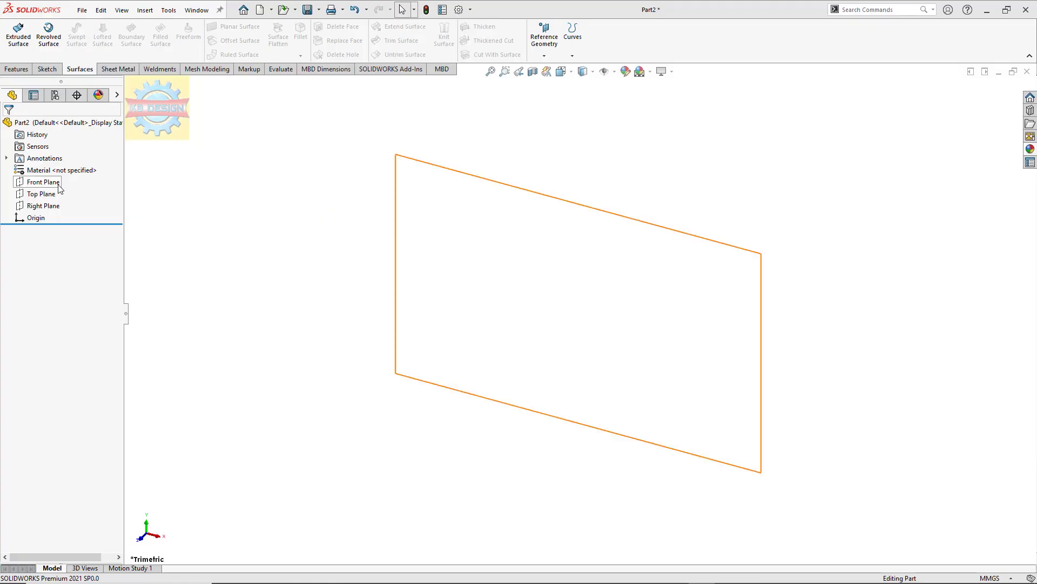
Select Front Plane in the FeatureManager tree as the sketch plane
left_click(54, 182)
Sketch a bottom line and a vertical line from the origin, closed by a spline
left_click(72, 168)
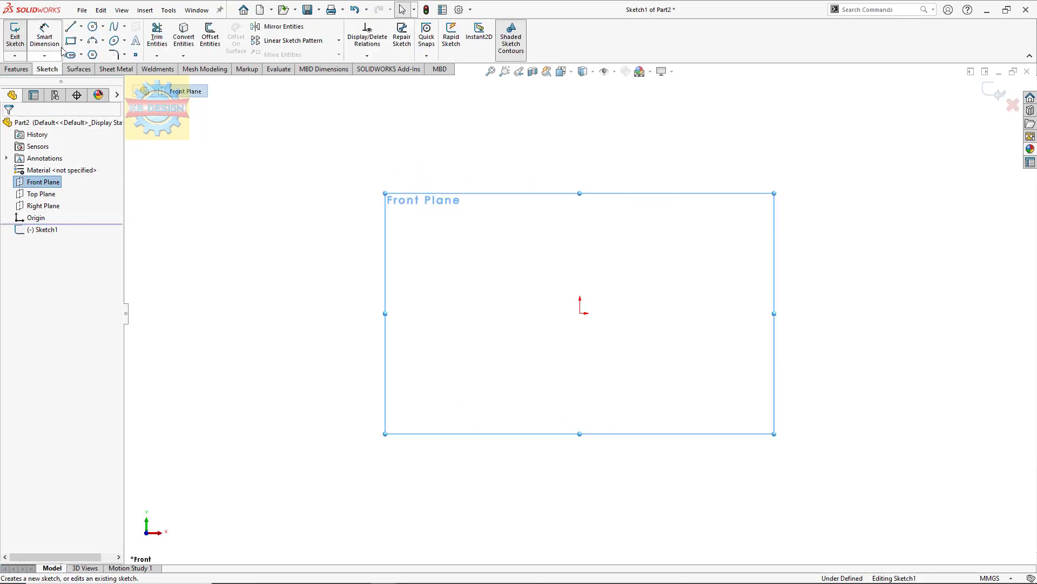
left_click(71, 26)
left_click(548, 313)
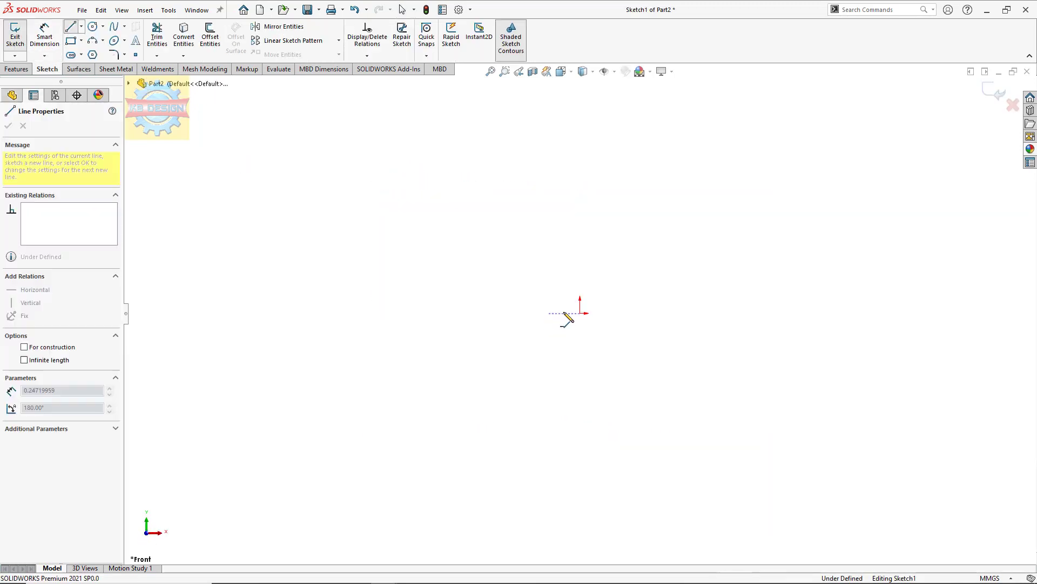
left_click(580, 312)
left_click(580, 174)
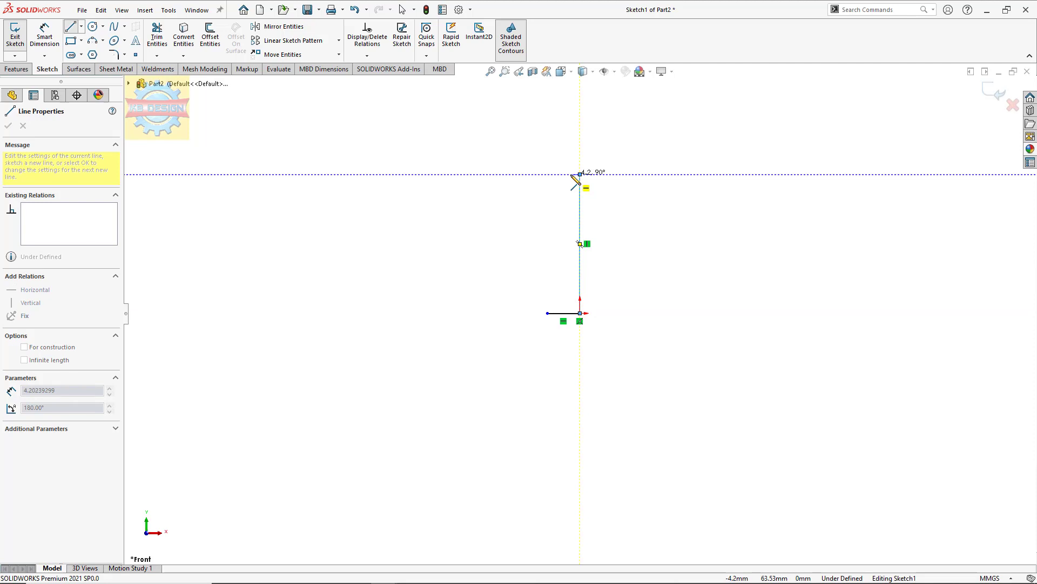
key("Escape")
left_click(112, 30)
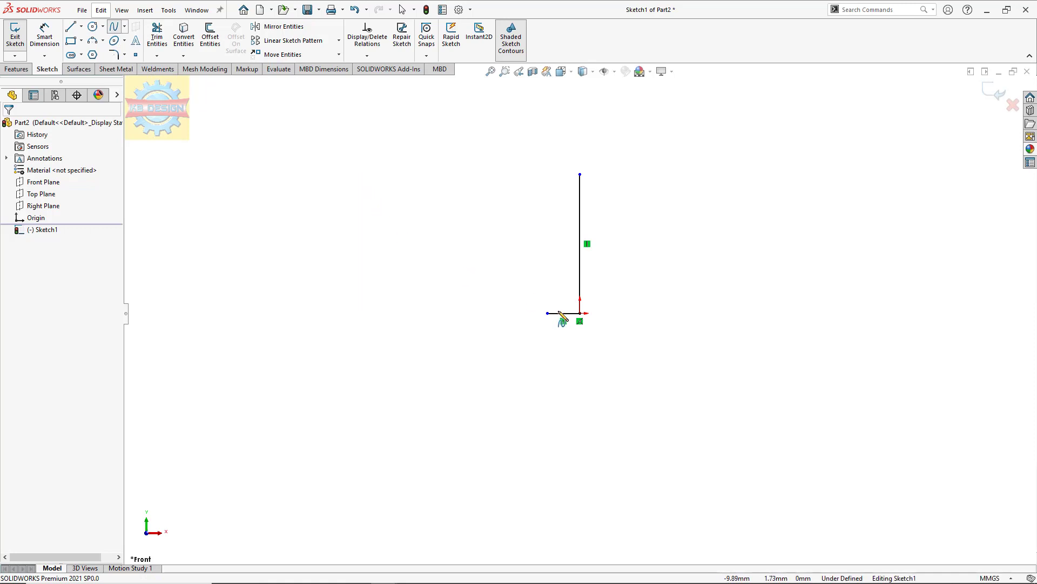
left_click(548, 313)
double_click(579, 174)
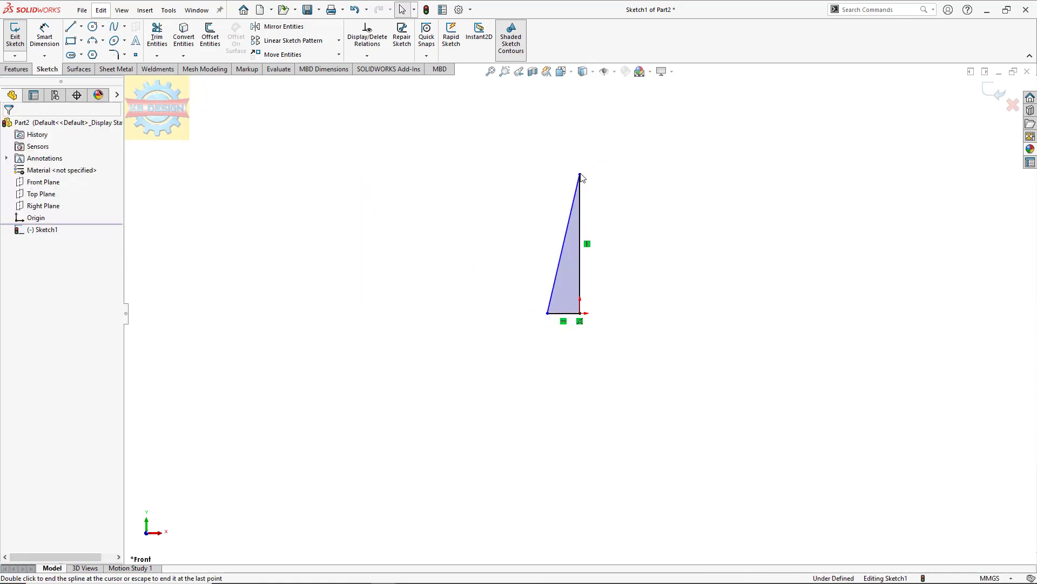
Dimension the vertical line to 666 mm and the base line to 54.25 mm
left_click(45, 35)
left_click(581, 261)
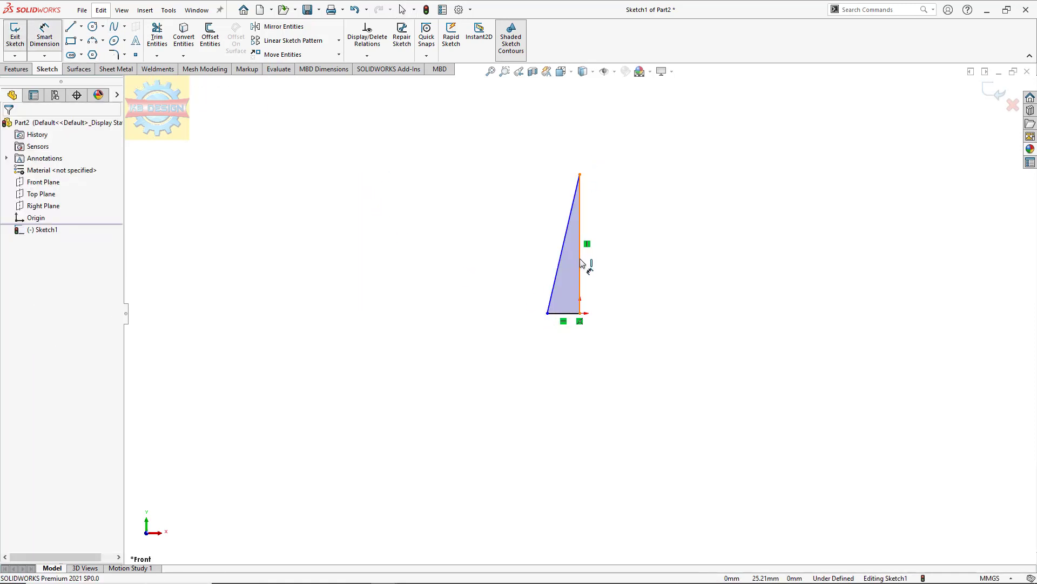
left_click(640, 295)
type("666")
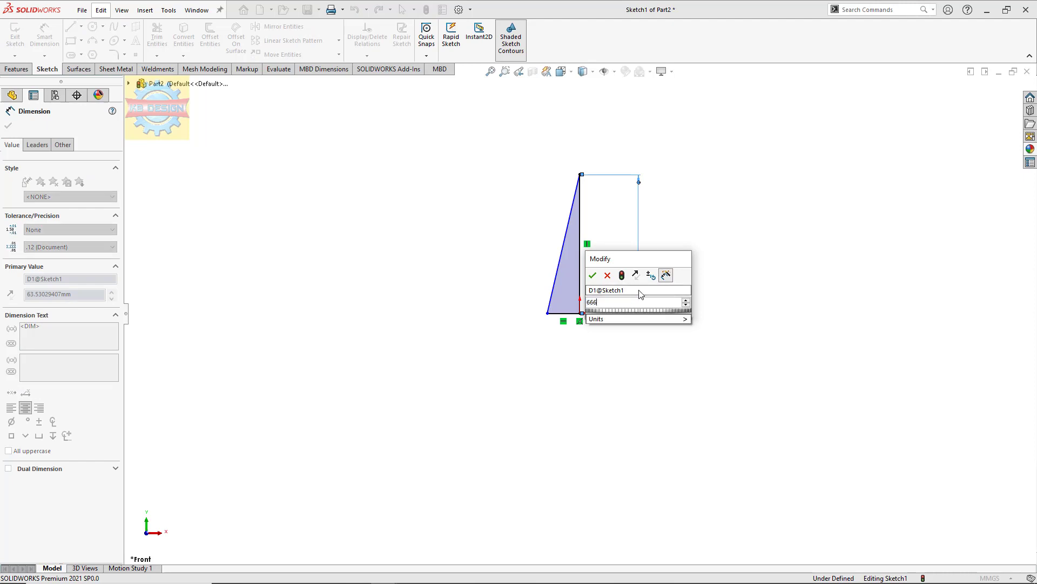
key("Return")
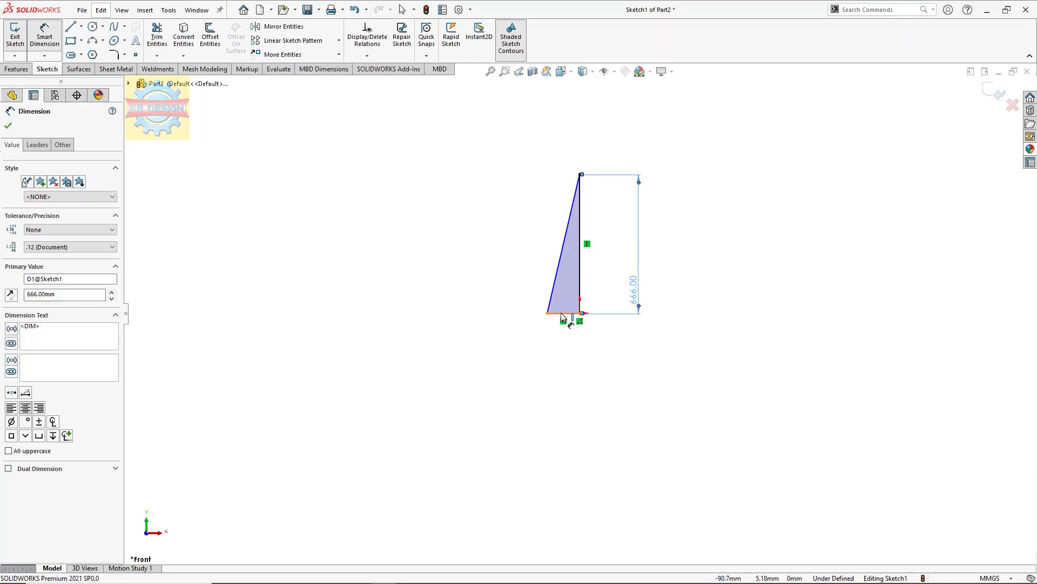
left_click(564, 313)
left_click(573, 359)
type("5")
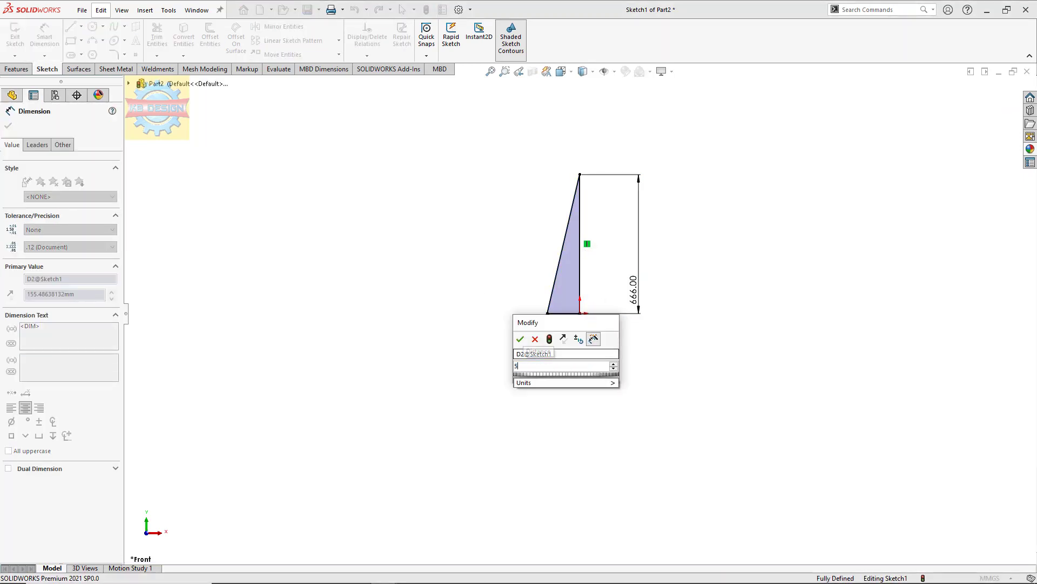
type("4.25")
key("Return")
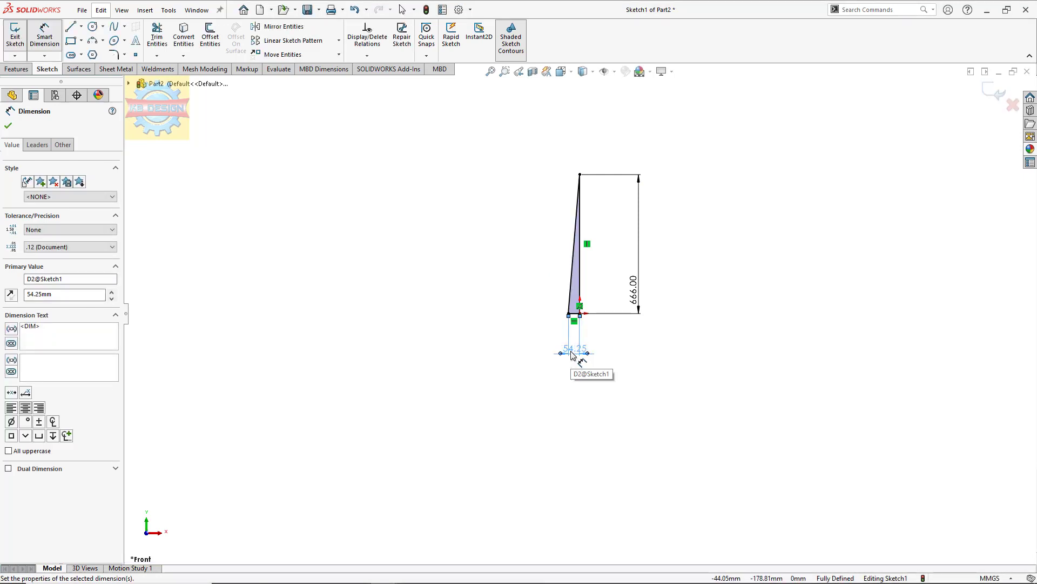
key("Escape")
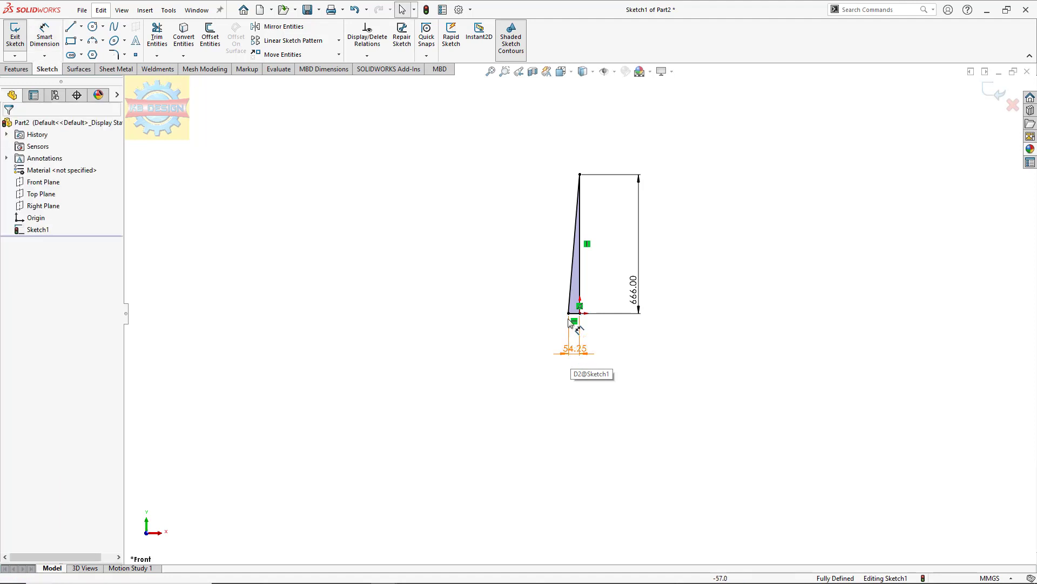
Make the spline's top tangent horizontal and set its handle length to 168
left_click(577, 242)
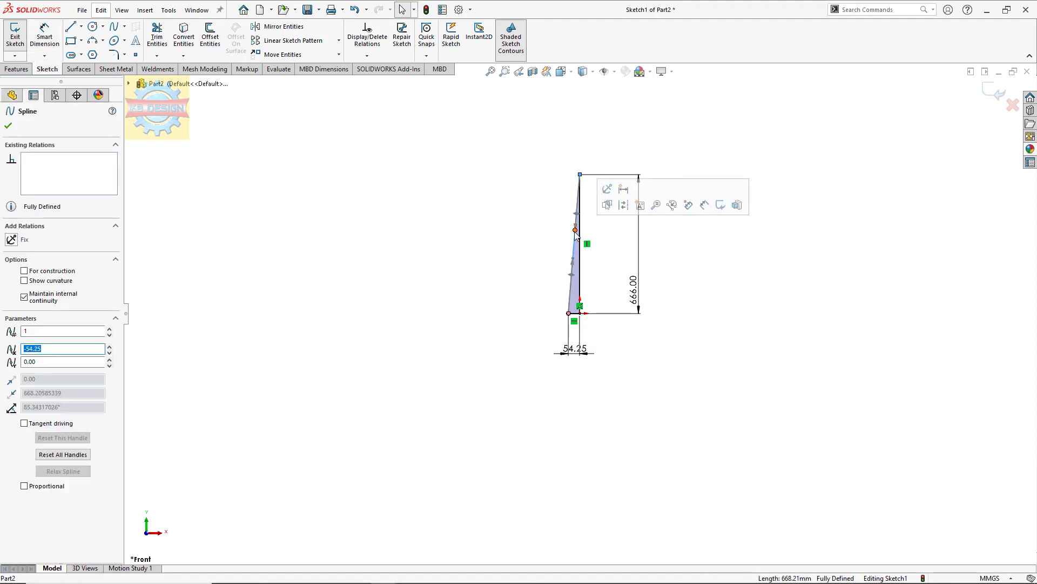
left_click(10, 242)
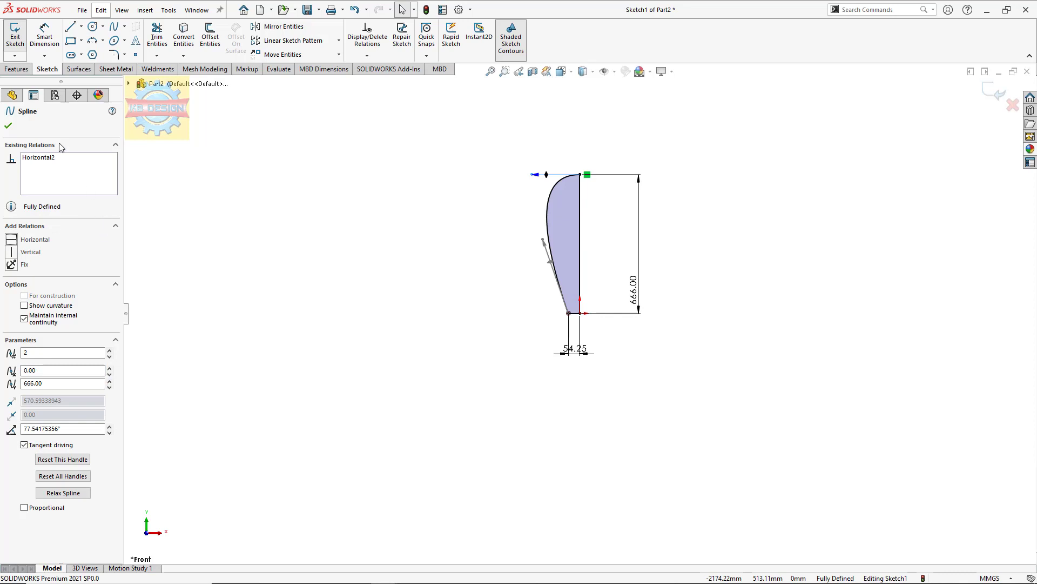
left_click(45, 37)
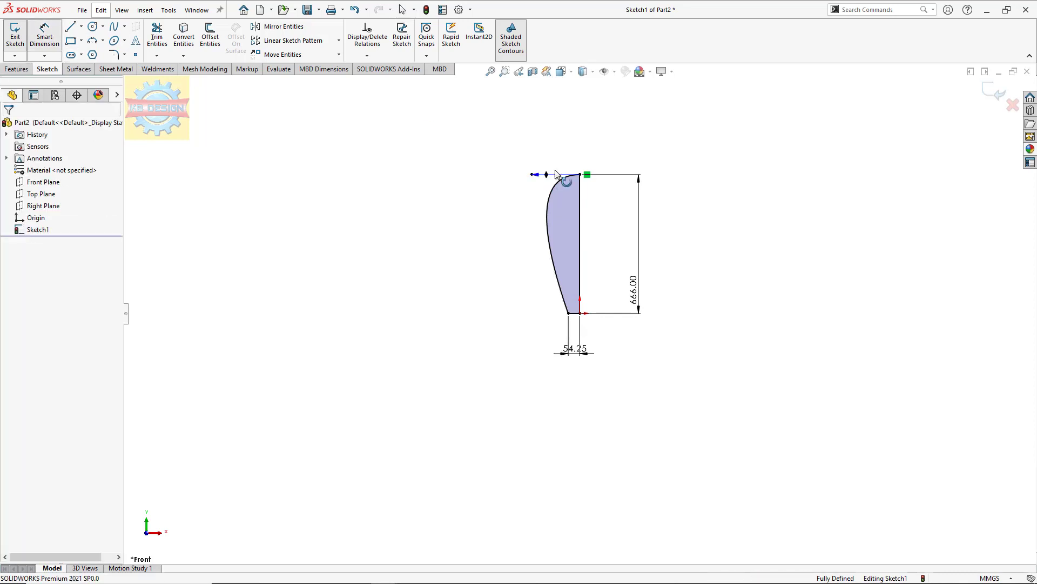
left_click(562, 174)
left_click(572, 157)
type("168")
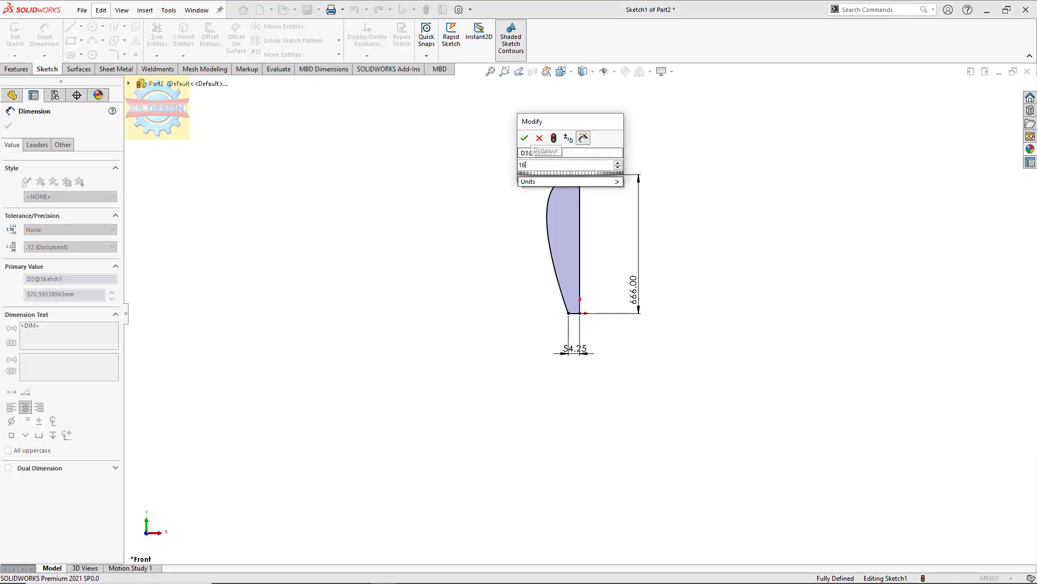
key("Return")
key("Escape")
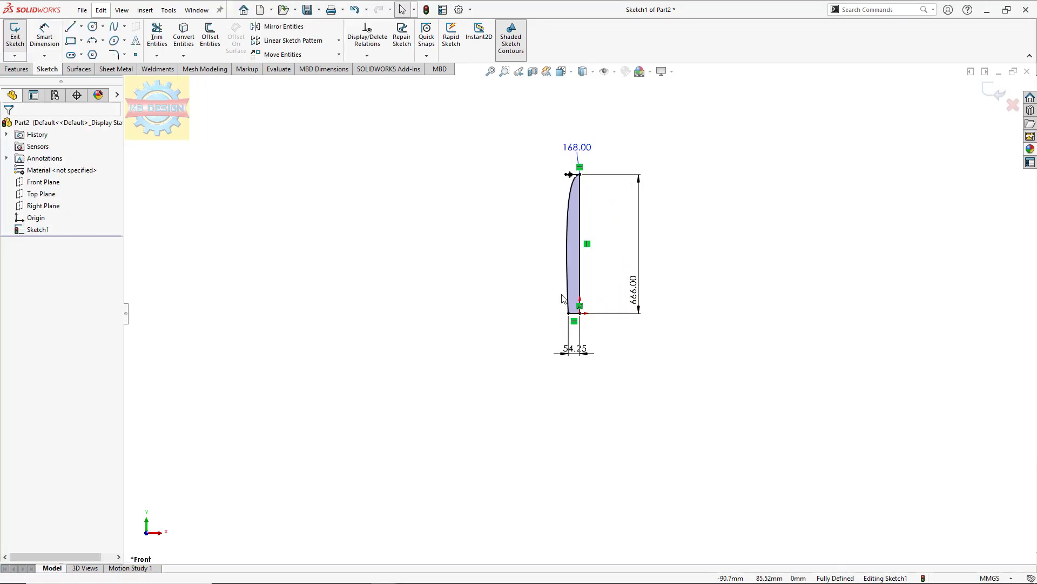
Pull the spline into a fuller curve and set its lower handle length to 620.50
left_click(566, 248)
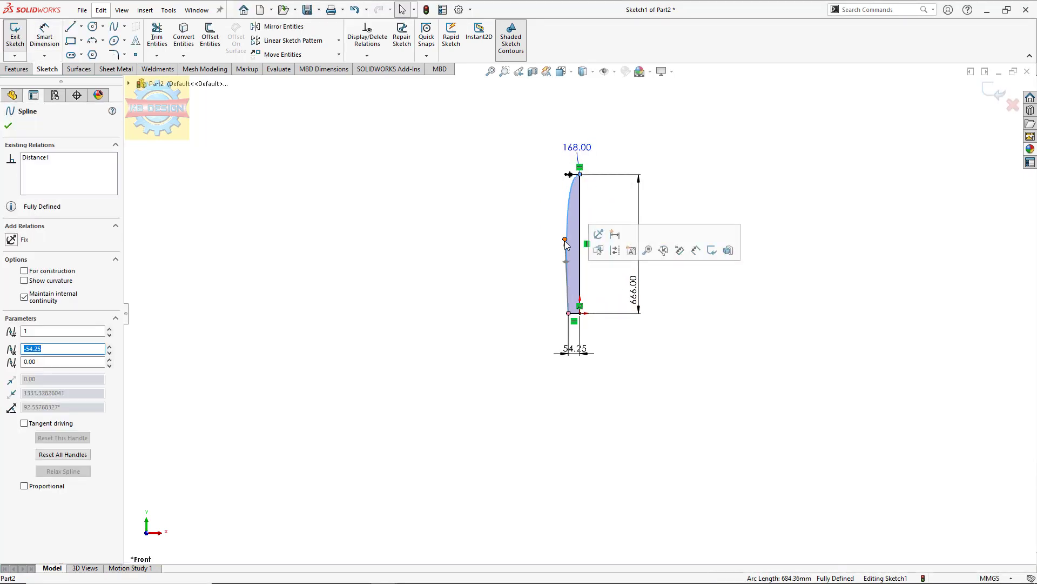
left_click_drag(566, 245, 547, 273)
scroll(576, 284, "down", 2)
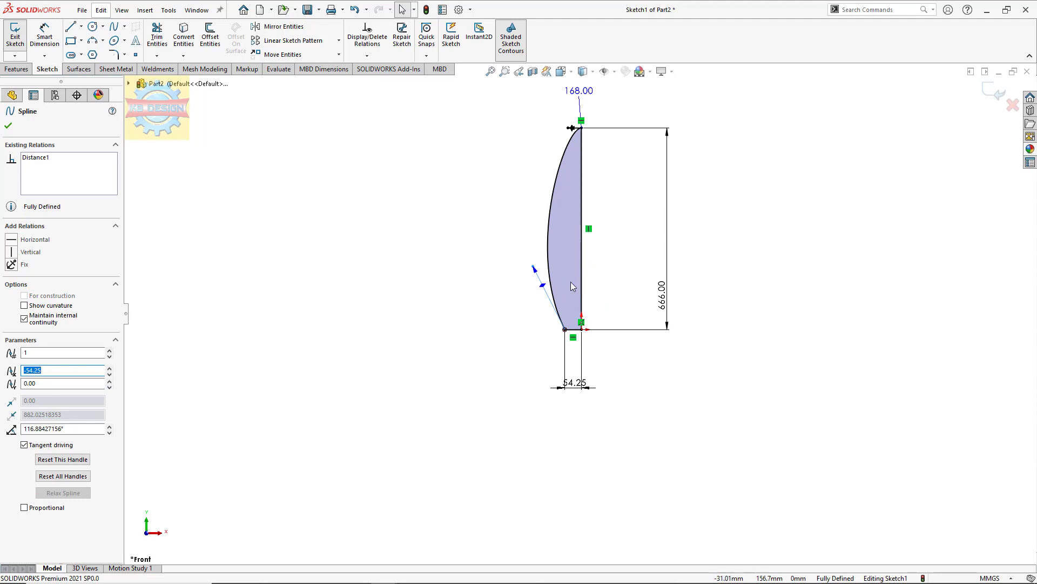
left_click(45, 35)
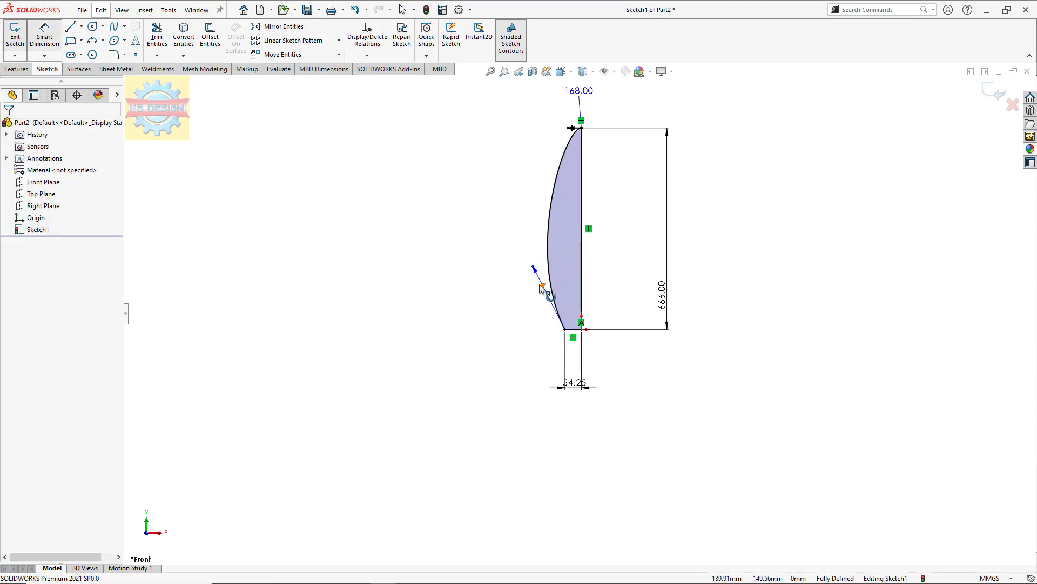
left_click(542, 288)
left_click(484, 287)
type("62")
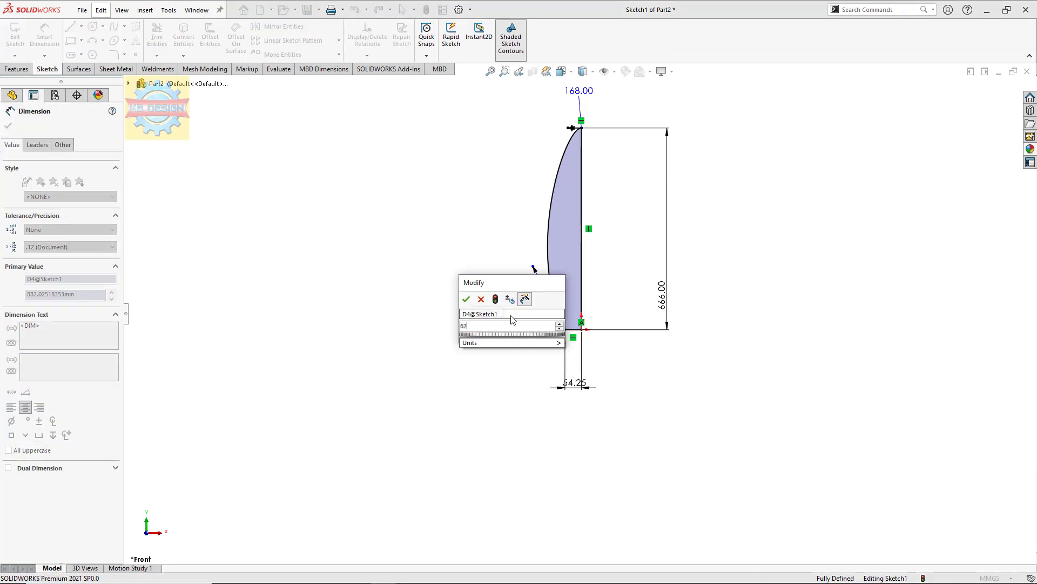
type("0.5")
key("Return")
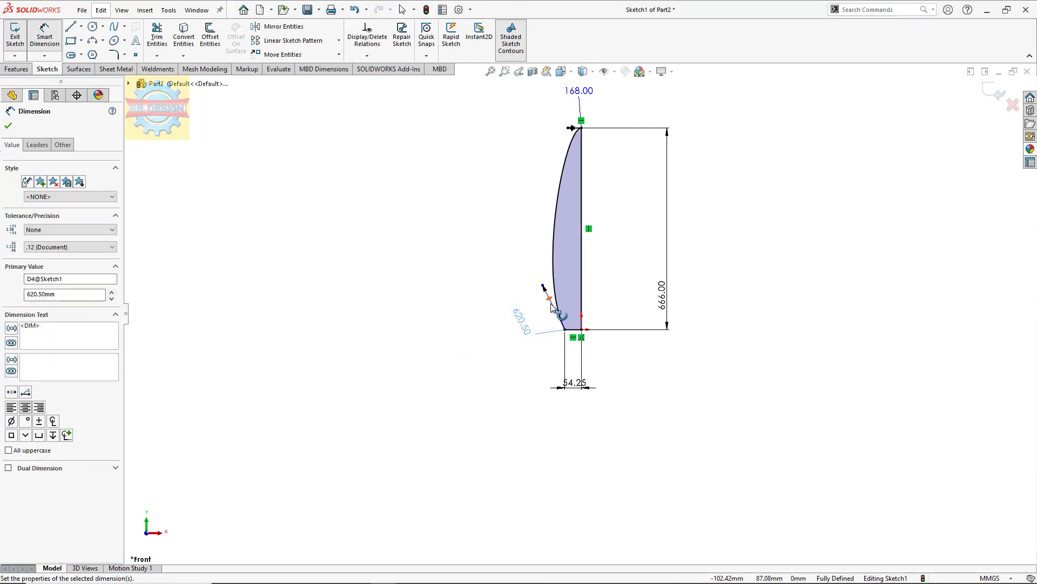
Dimension the angle between the lower spline handle and the bottom line to 137.25°
left_click(552, 305)
left_click(574, 331)
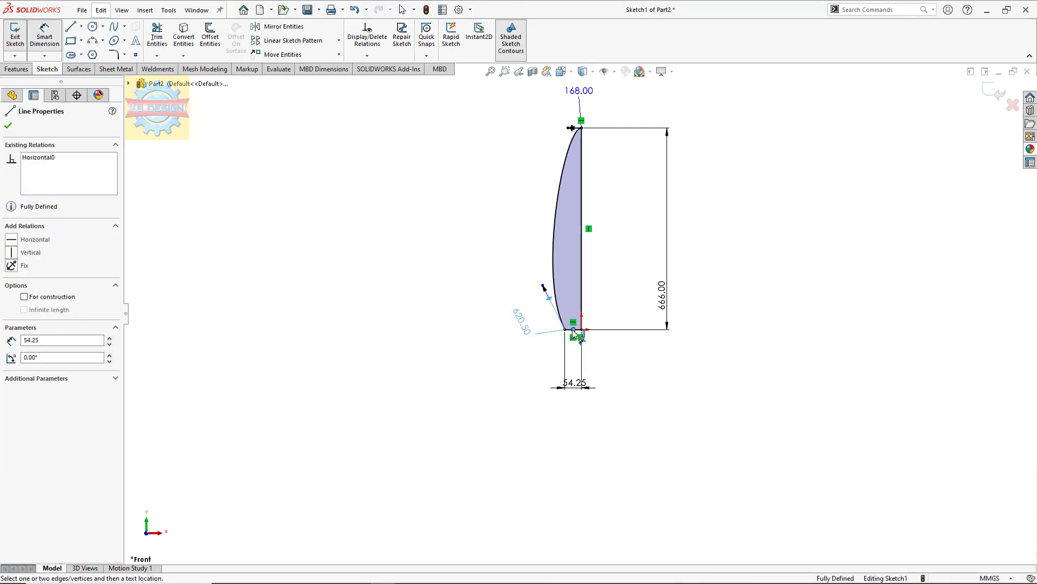
key("Escape")
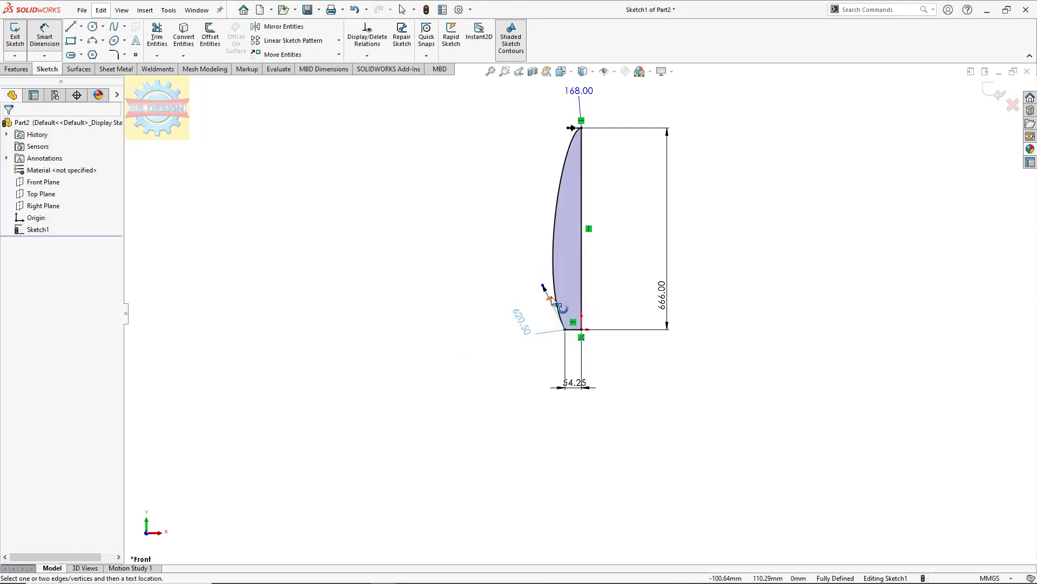
left_click(575, 330)
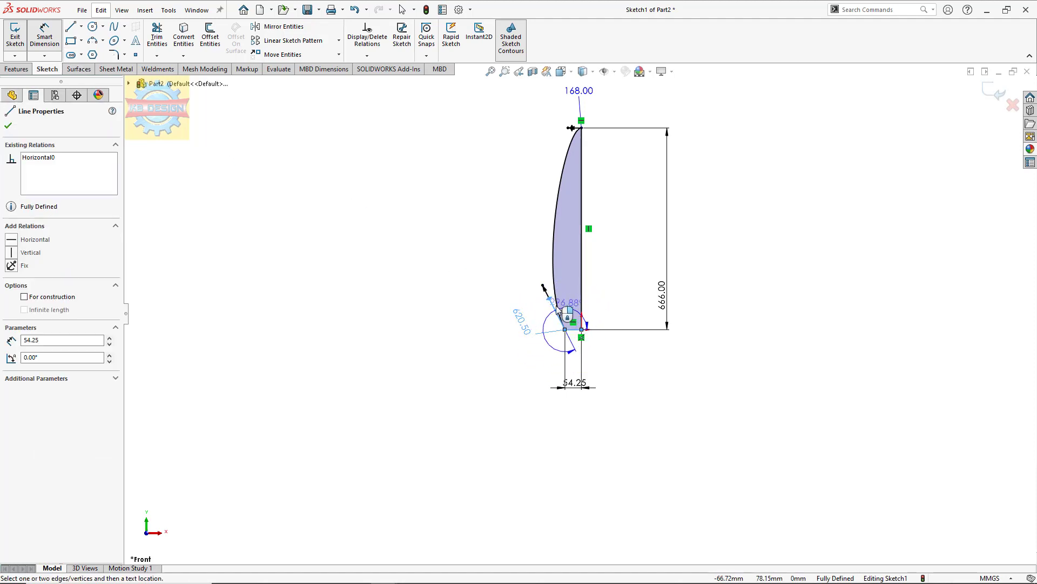
left_click(588, 307)
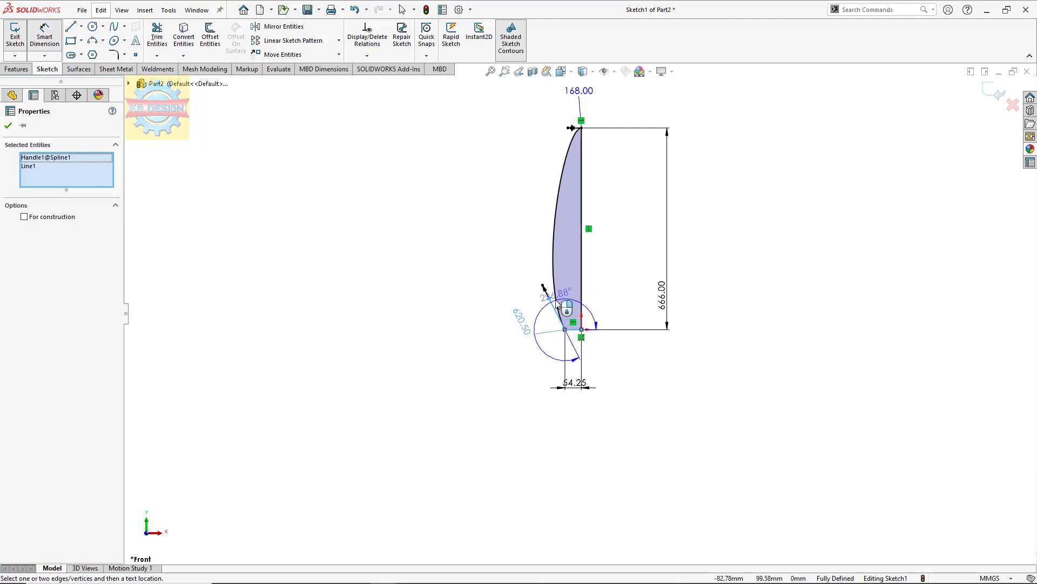
key("Escape")
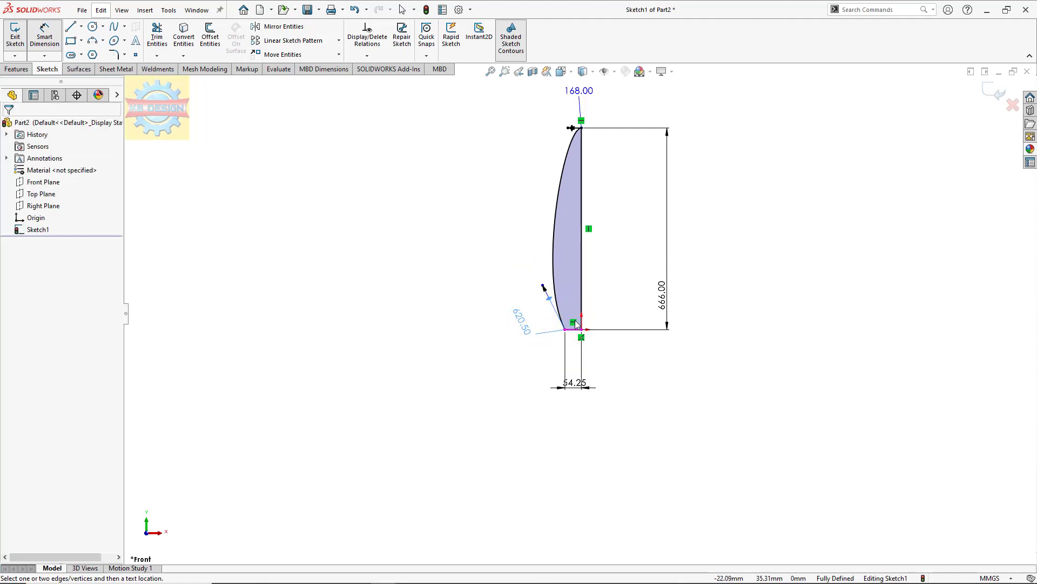
left_click(577, 329)
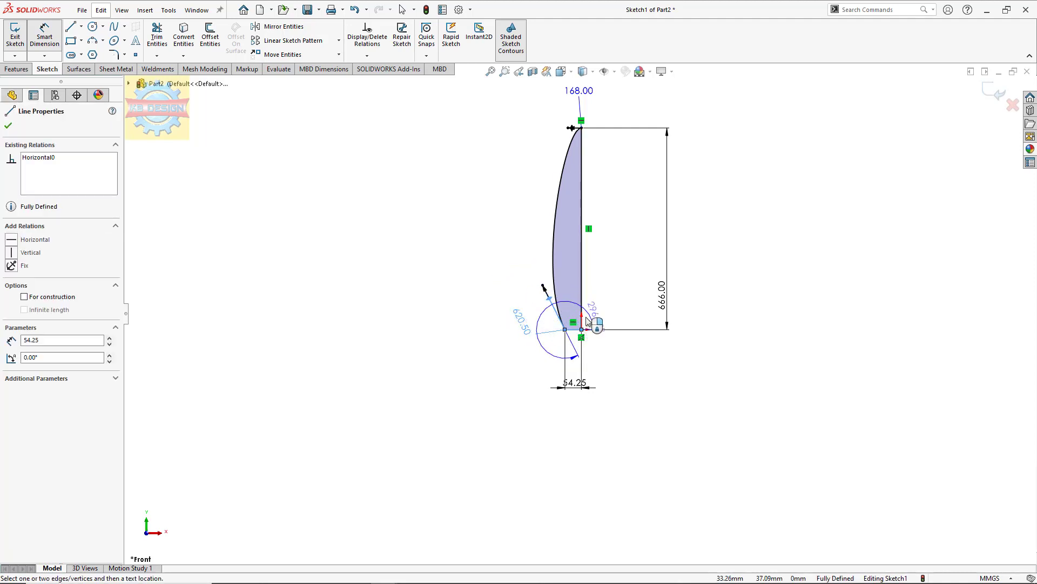
left_click(574, 362)
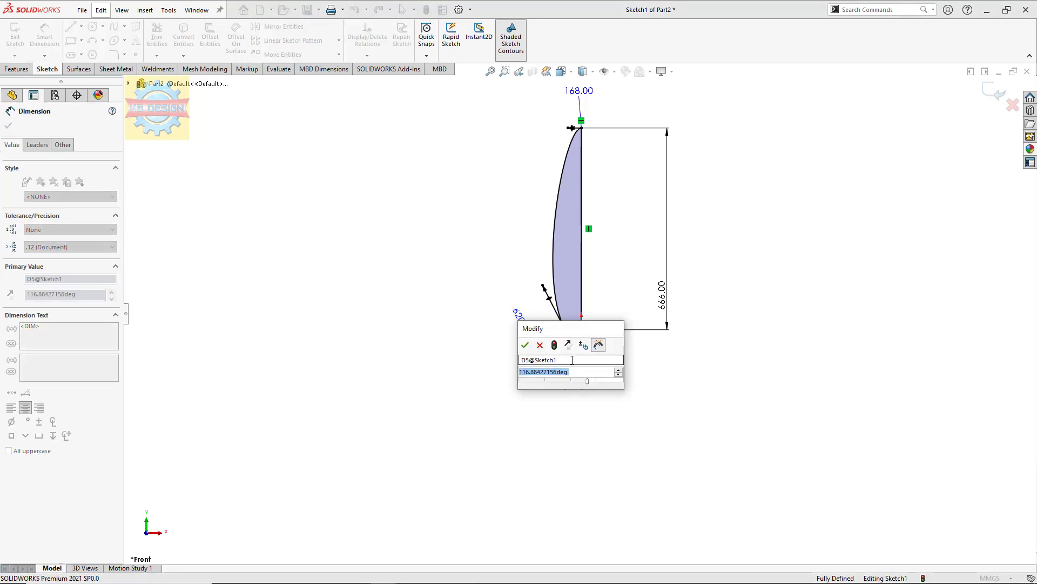
type("137")
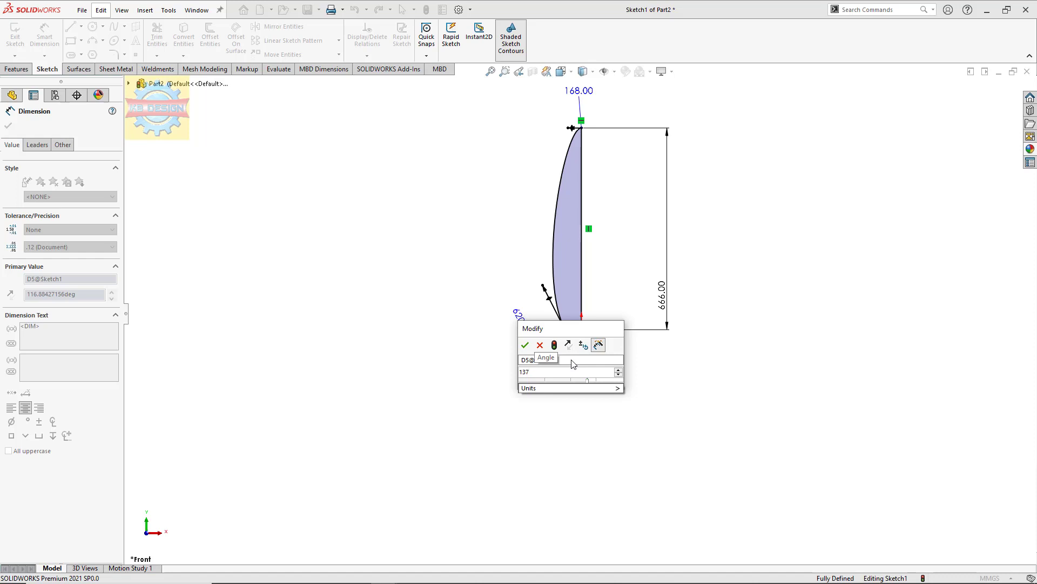
type(".25")
key("Return")
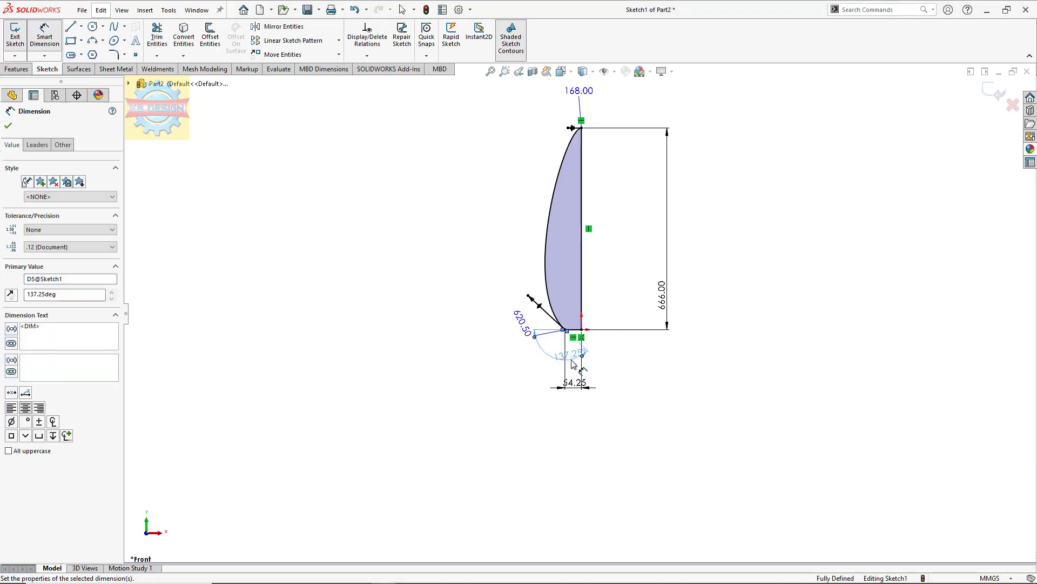
key("Escape")
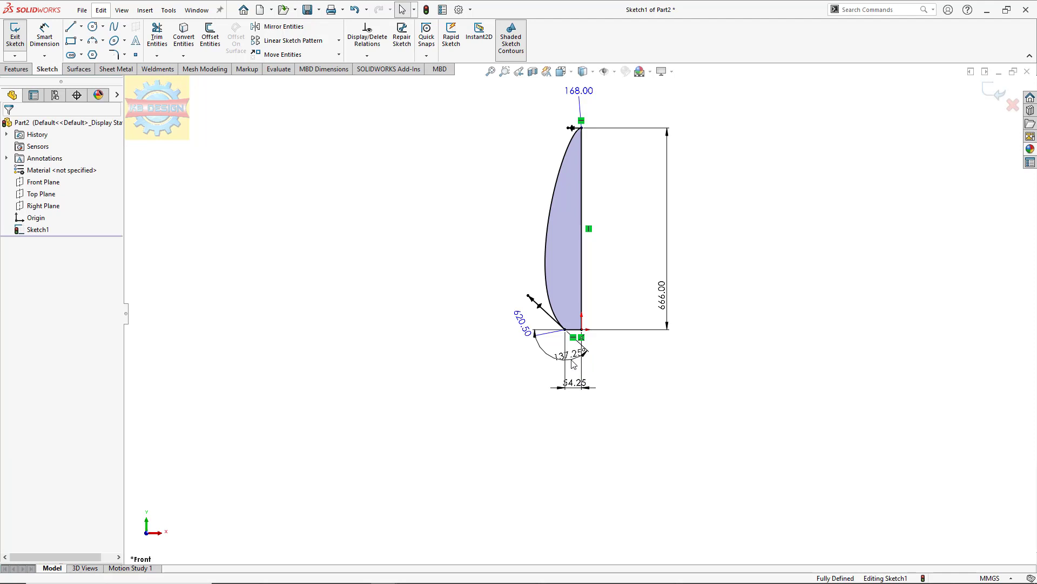
Make the vertical line construction geometry and revolve the profile 360° into a surface
left_click(582, 157)
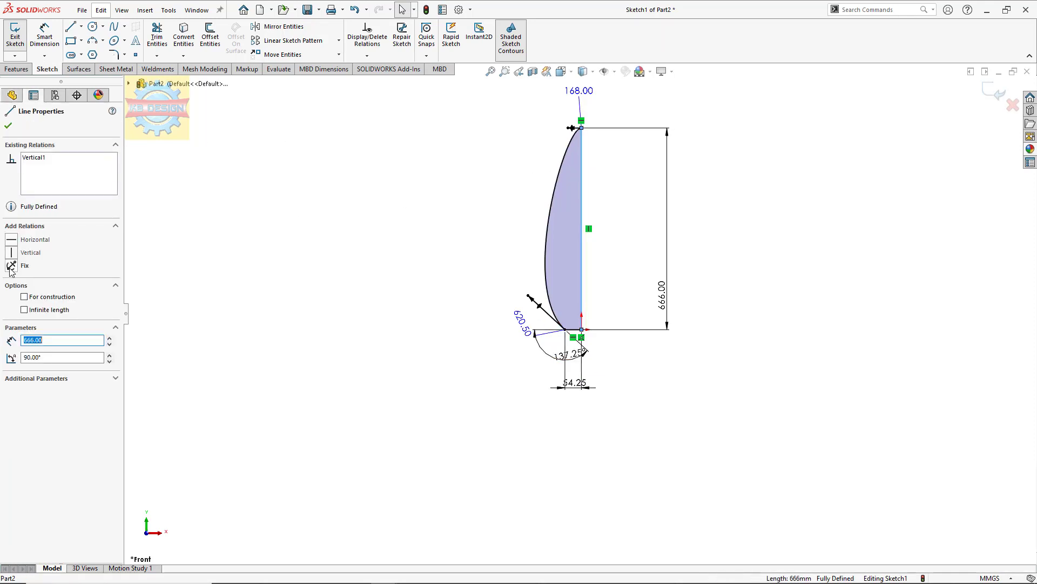
left_click(36, 298)
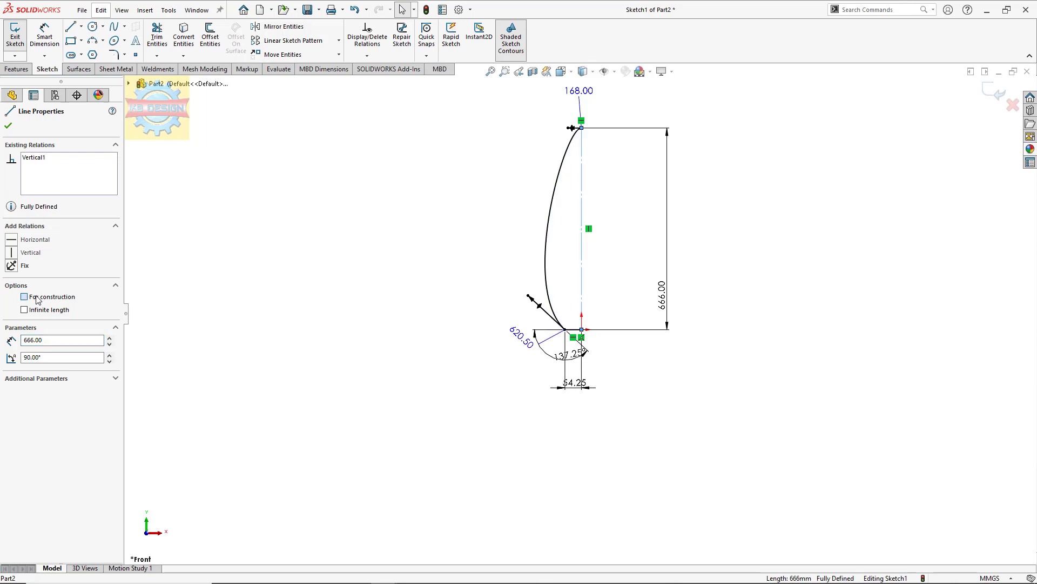
left_click(70, 68)
left_click(48, 41)
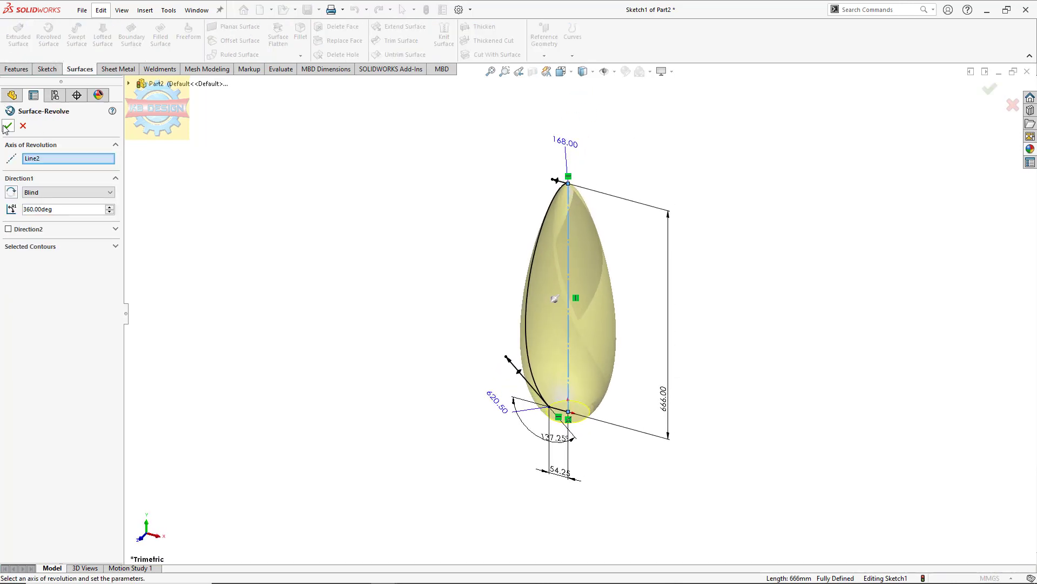
left_click(7, 127)
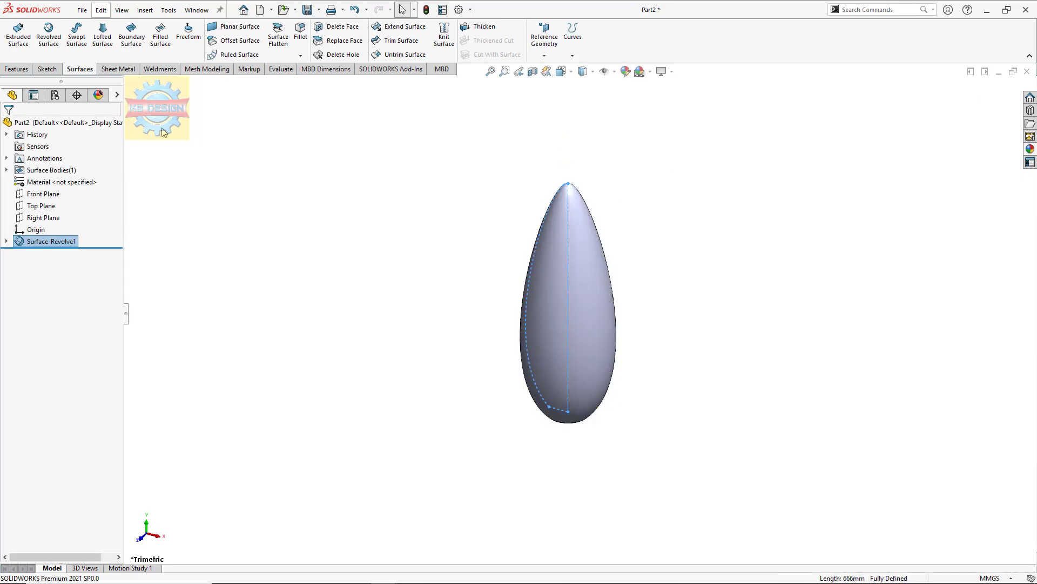
Round the small bottom edge of the teardrop with a 50 mm fillet
left_click(301, 37)
type("50")
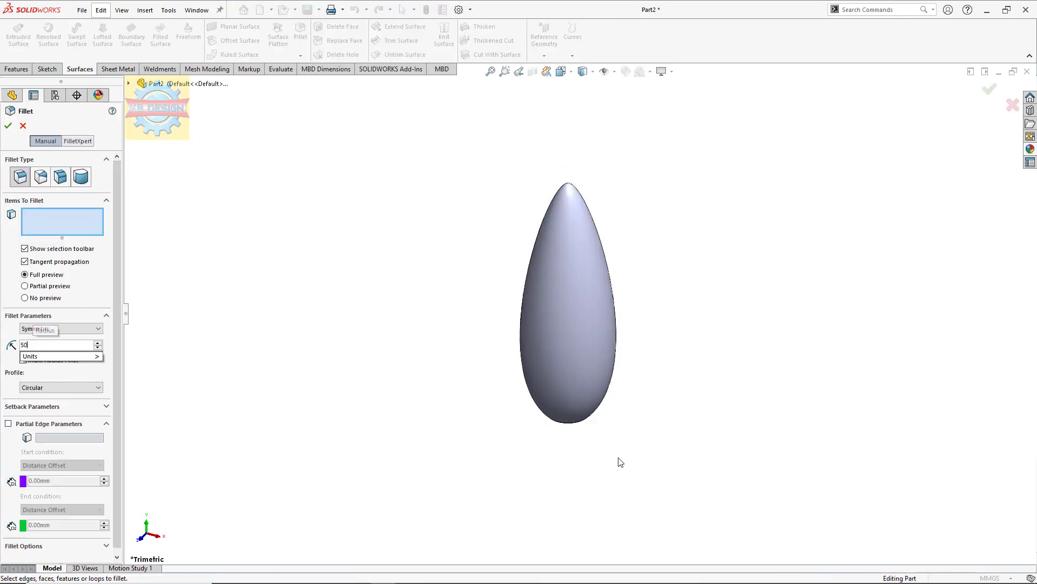
middle_click_drag(569, 429, 598, 358)
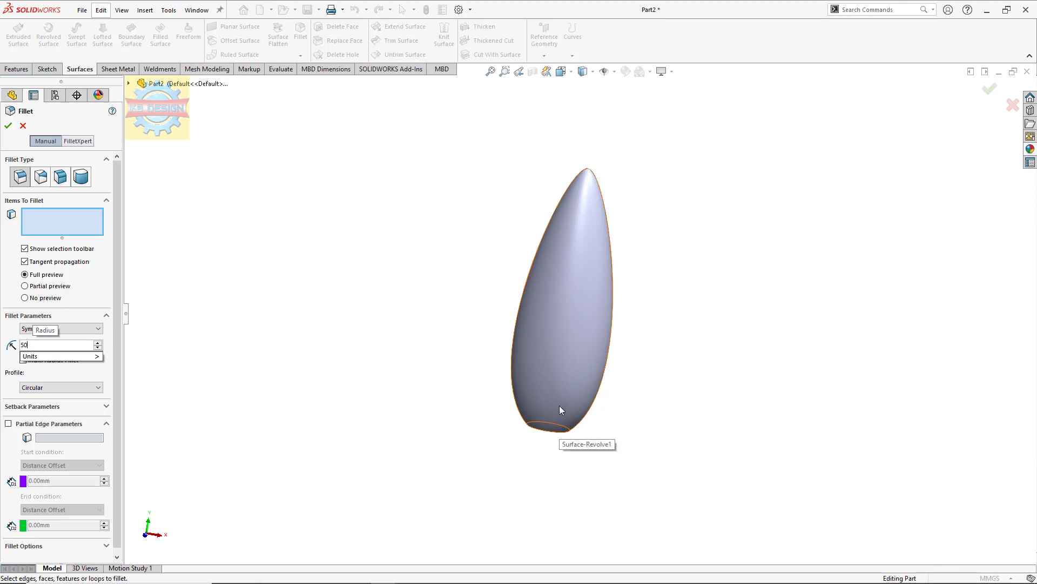
middle_click_drag(558, 407, 583, 363)
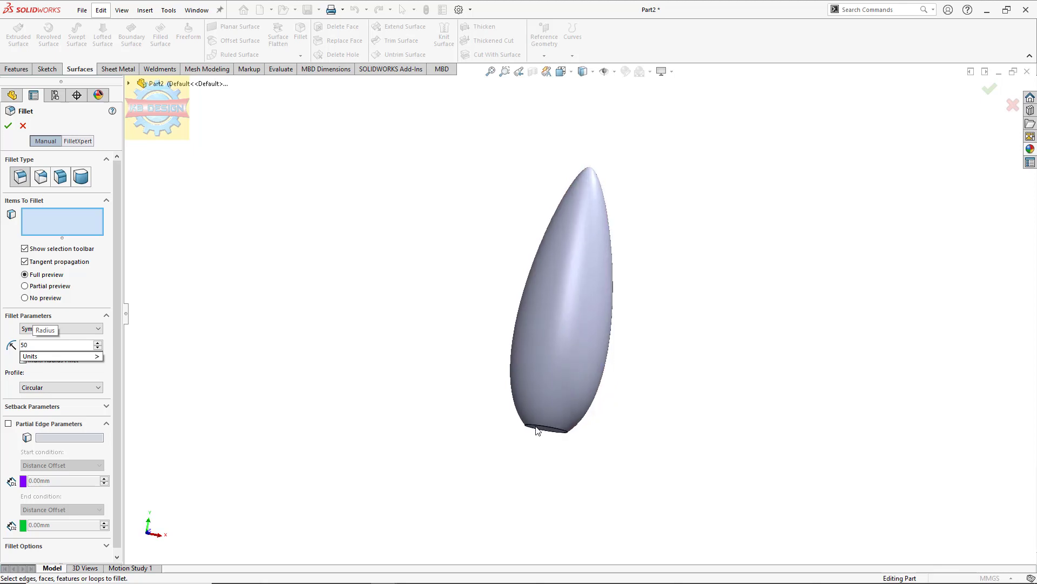
scroll(533, 421, "down", 3)
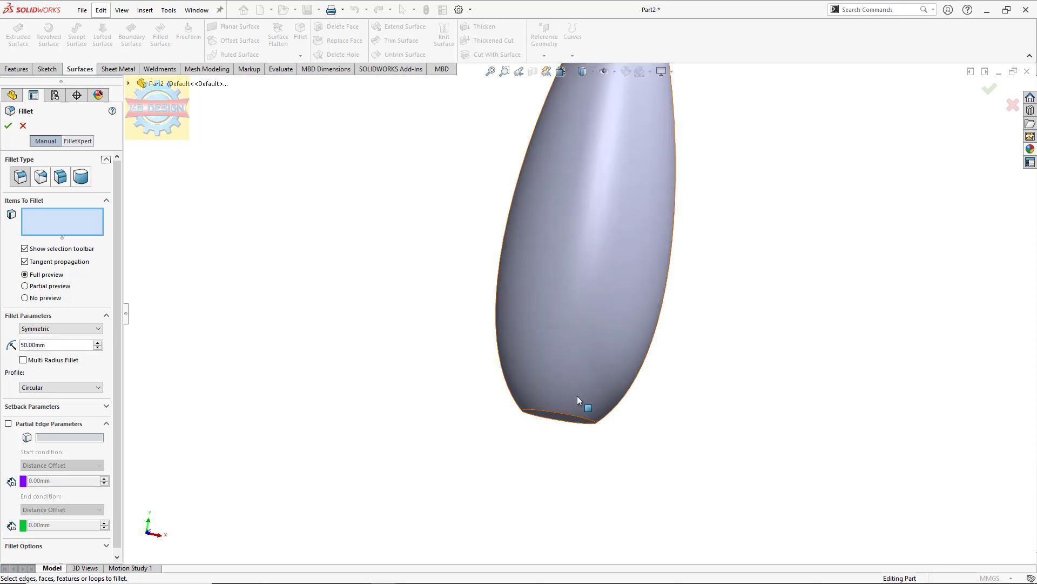
left_click(542, 413)
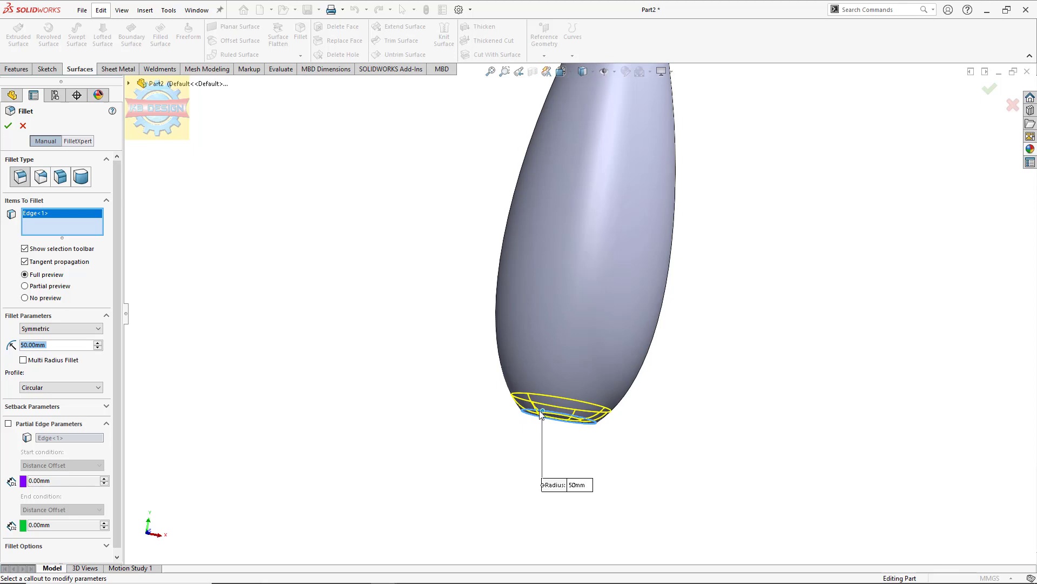
left_click(8, 127)
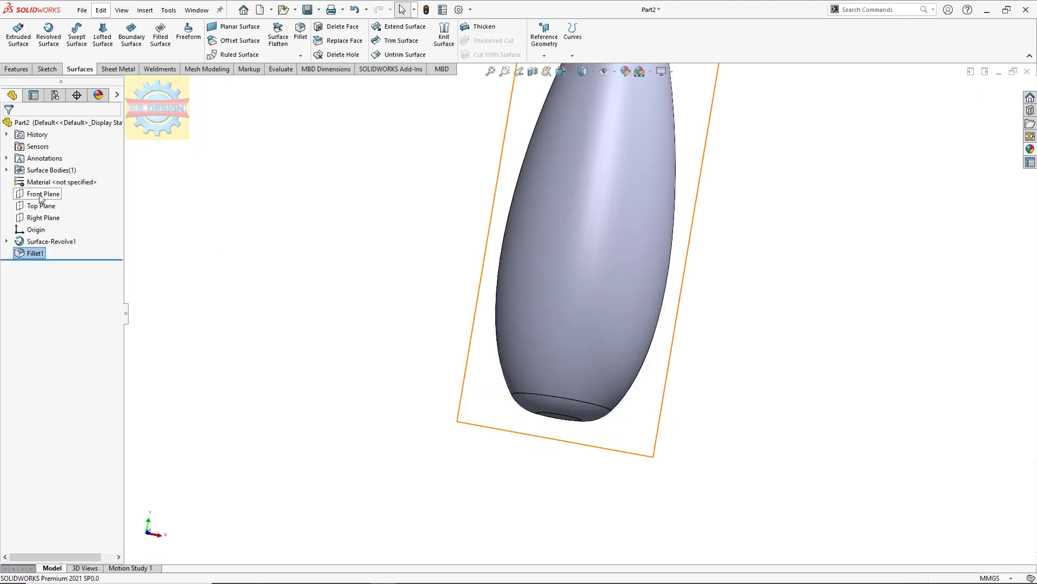
Start Sketch2 on the Front Plane with a spline from the tip down the left side
left_click(43, 193)
left_click(48, 179)
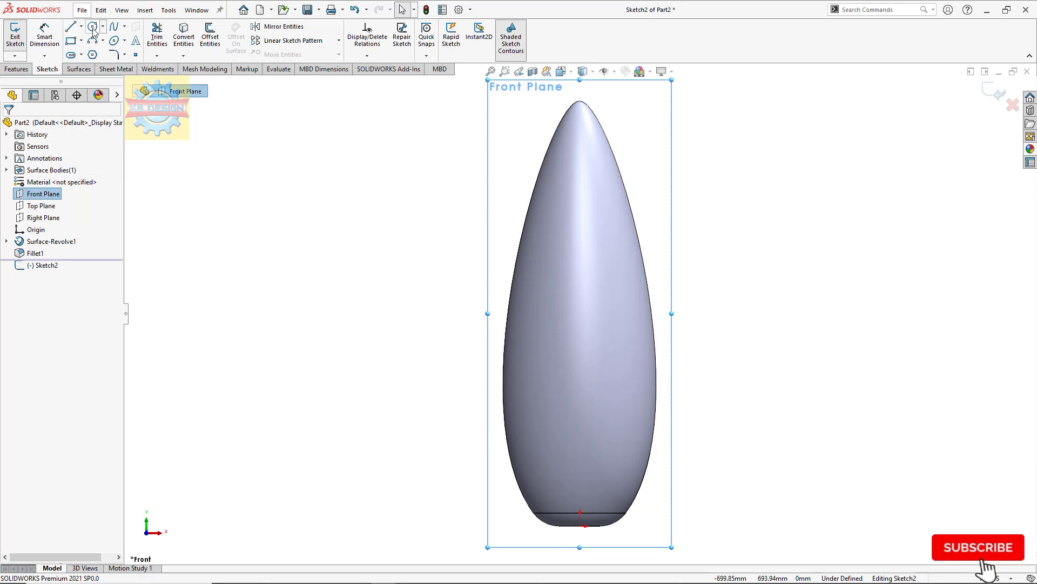
left_click(115, 27)
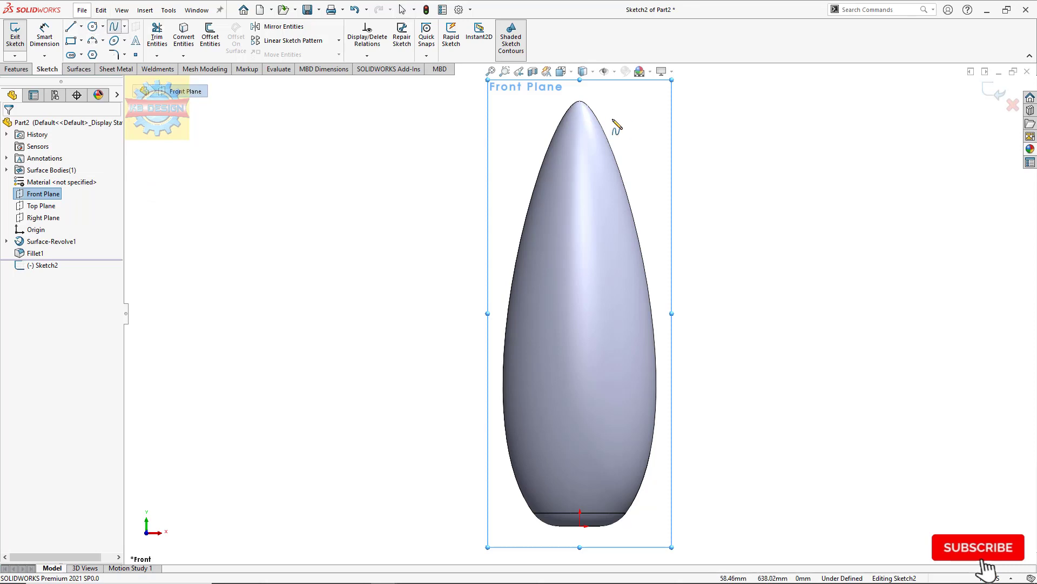
left_click(576, 108)
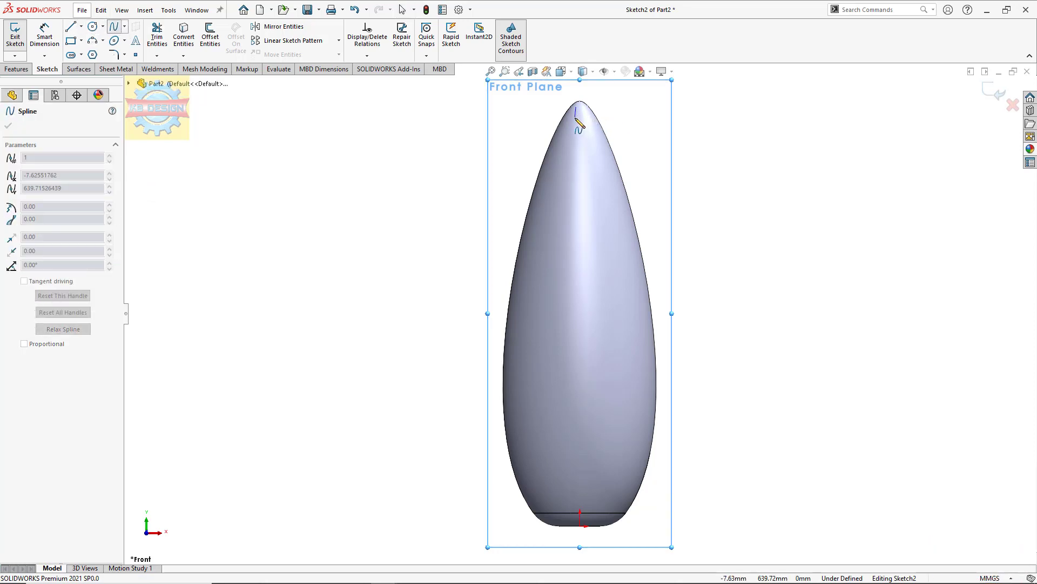
key("Escape")
left_click(115, 29)
left_click(580, 105)
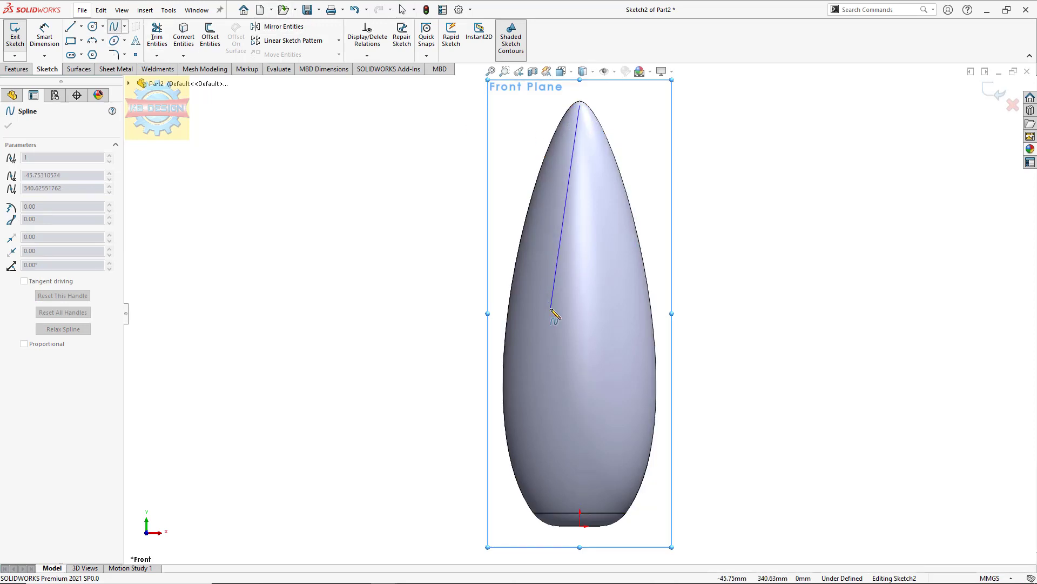
left_click(551, 305)
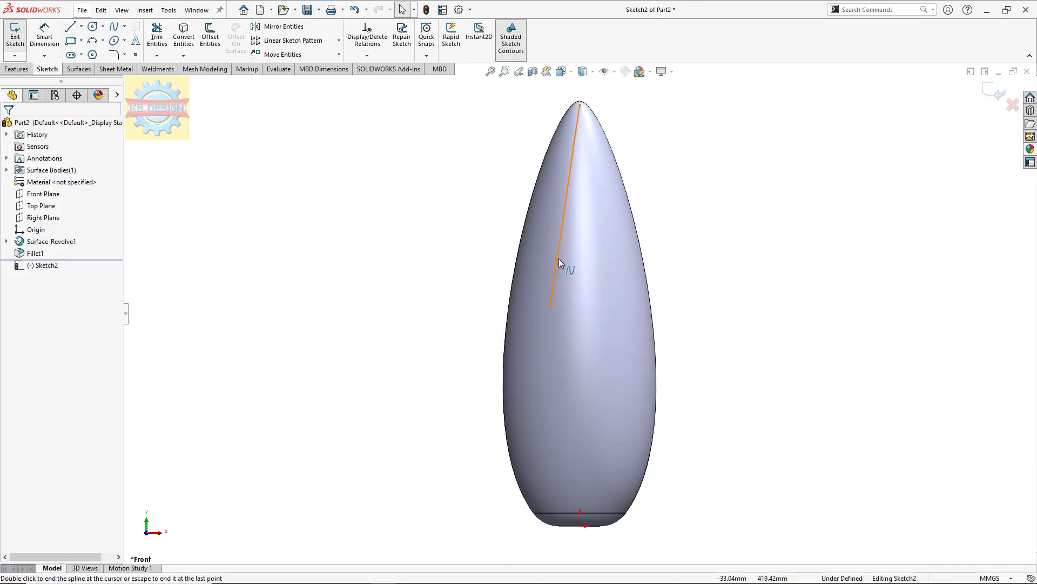
key("Escape")
key("Escape")
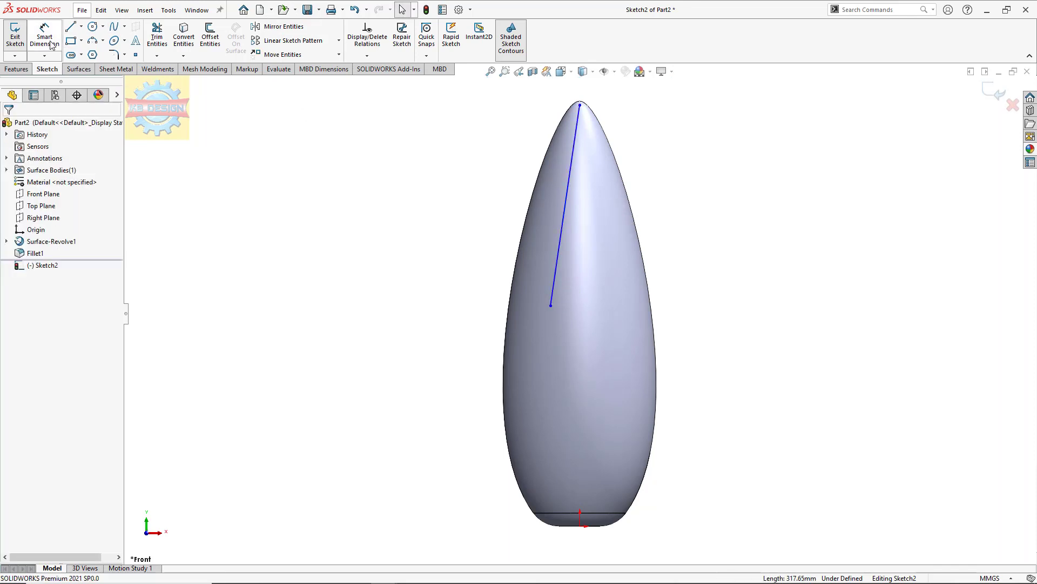
left_click(552, 306)
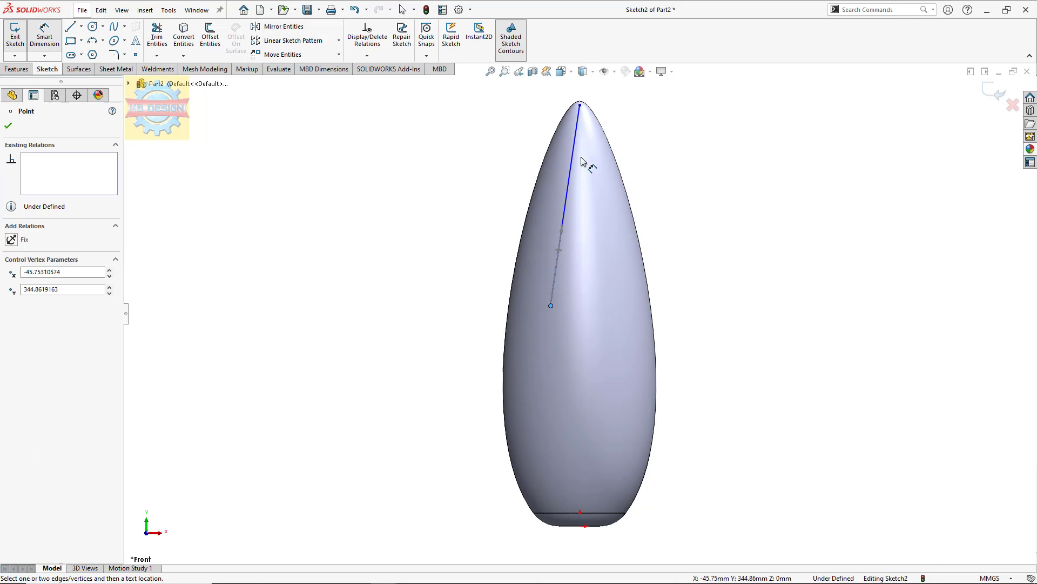
Dimension the spline's lower end 496.50 below the tip and reattach its top end to the tip
left_click(580, 104)
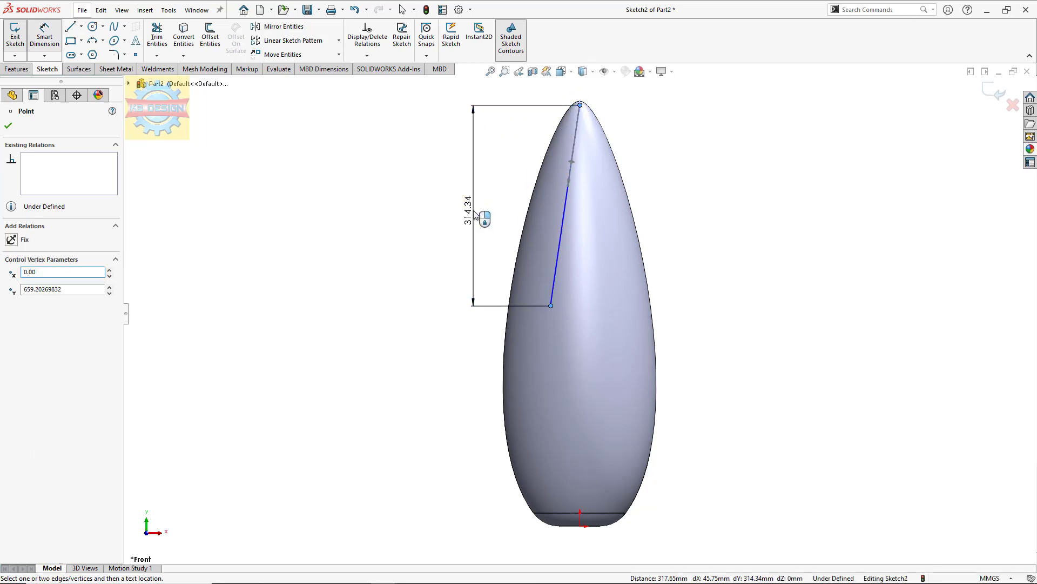
left_click(475, 214)
type("49")
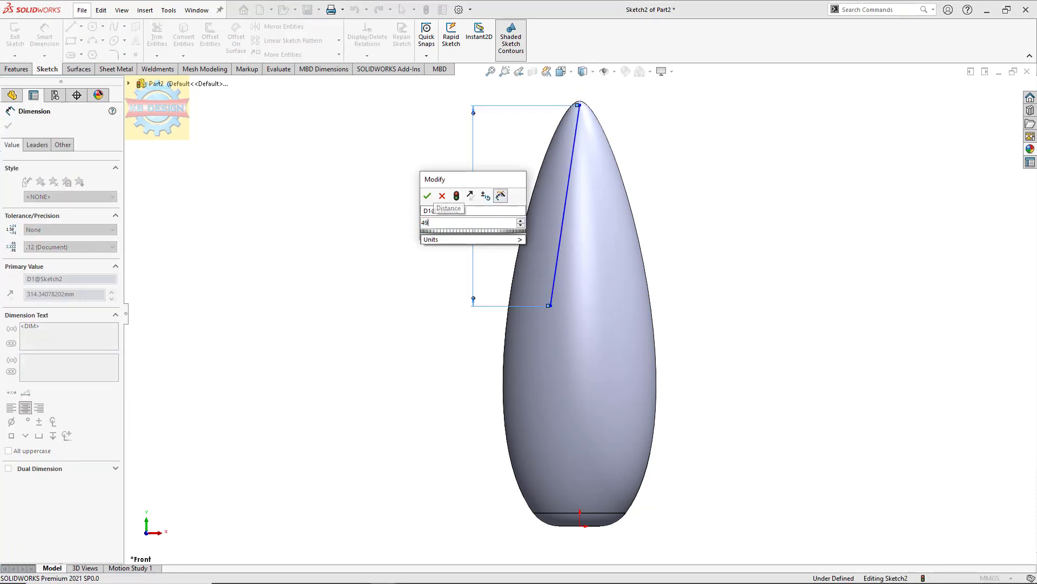
type("6.5")
key("Return")
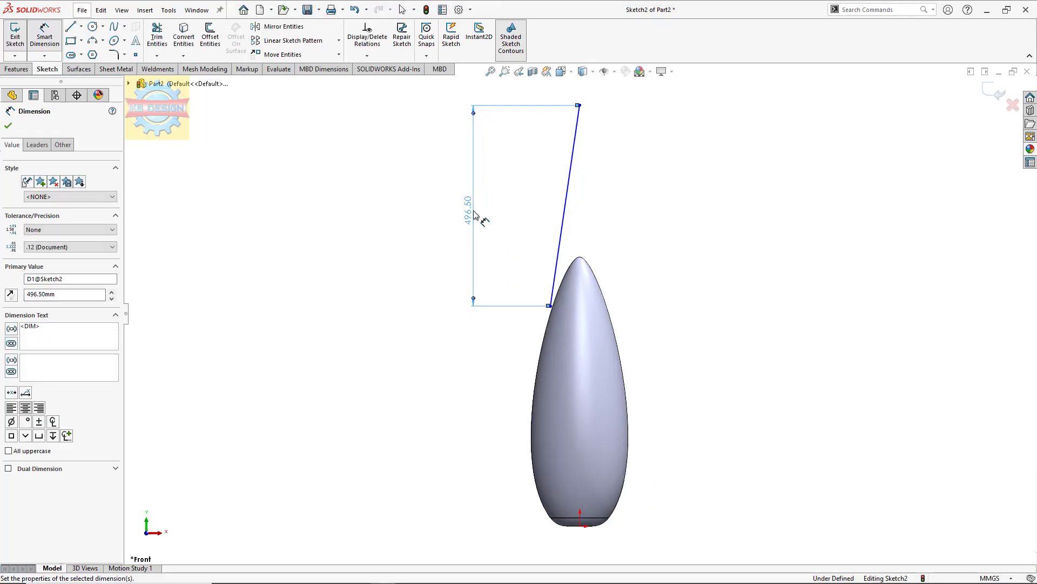
key("Escape")
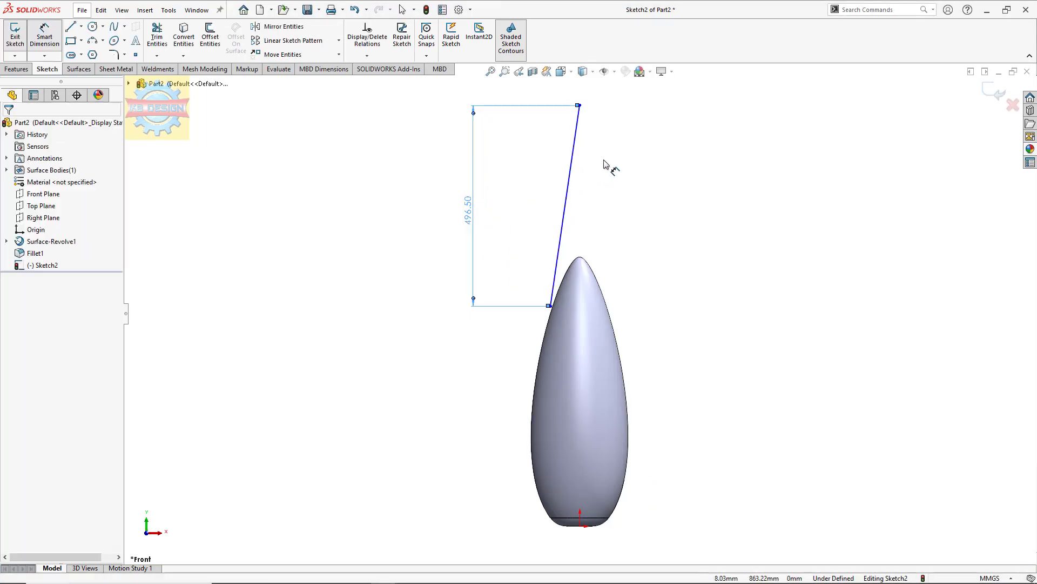
key("Escape")
left_click_drag(578, 106, 579, 263)
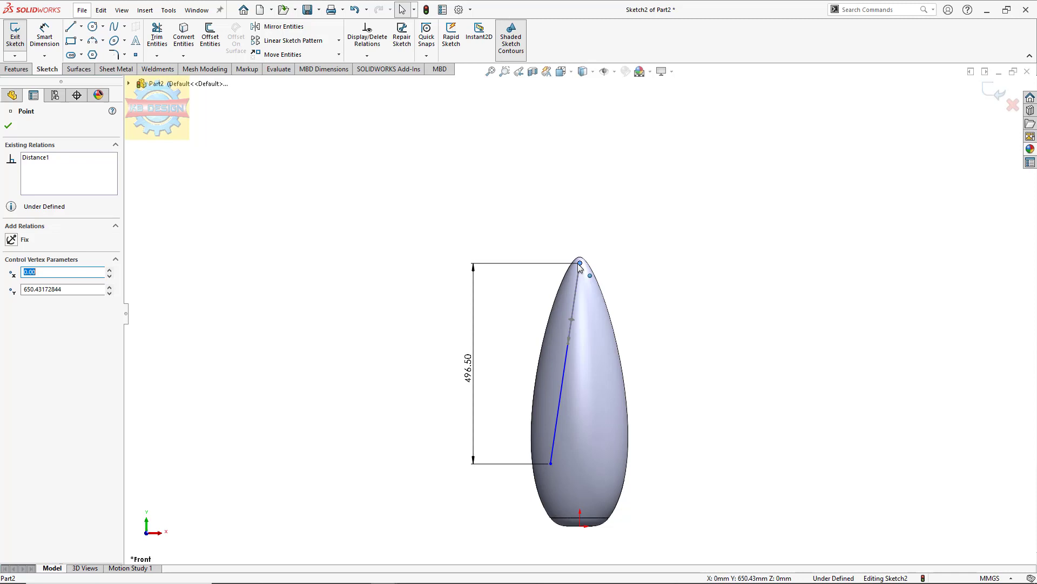
key("Escape")
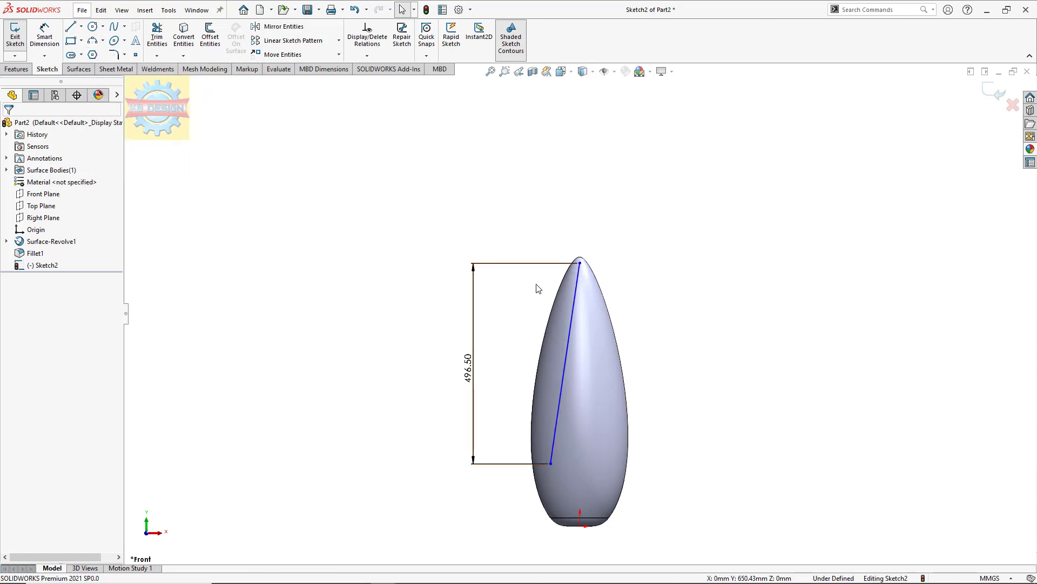
Dimension the spline's lower endpoint 49.50 horizontally from the origin
left_click(44, 35)
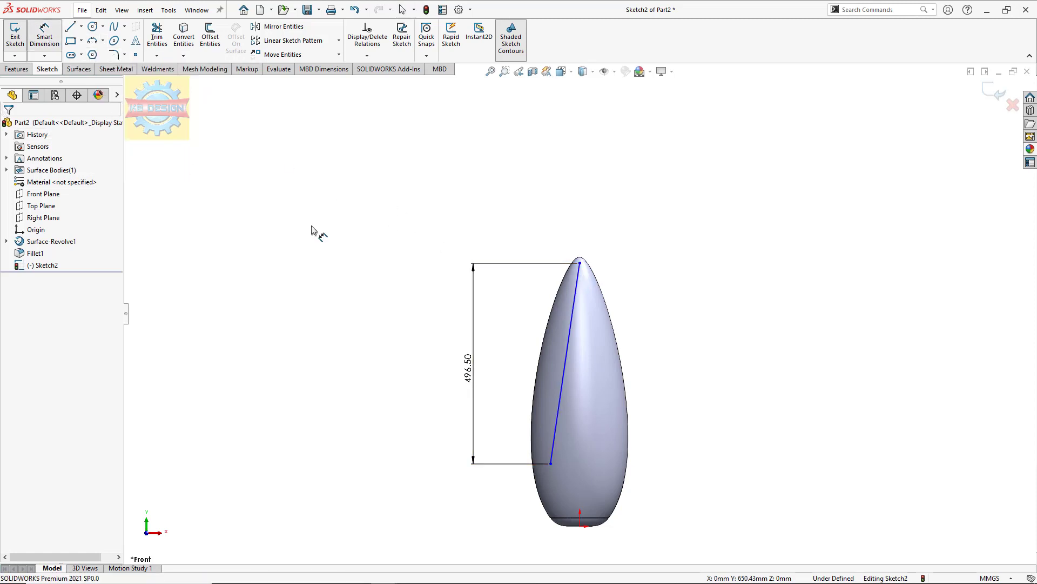
left_click(581, 526)
left_click(551, 463)
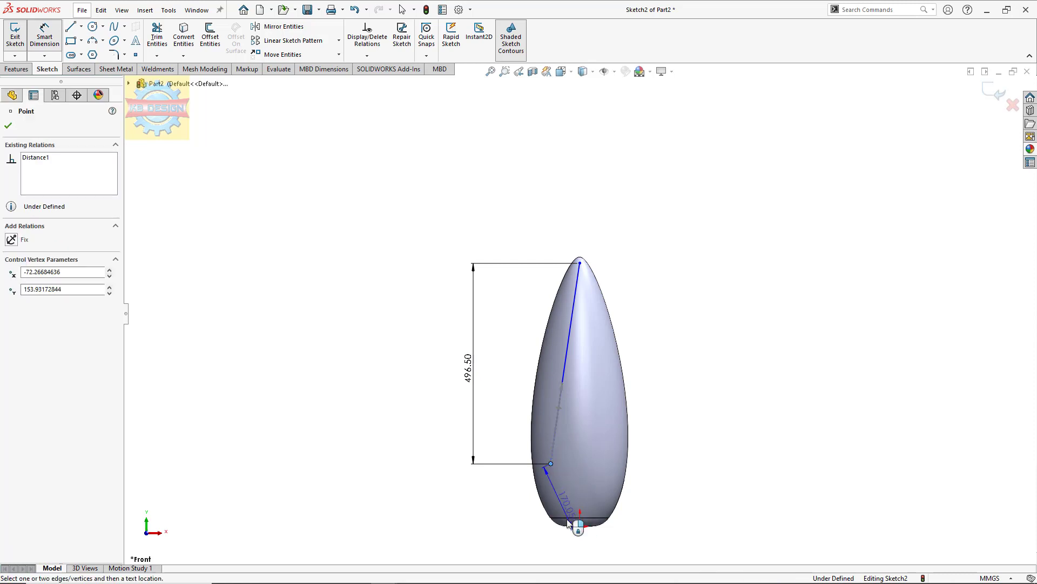
left_click(572, 546)
type("49.5")
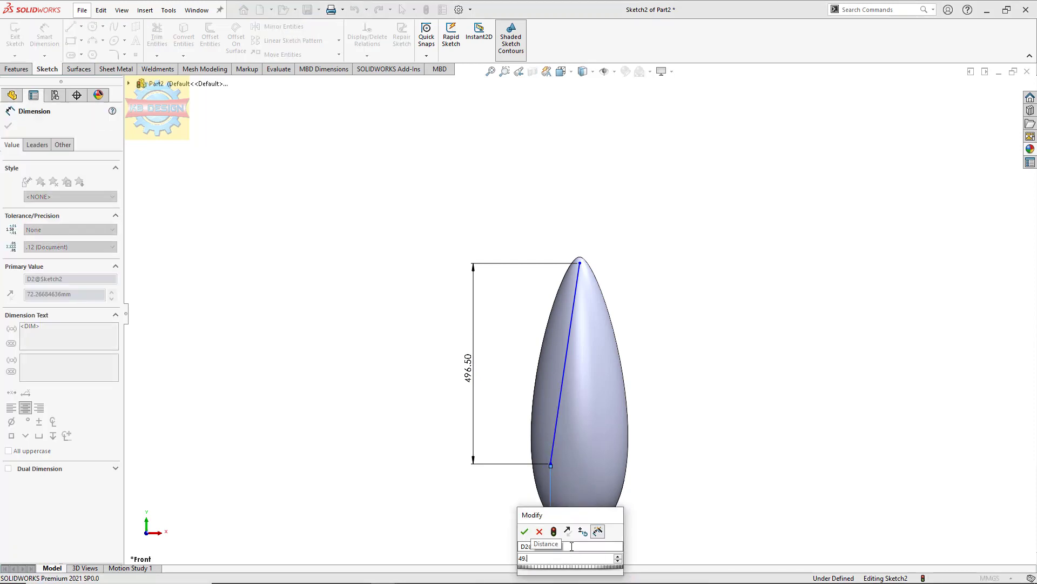
key("Return")
key("Escape")
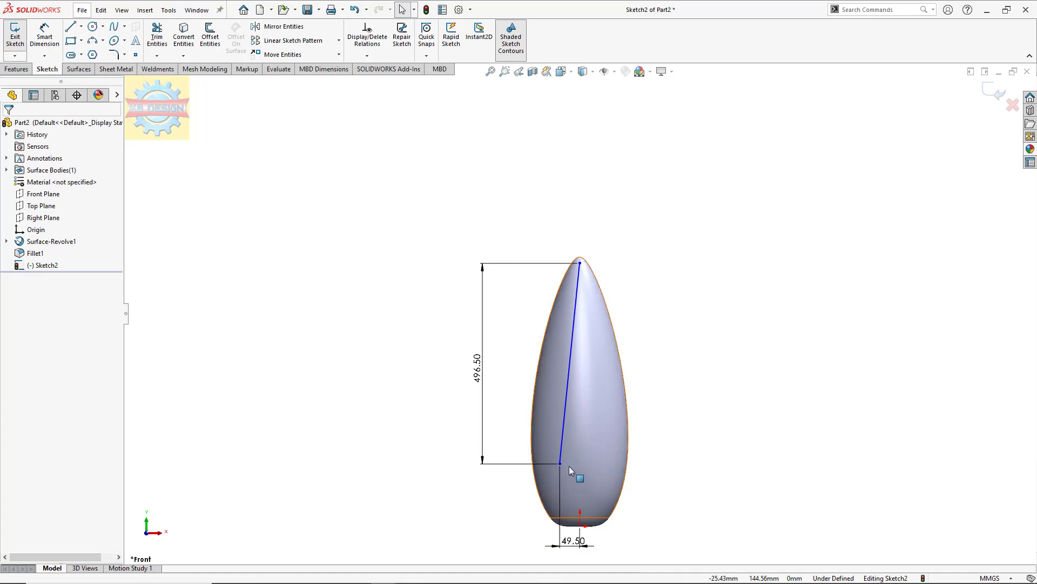
Bend the first spline's bottom and tip tangents so the curve bows left
left_click(564, 409)
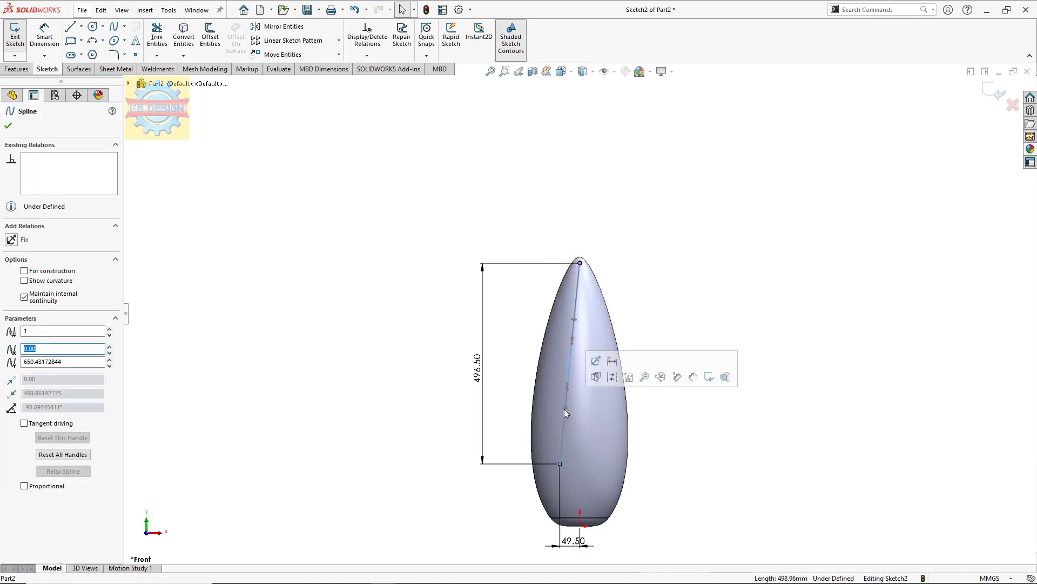
left_click_drag(560, 463, 525, 456)
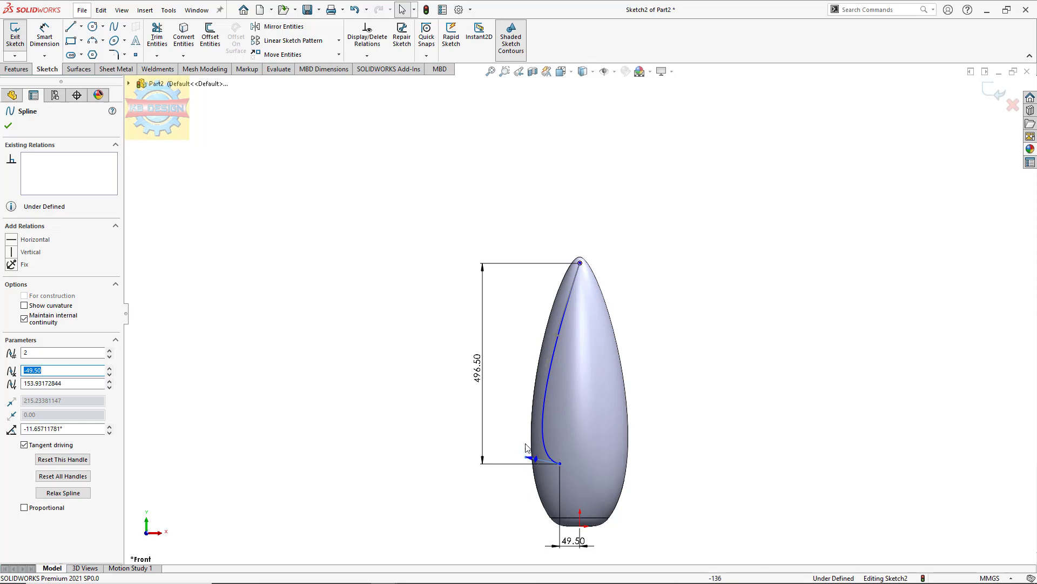
left_click(572, 280)
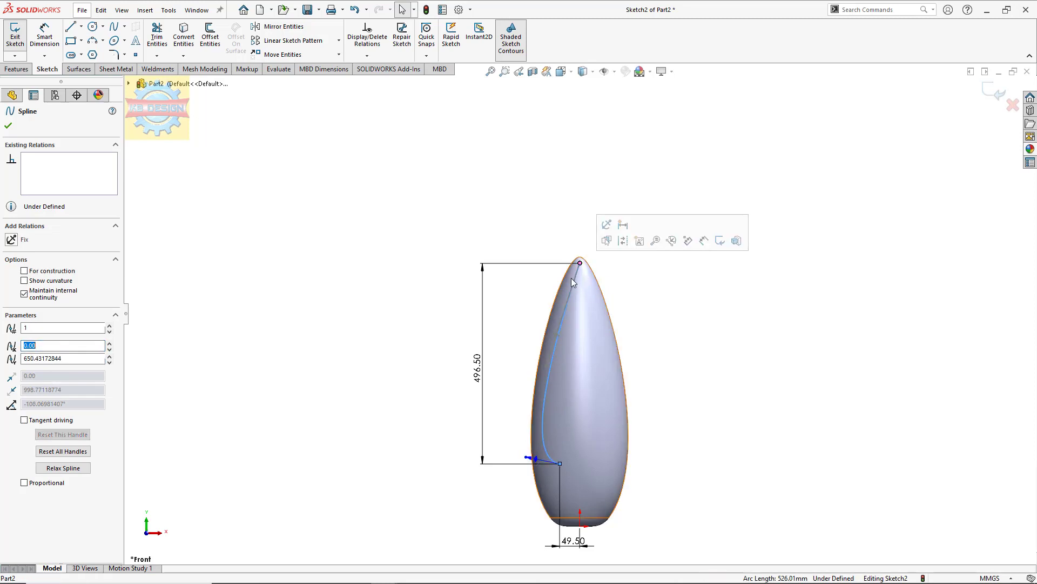
mouse_move(573, 265)
left_mouse_down()
mouse_move(548, 268)
mouse_move(571, 256)
left_mouse_up()
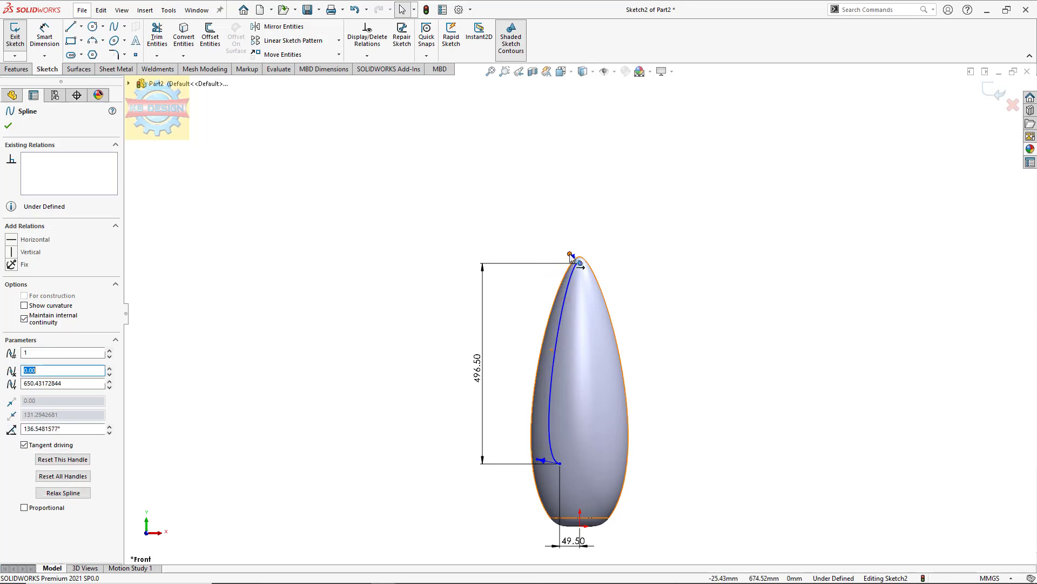
left_click(242, 76)
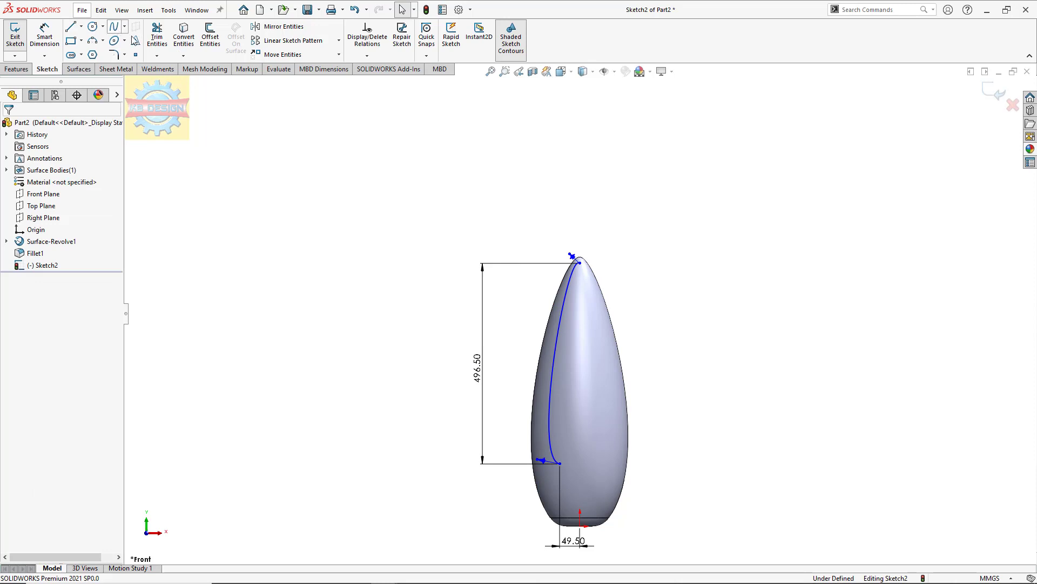
Draw a second spline from the bottom endpoint to the tip and shape it into a narrow loop
left_click(562, 463)
left_click(579, 239)
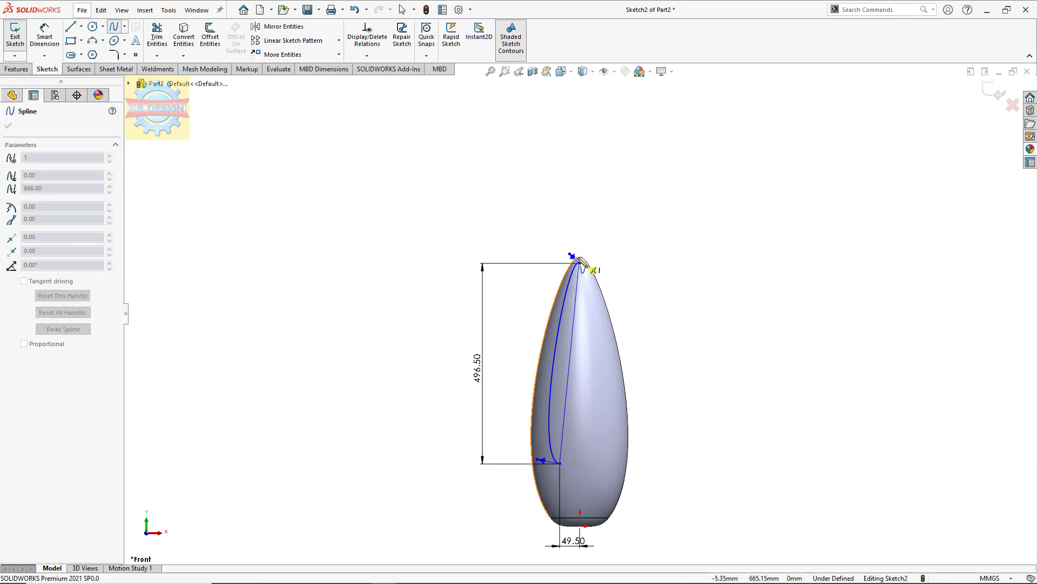
key("Escape")
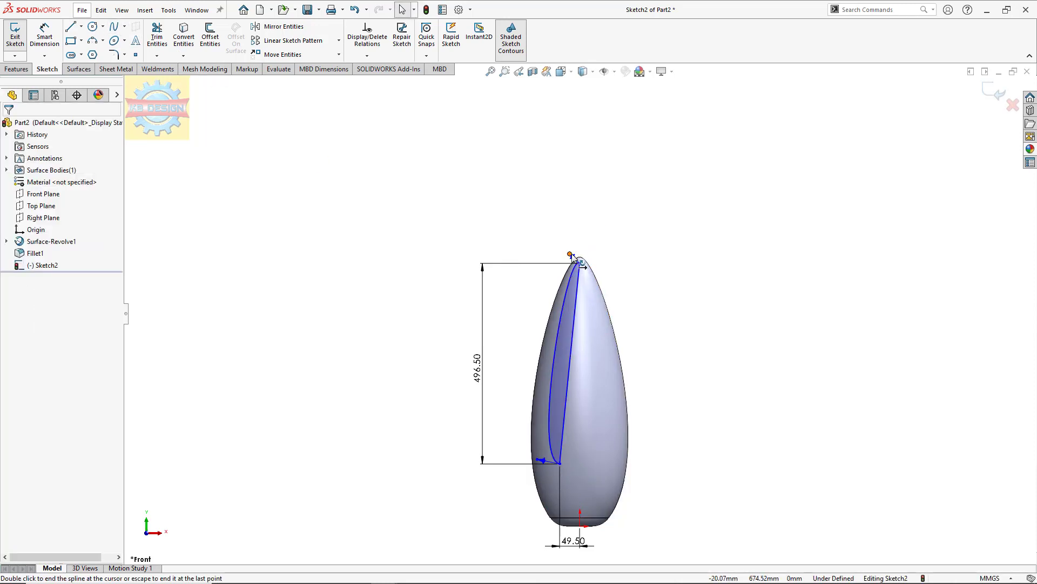
scroll(586, 257, "down", 3)
scroll(587, 257, "down", 2)
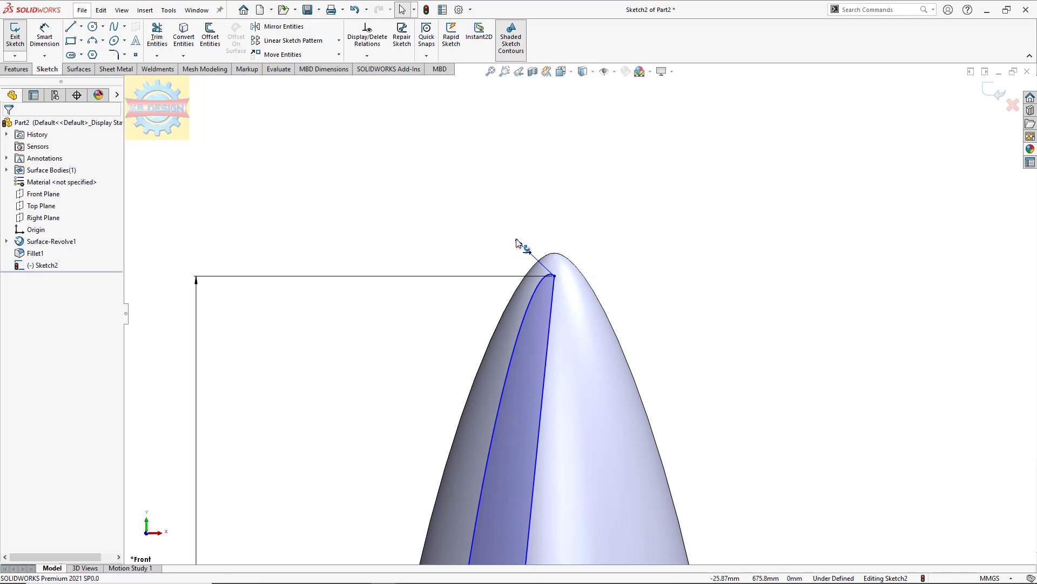
left_click_drag(520, 243, 507, 252)
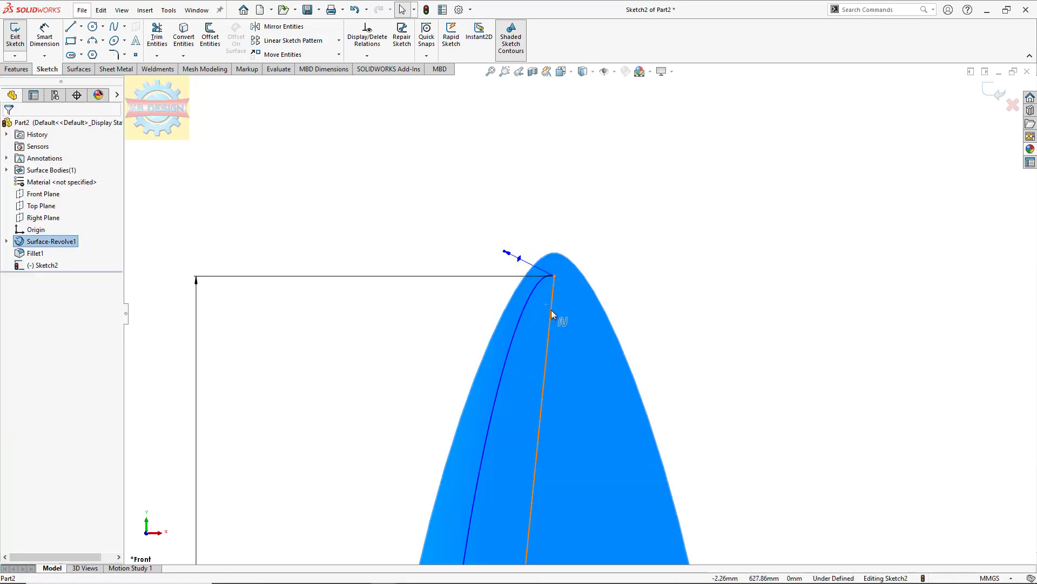
left_click(551, 310)
scroll(534, 480, "up", 2)
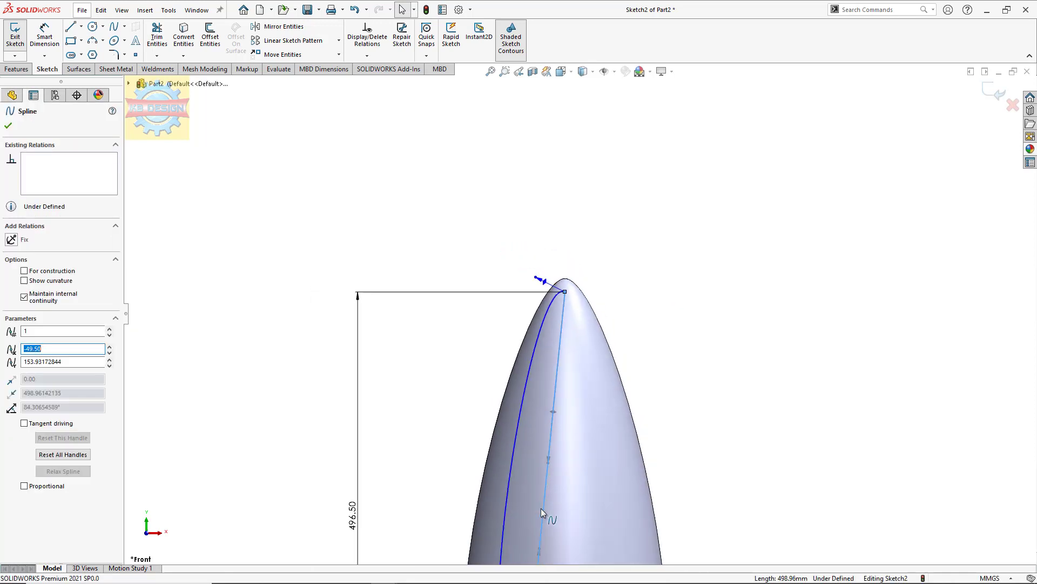
scroll(540, 508, "up", 2)
left_click_drag(562, 401, 590, 305)
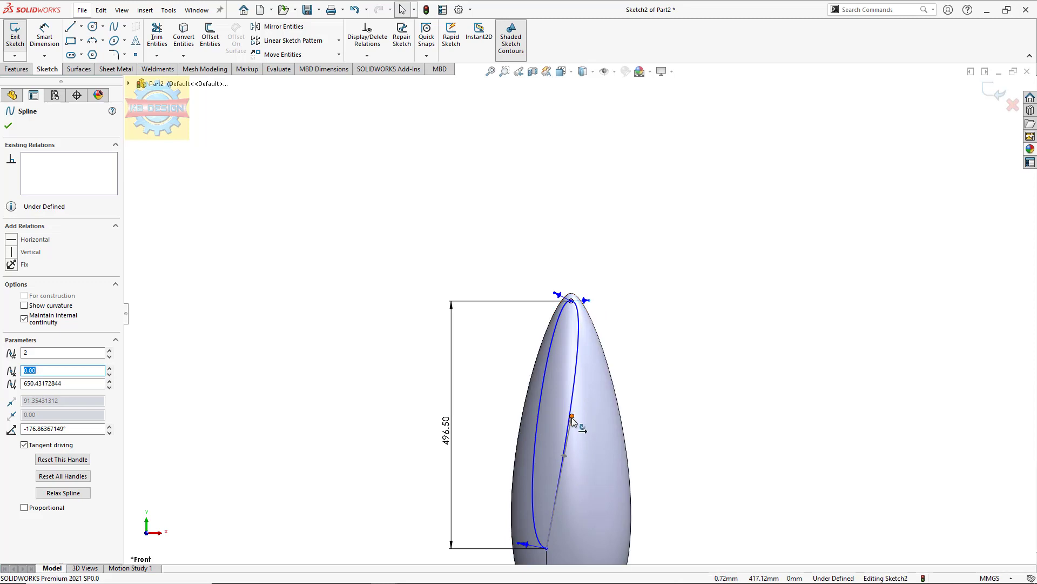
left_click_drag(572, 417, 594, 560)
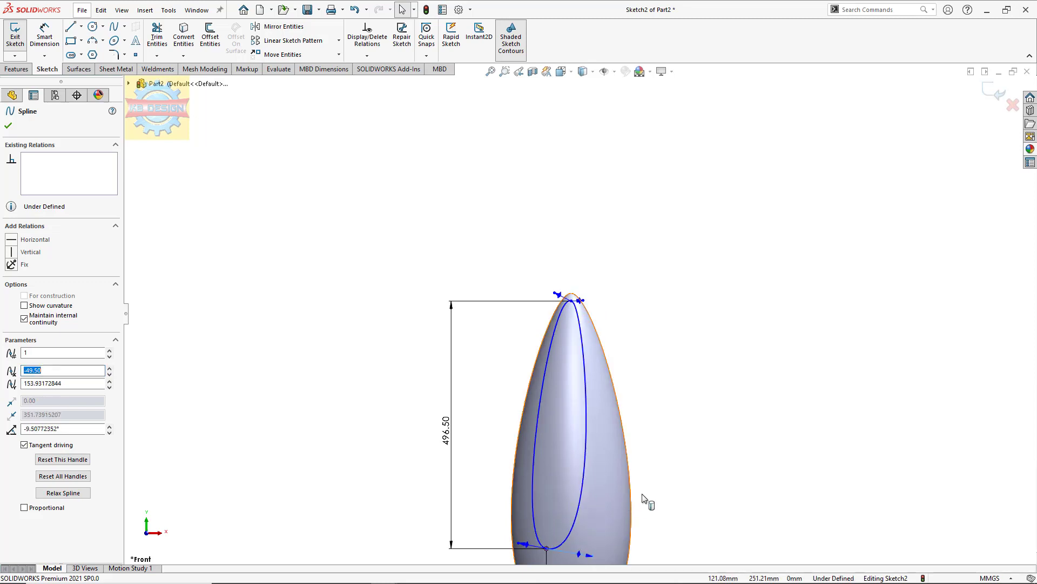
key("Escape")
Add a Collinear relation between the two splines' bottom tangent handles
left_click(370, 57)
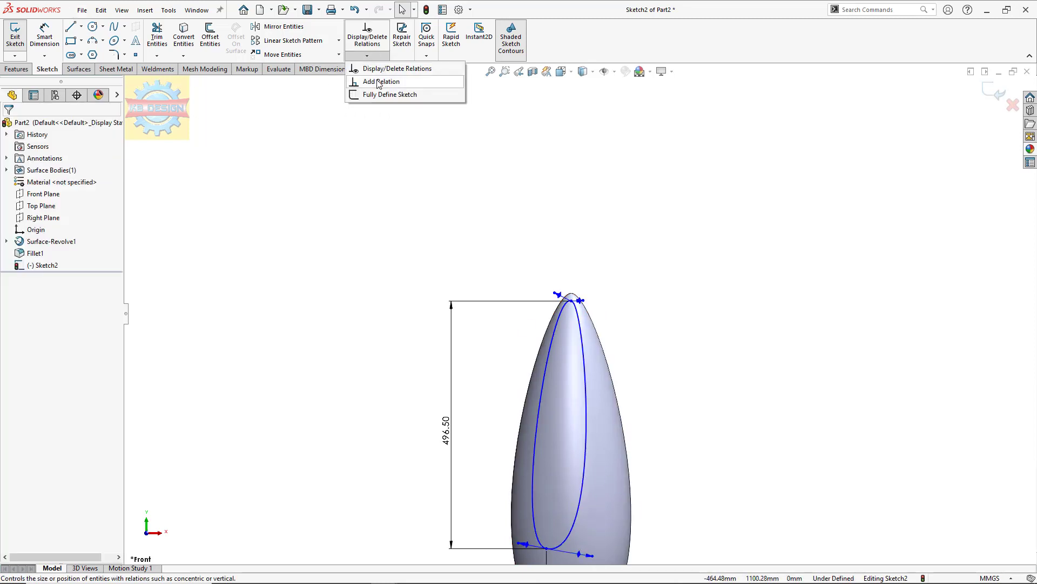
left_click(381, 81)
left_click(579, 555)
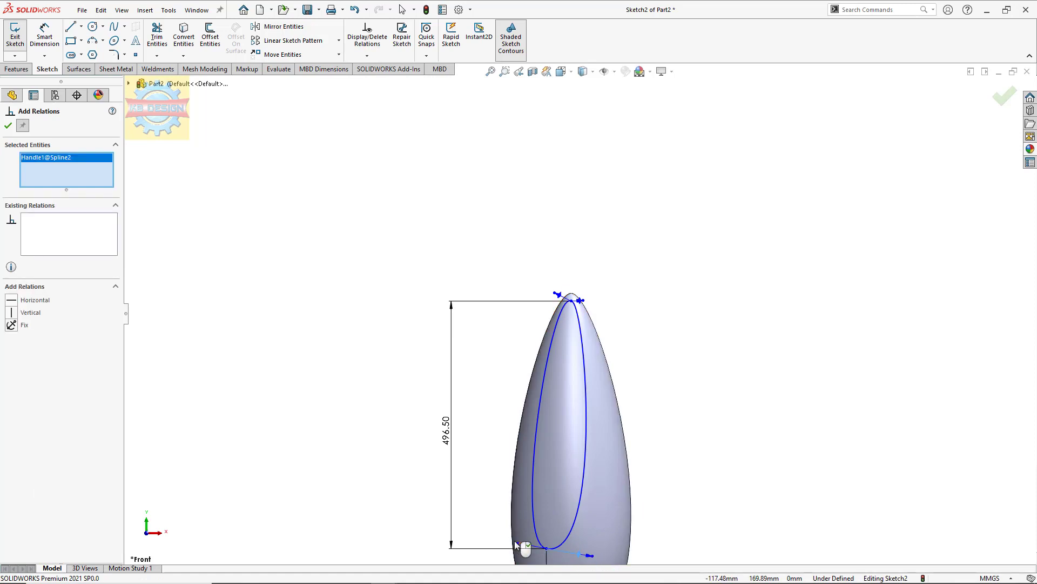
left_click(525, 544)
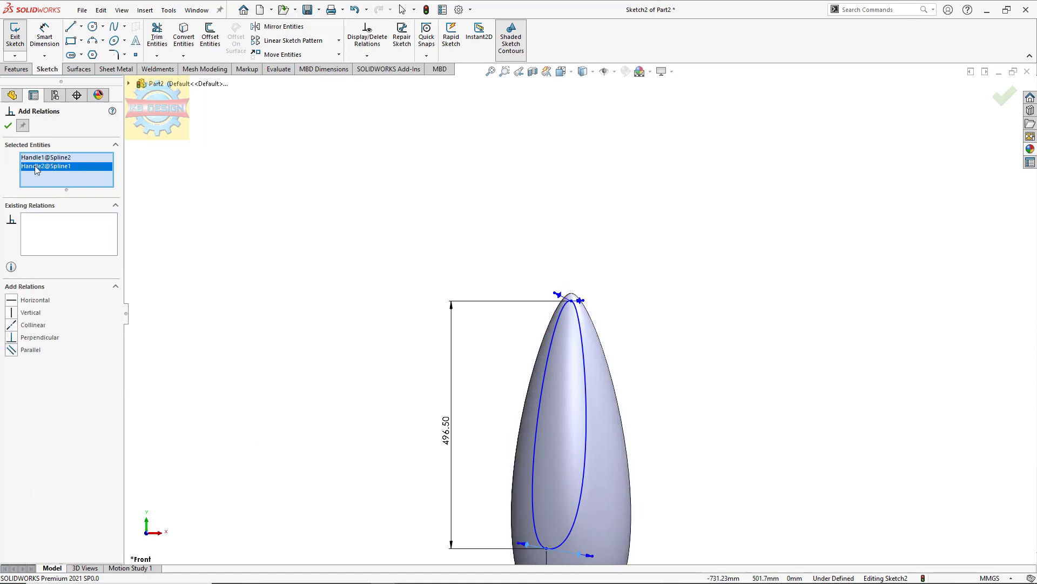
left_click(10, 326)
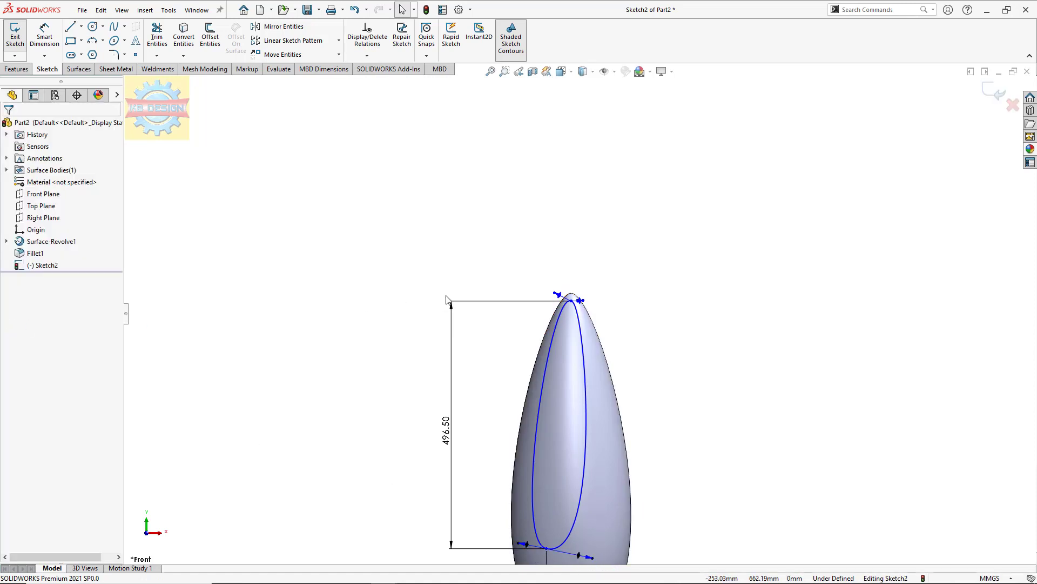
Adjust the tip tangent handles and nudge the splines' shared top point upward
scroll(609, 349, "down", 2)
scroll(608, 349, "down", 2)
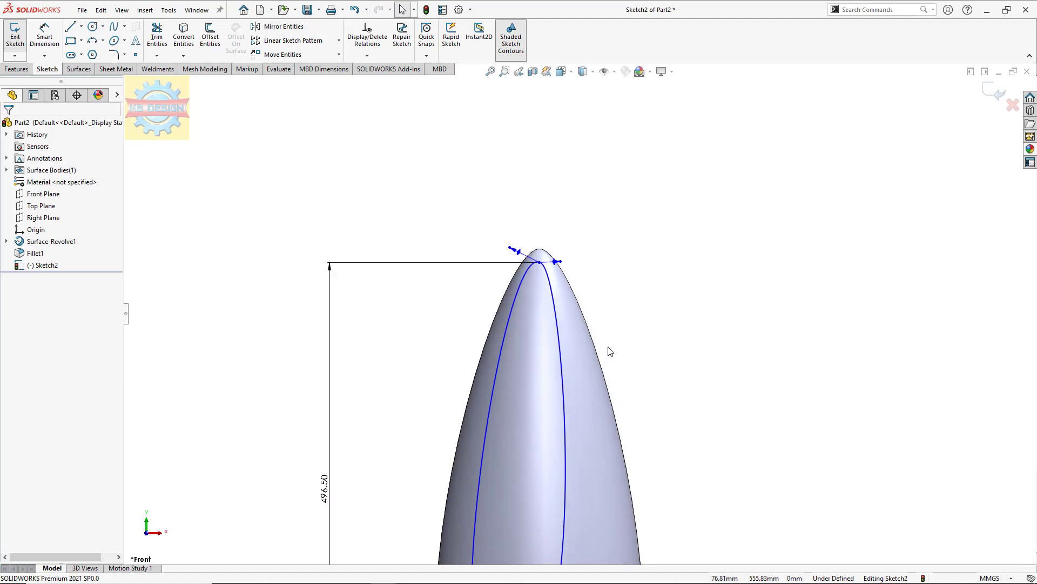
scroll(608, 348, "down", 2)
left_click_drag(550, 248, 554, 260)
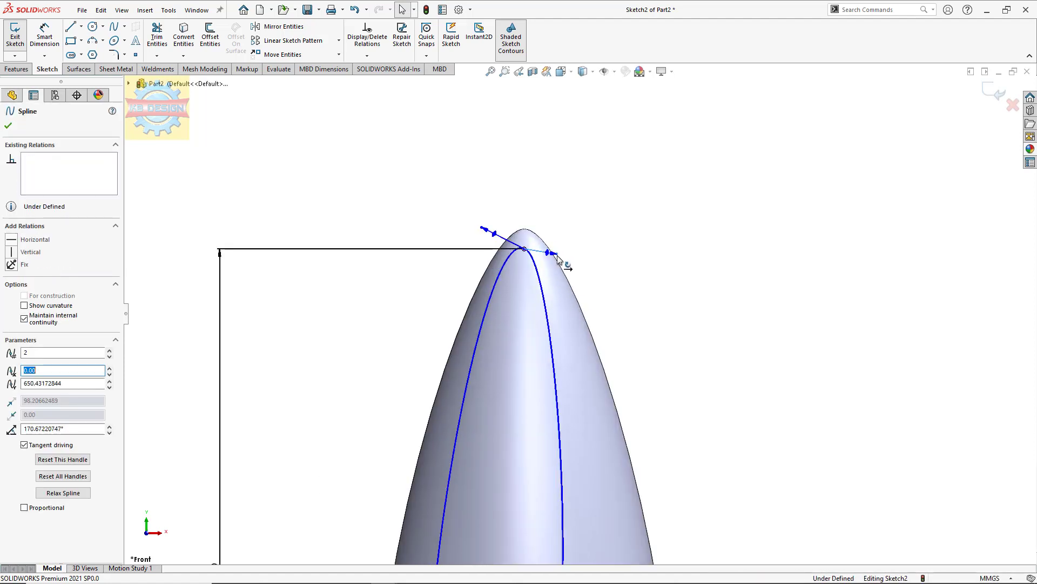
key("Escape")
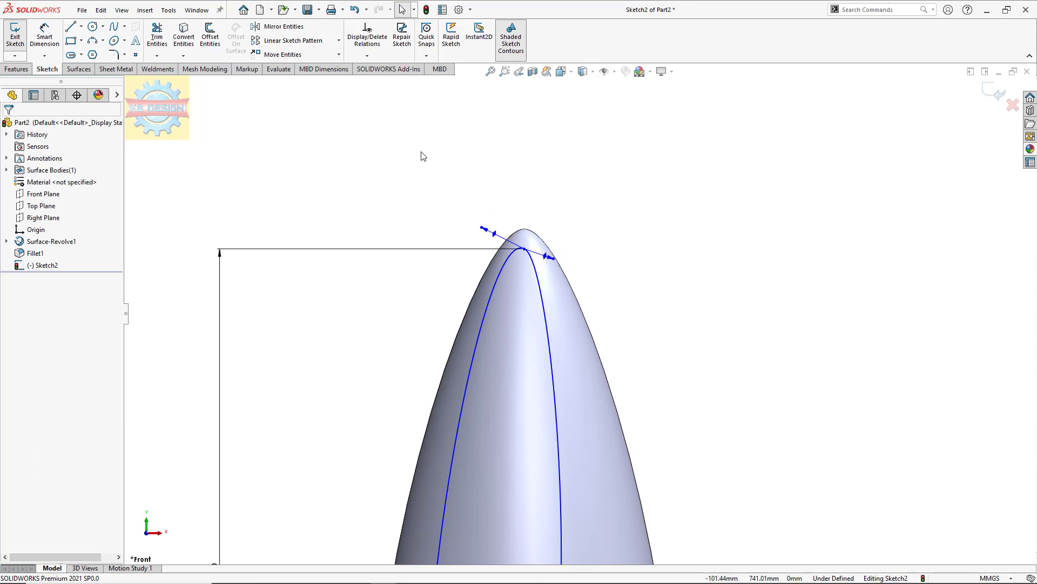
scroll(532, 246, "down", 1)
left_click(530, 243)
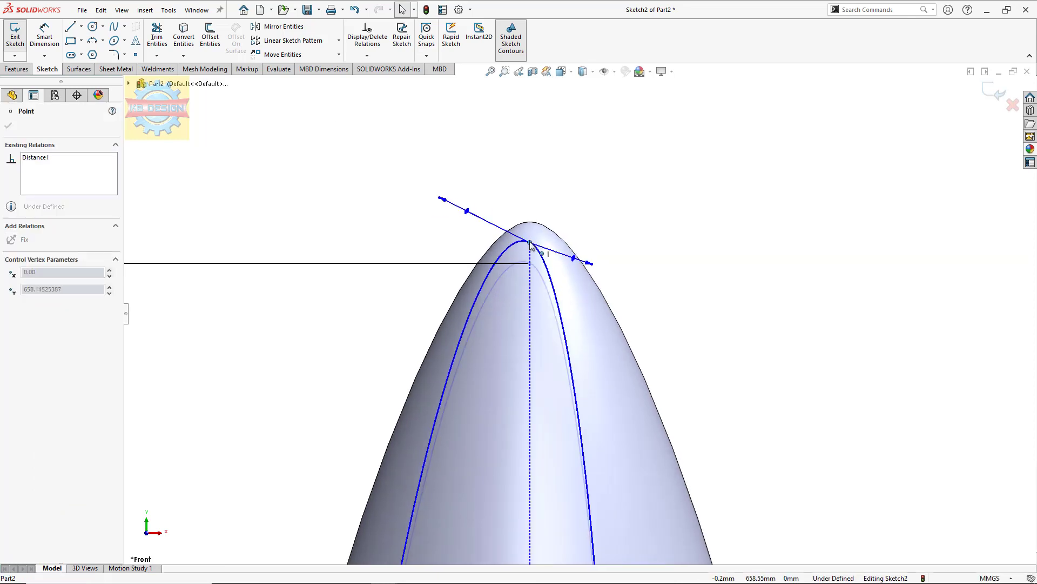
left_click_drag(531, 244, 533, 241)
key("Escape")
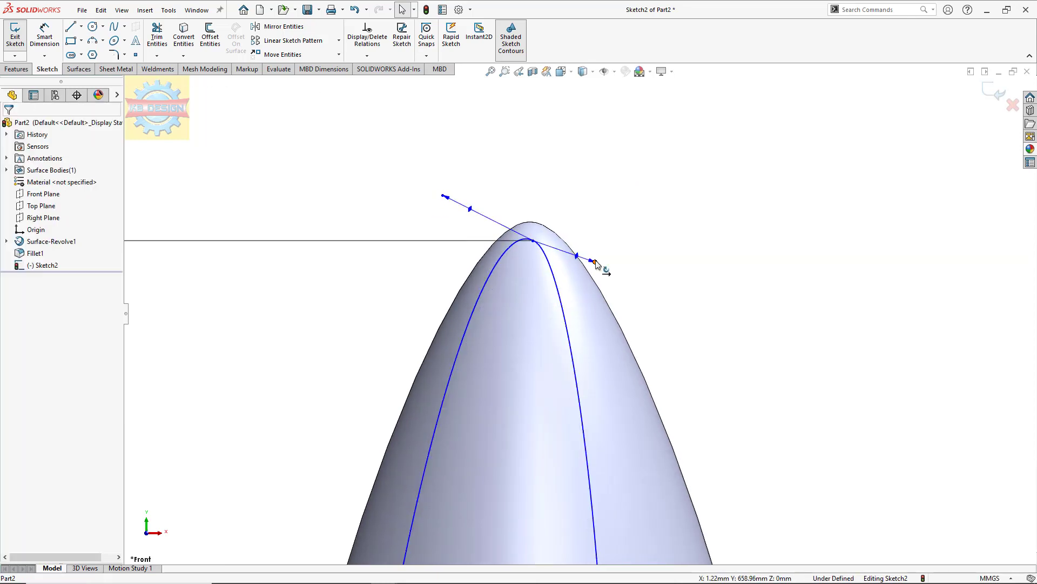
left_click_drag(596, 263, 622, 280)
Add a Collinear relation between the two splines' tip tangent handles
left_click(367, 55)
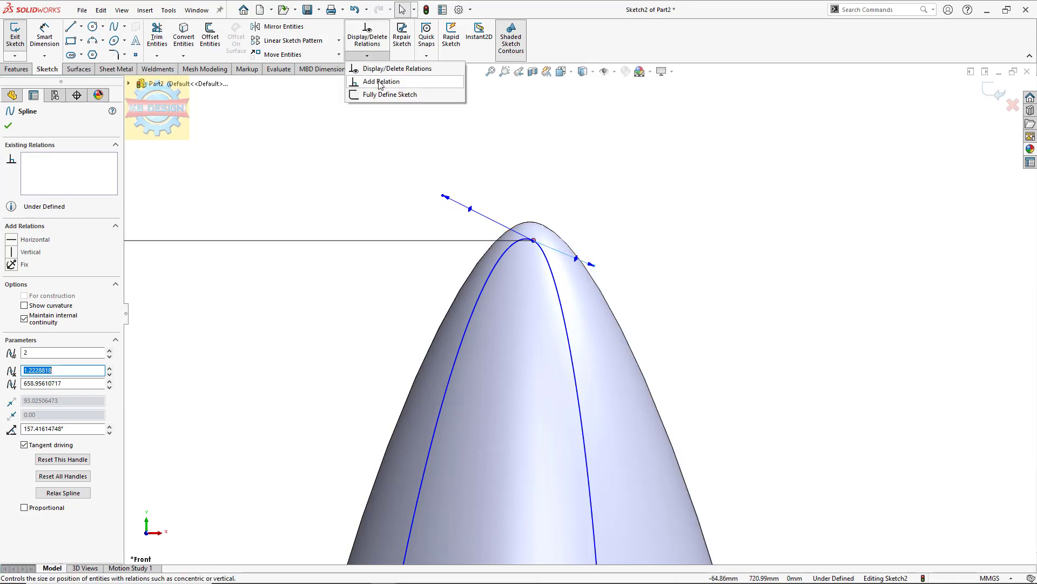
left_click(381, 81)
key("Escape")
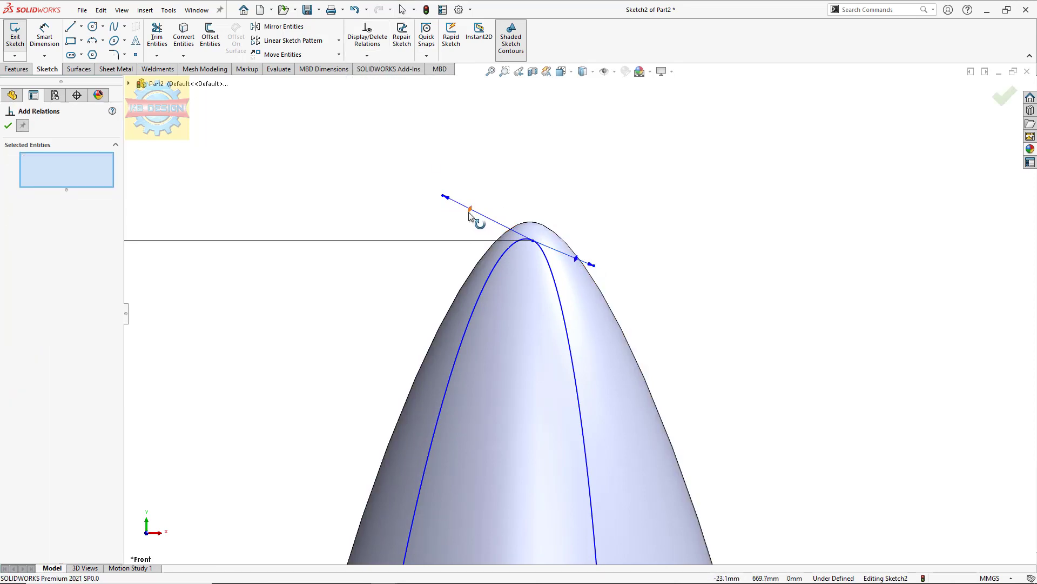
left_click(470, 210)
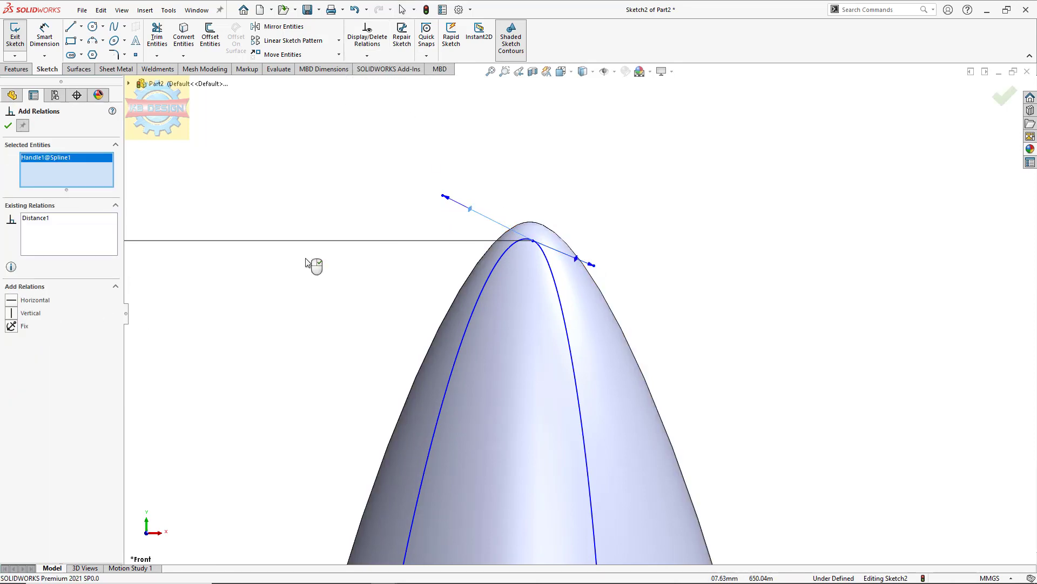
left_click(576, 258)
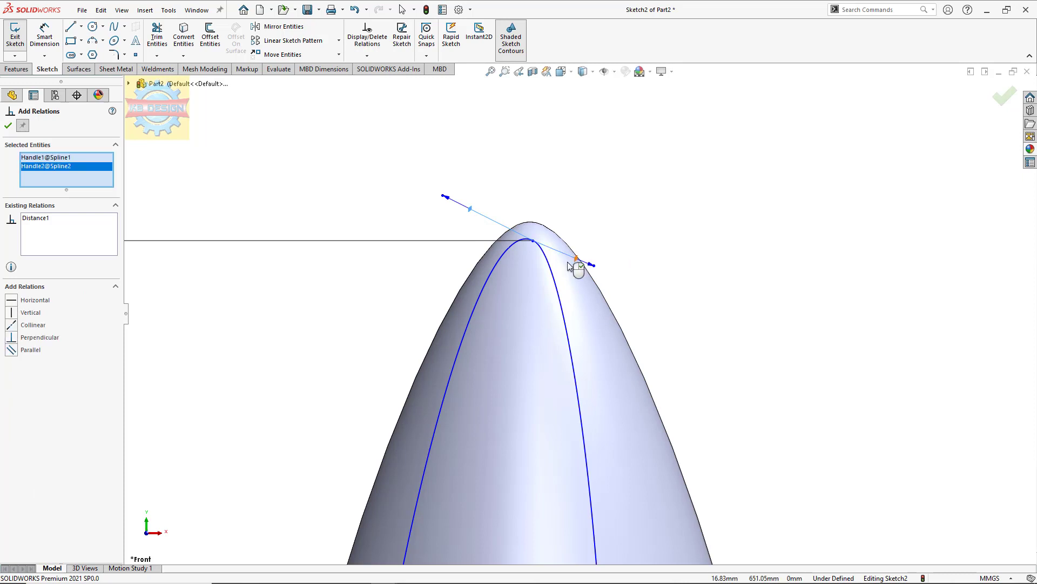
left_click(10, 326)
key("Escape")
scroll(377, 299, "up", 5)
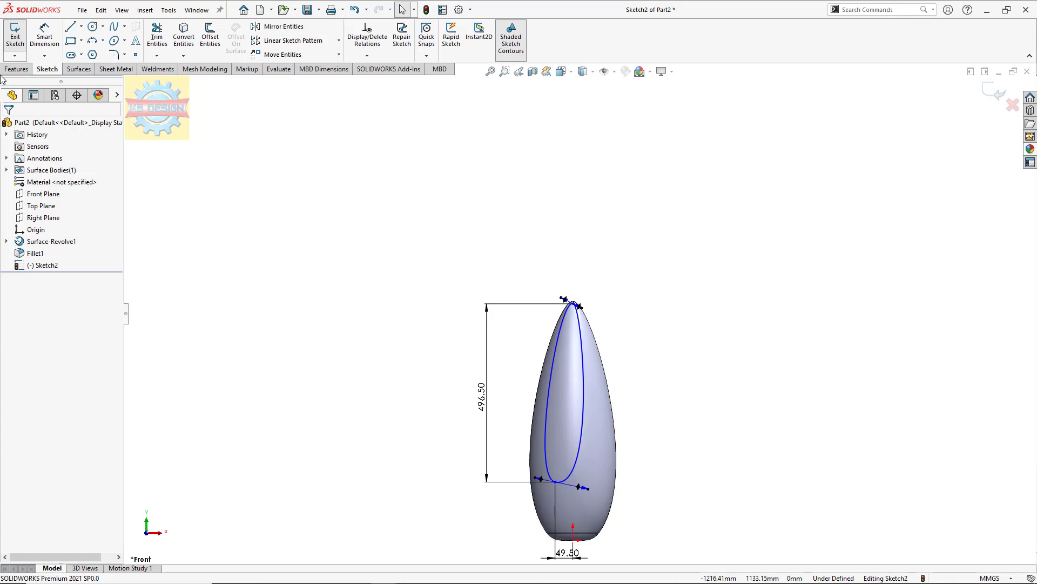
Dimension the lower spline handle's length to 364
left_click(44, 33)
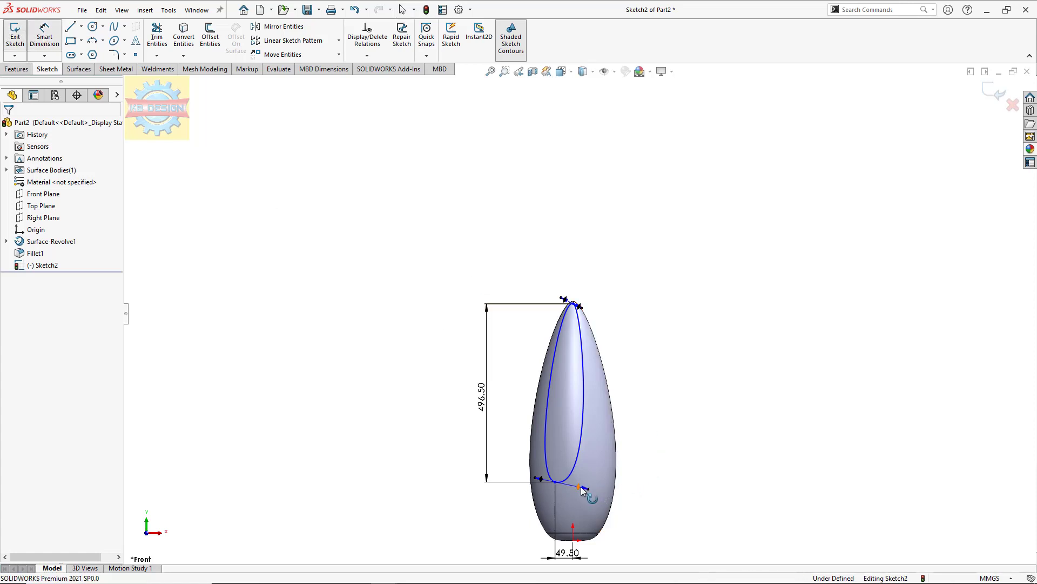
left_click(582, 490)
left_click(659, 452)
type("36")
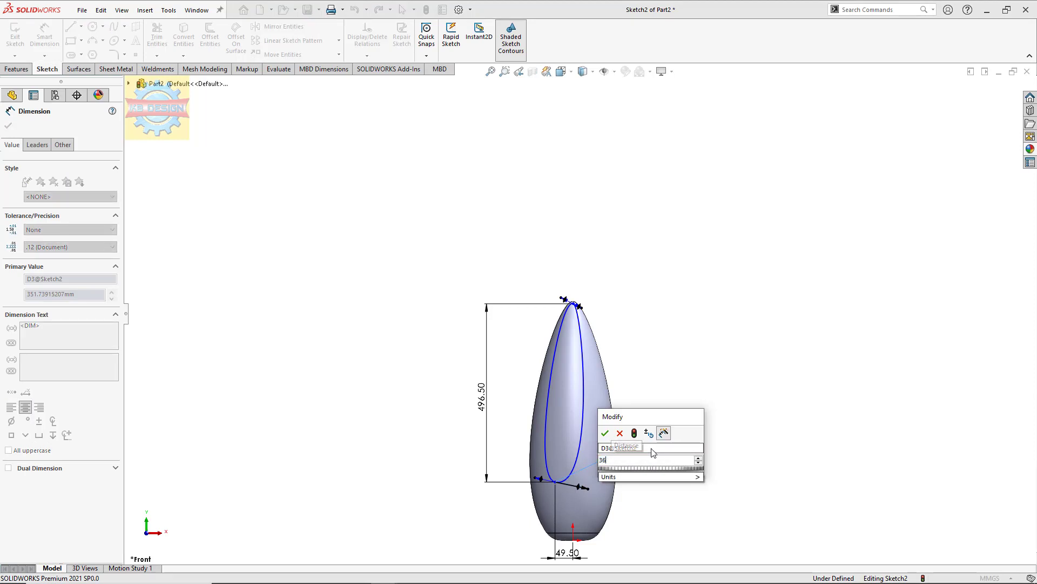
type("4")
key("Return")
scroll(664, 458, "down", 2)
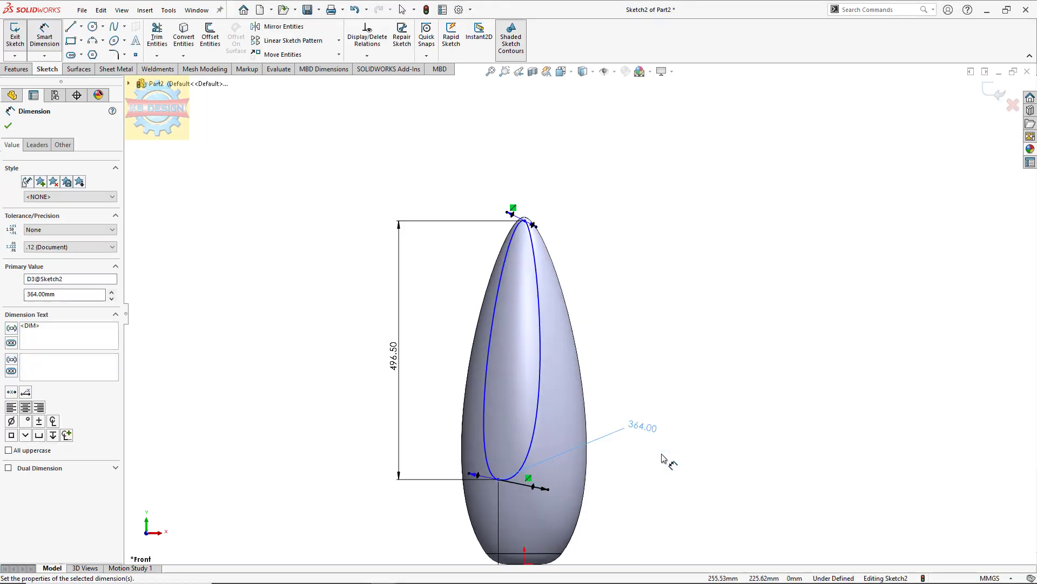
left_click(658, 459)
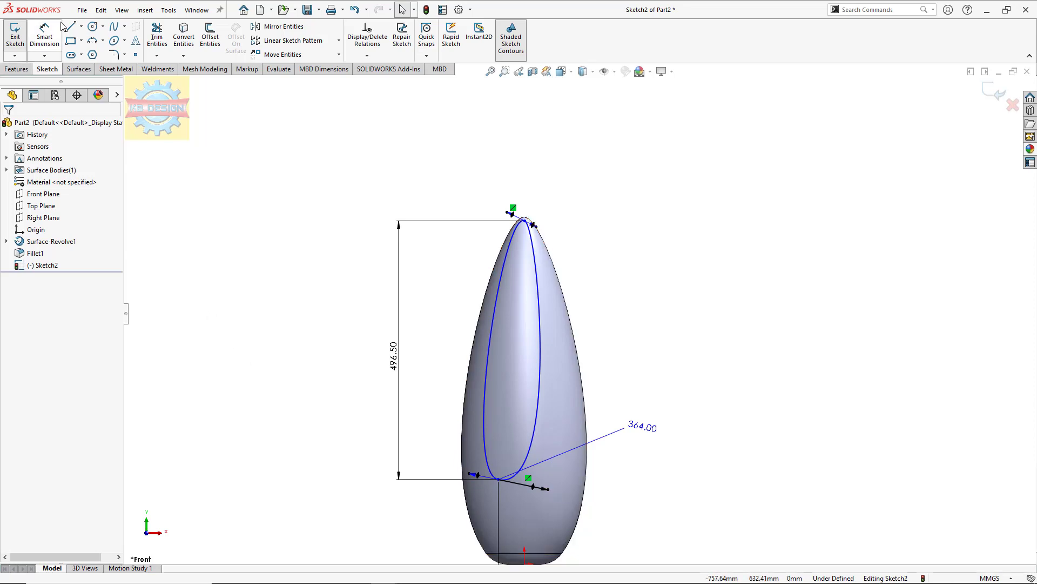
Draw a horizontal centerline at the spline base and set a 4° base tangent angle
left_click(81, 26)
left_click(95, 51)
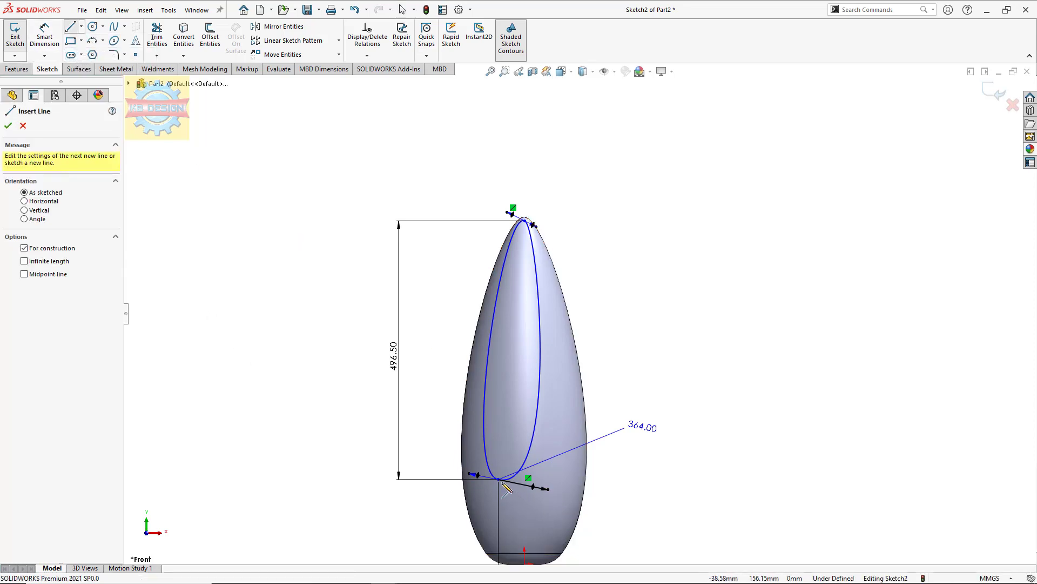
left_click_drag(498, 479, 444, 479)
key("Escape")
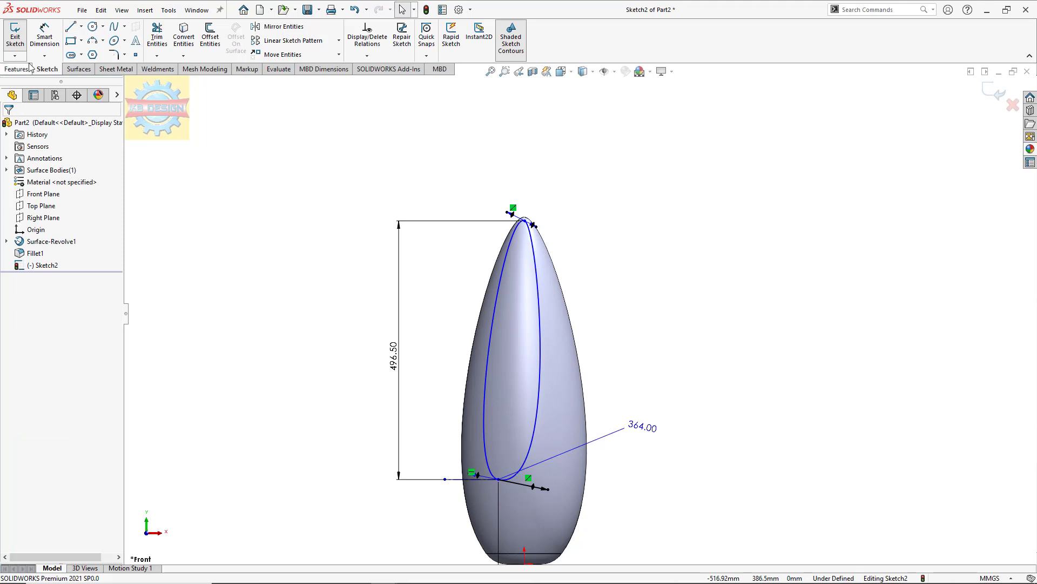
left_click(46, 38)
left_click(476, 476)
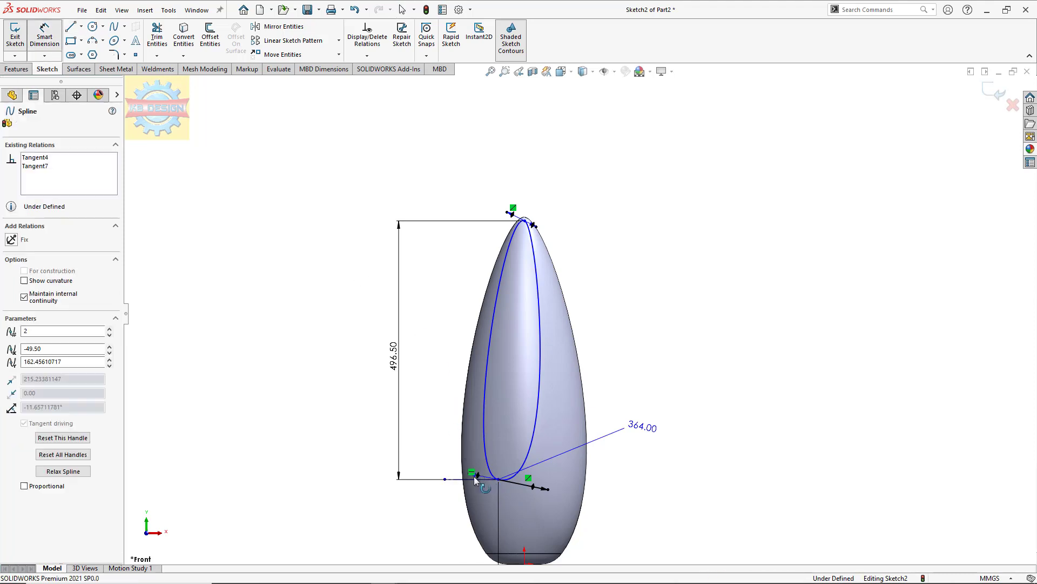
left_click(459, 479)
left_click(453, 473)
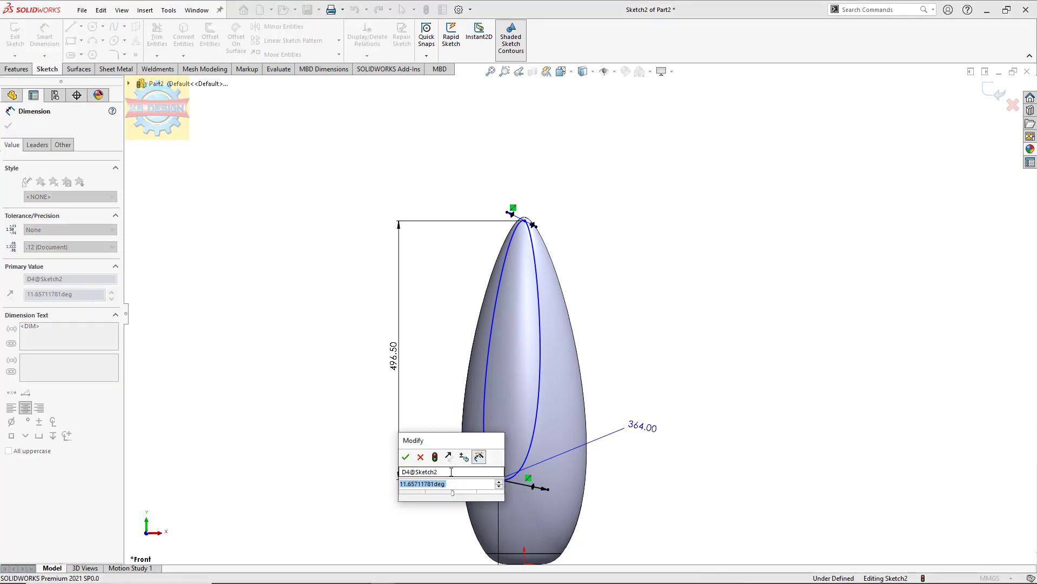
type("4")
key("Return")
key("Escape")
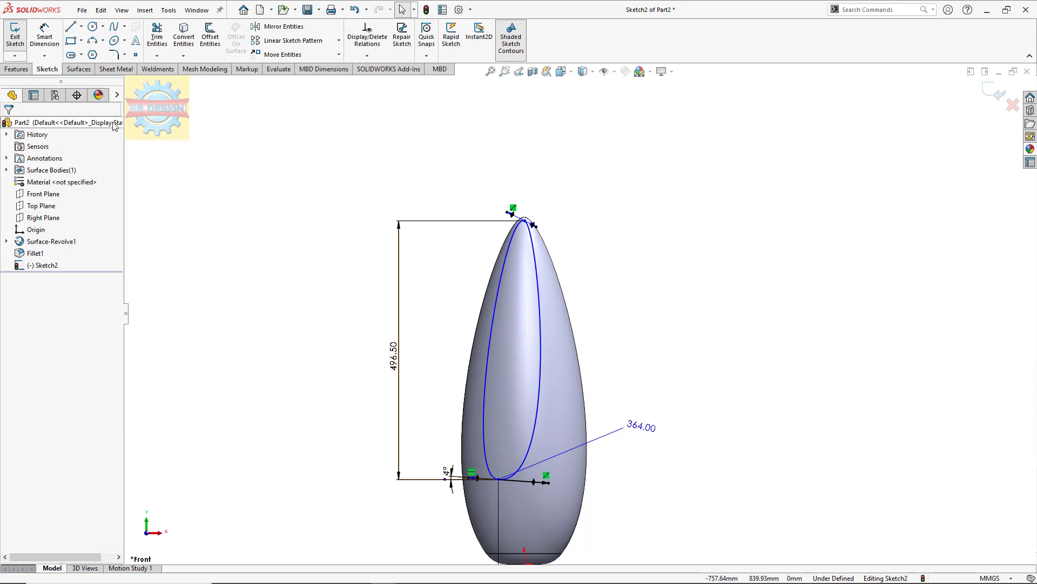
Lengthen the spline's tip tangent handle to reshape the teardrop
scroll(574, 222, "down", 3)
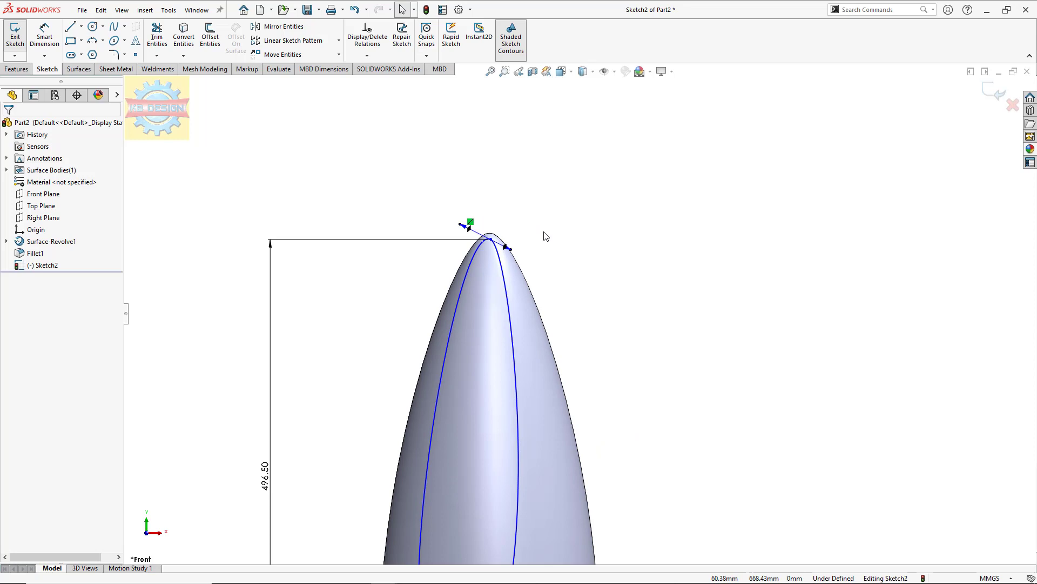
left_click(513, 248)
left_click_drag(514, 249, 520, 254)
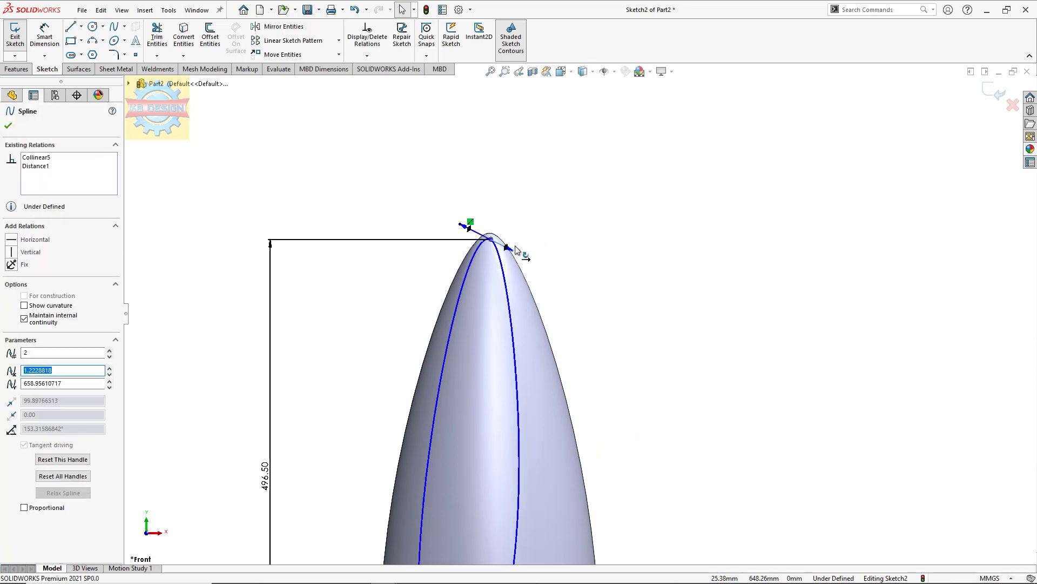
left_click(459, 233)
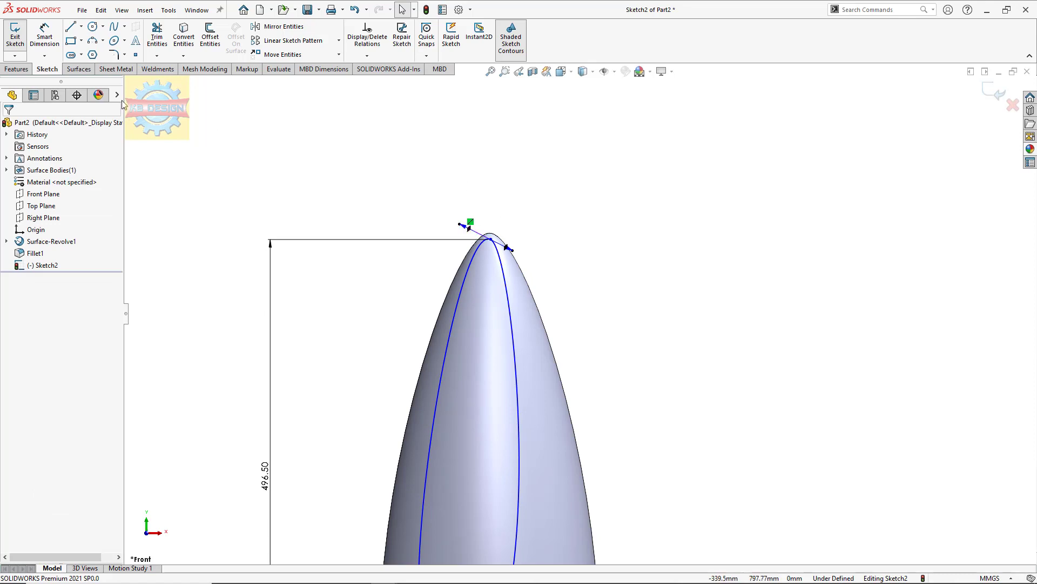
scroll(576, 313, "up", 3)
Dimension the tip tangent at 9.75° from the horizontal construction line
left_click(45, 35)
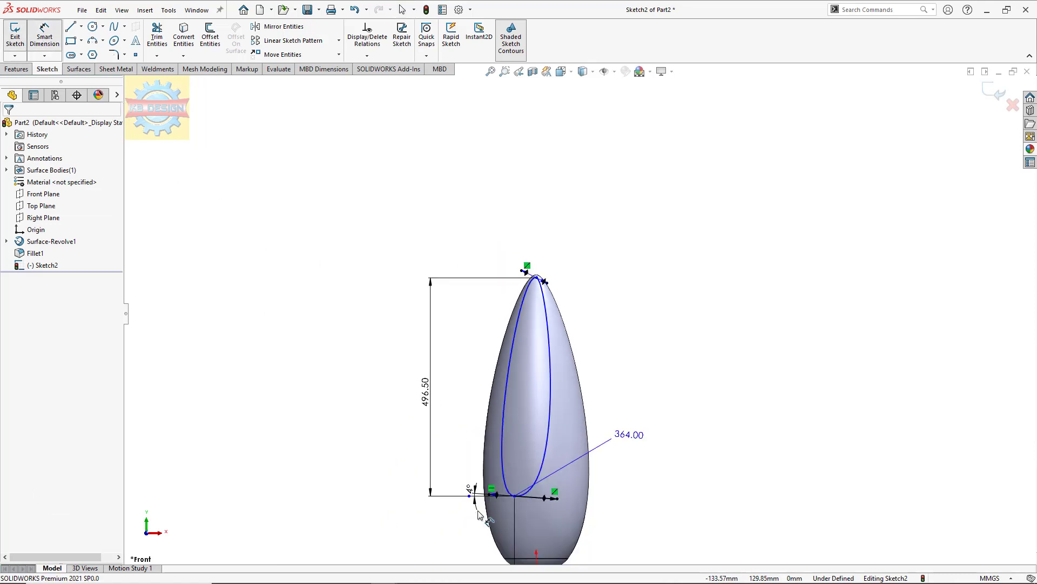
left_click(475, 495)
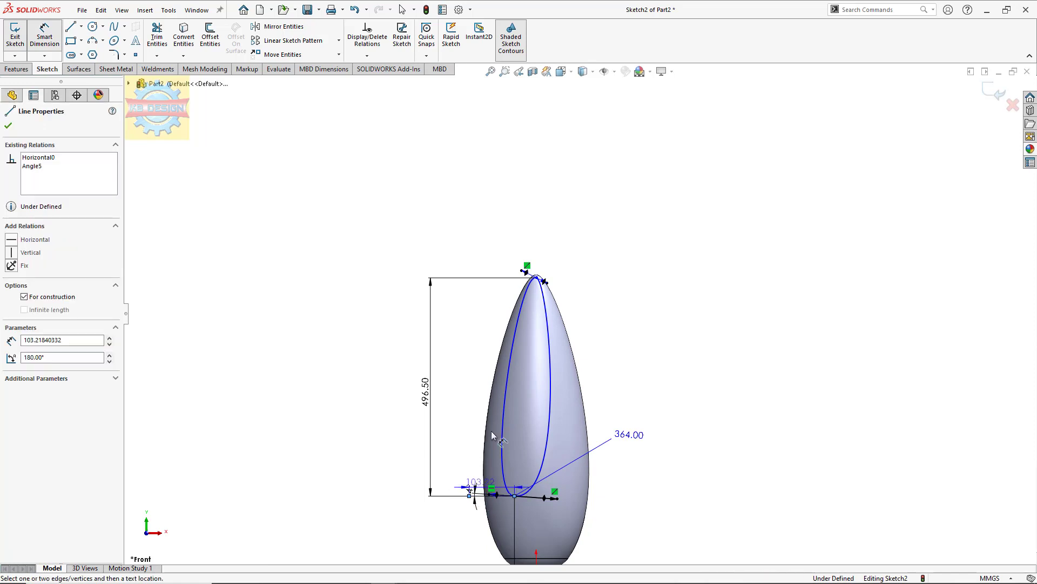
left_click(542, 286)
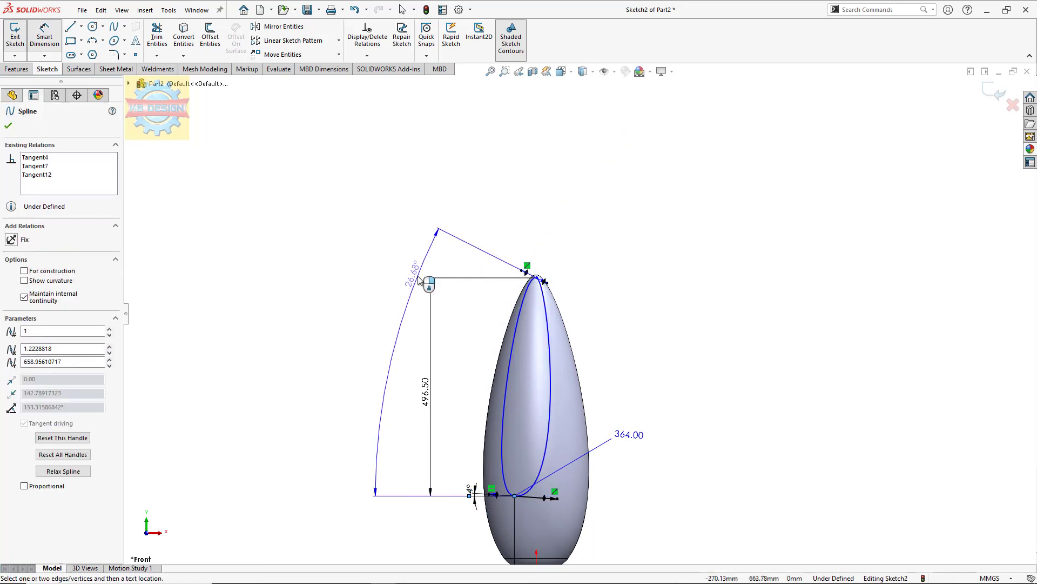
left_click(397, 277)
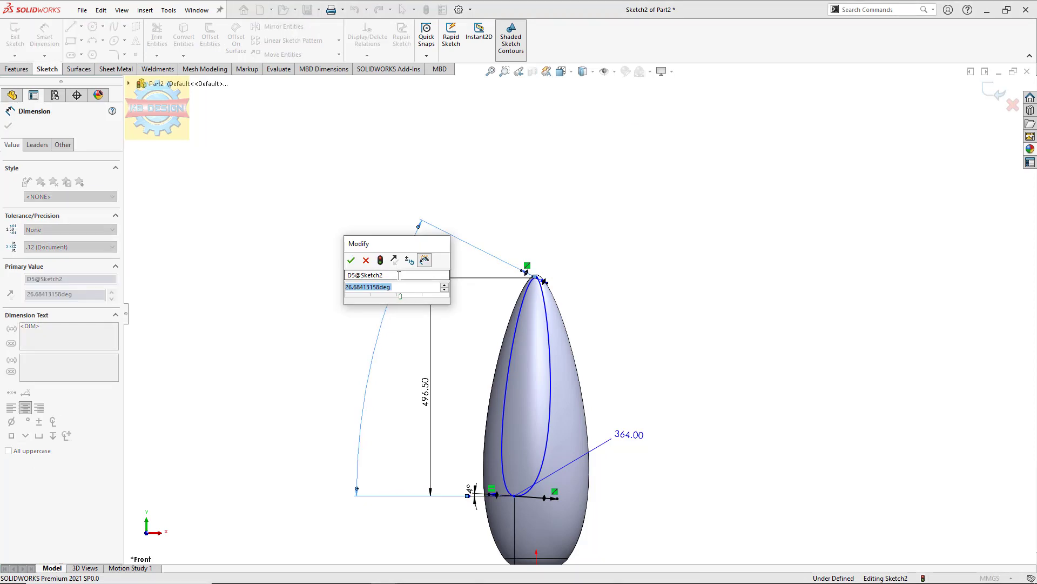
type("9.75")
key("Return")
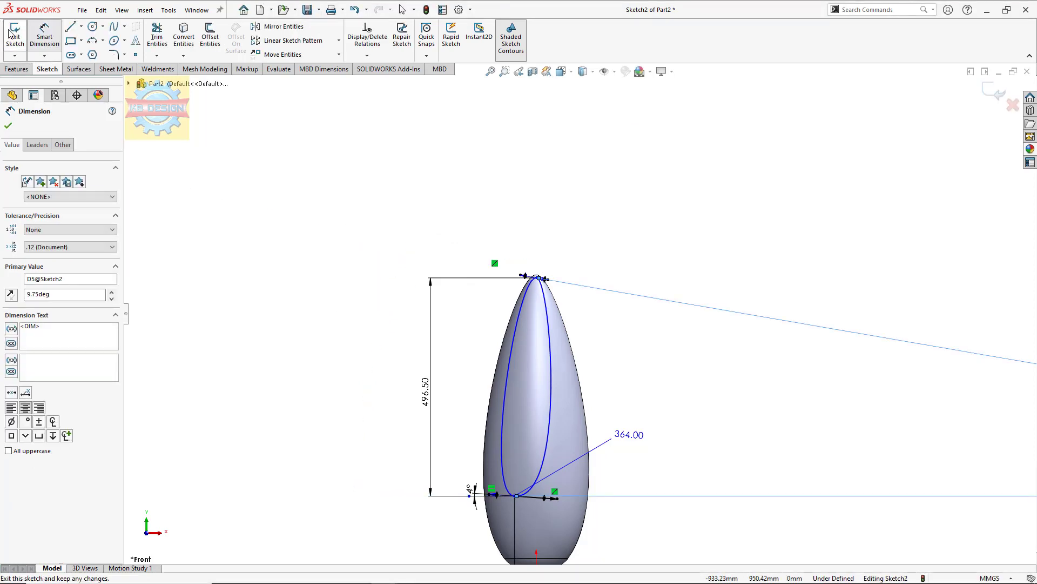
Trim Surface with Sketch2, removing the inner teardrop region, then start a Front Plane sketch
left_click(79, 68)
left_click(409, 44)
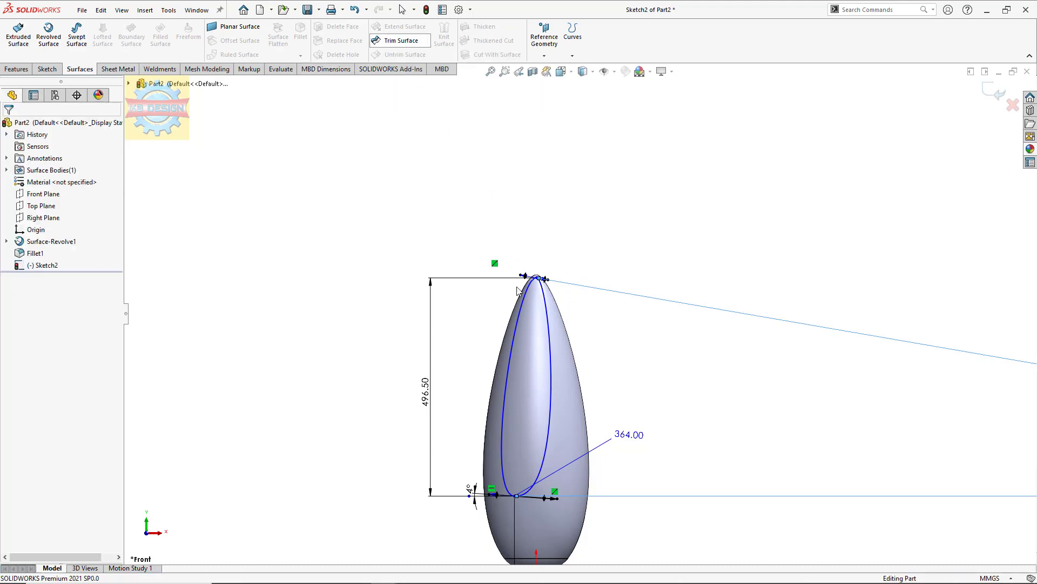
left_click(529, 312)
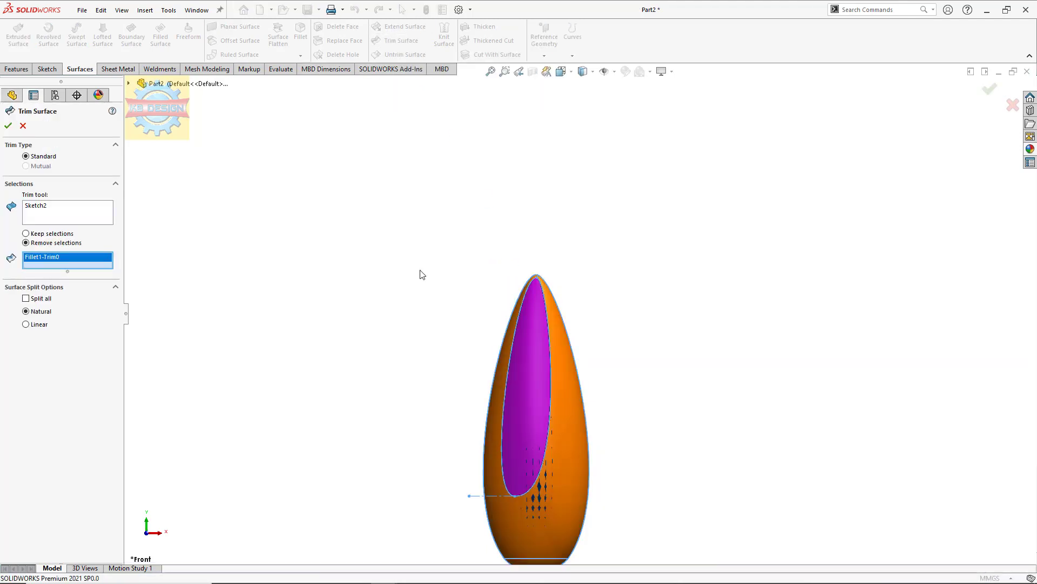
left_click(7, 128)
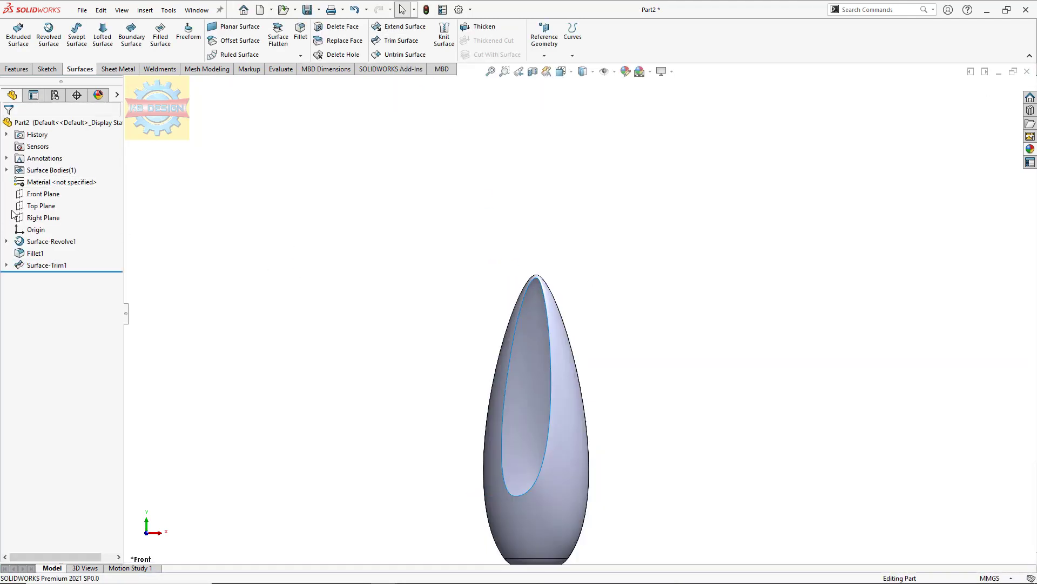
left_click(43, 193)
left_click(47, 181)
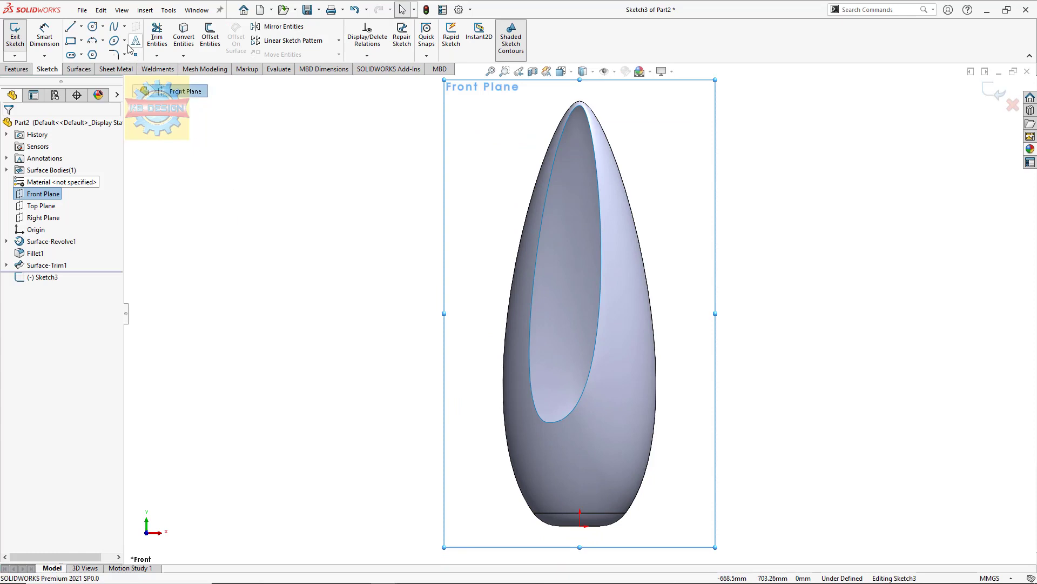
Draw a two-point vertical spline on the vase's right side
left_click(114, 27)
left_click(625, 309)
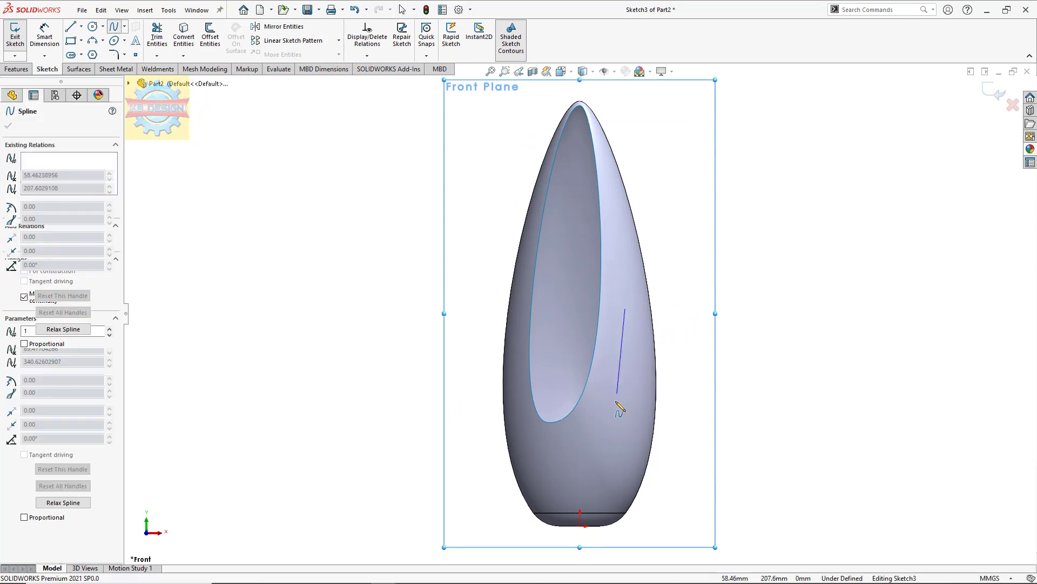
left_click(614, 420)
key("Escape")
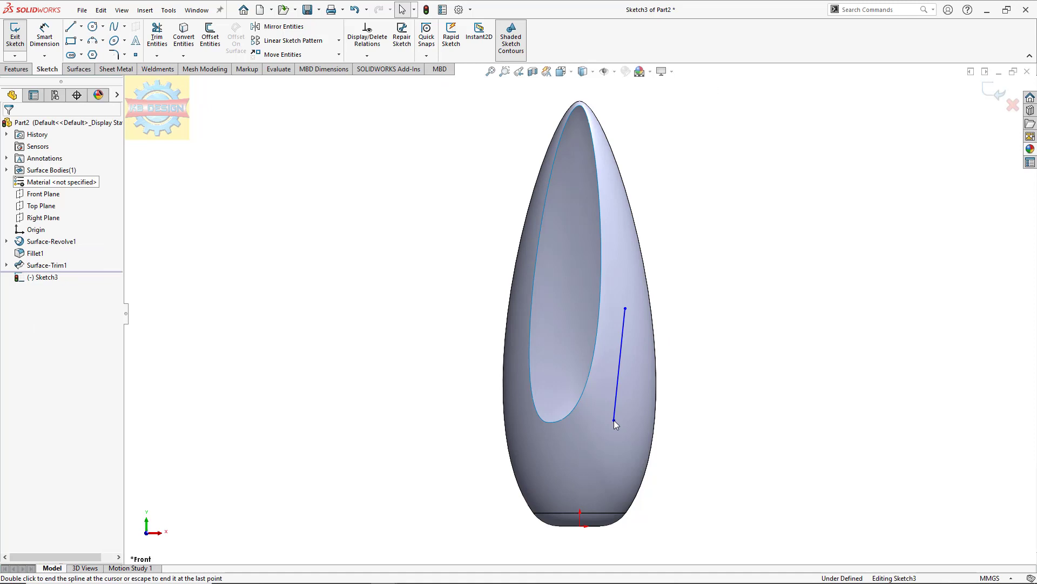
double_click(614, 420)
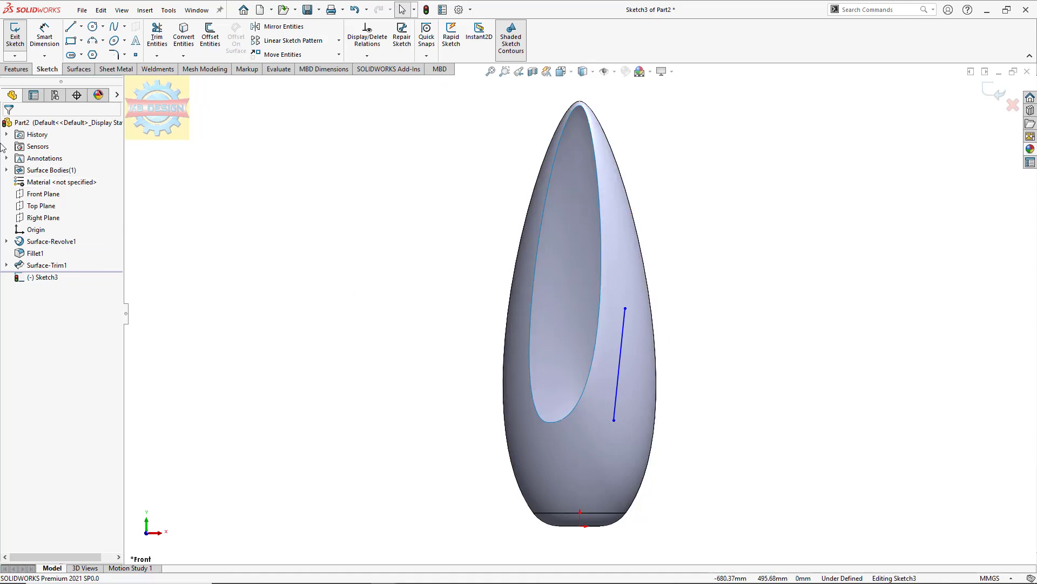
Dimension the spline's top endpoint 380 mm above the origin
left_click(44, 36)
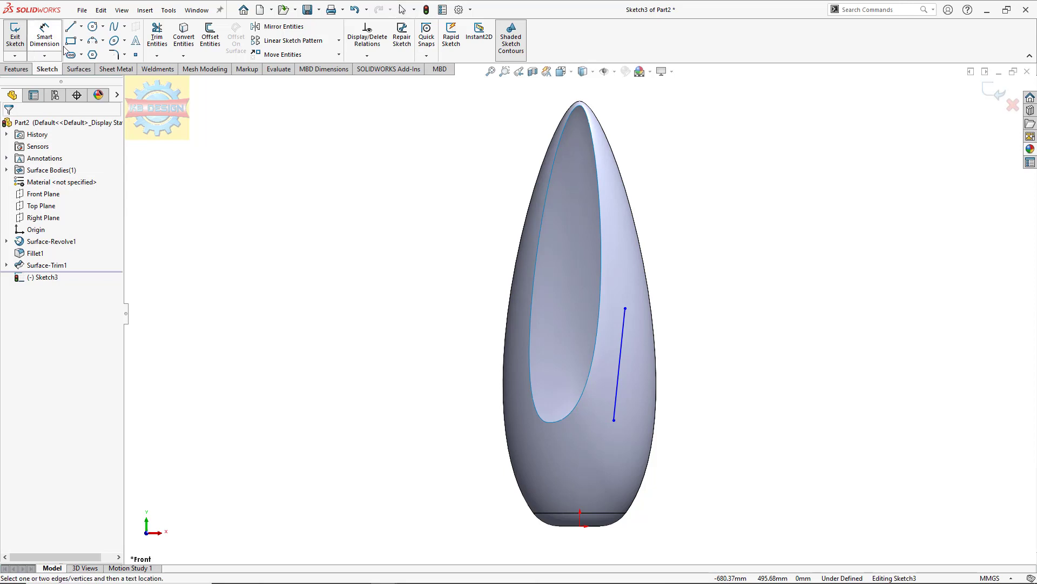
left_click(626, 308)
left_click(581, 526)
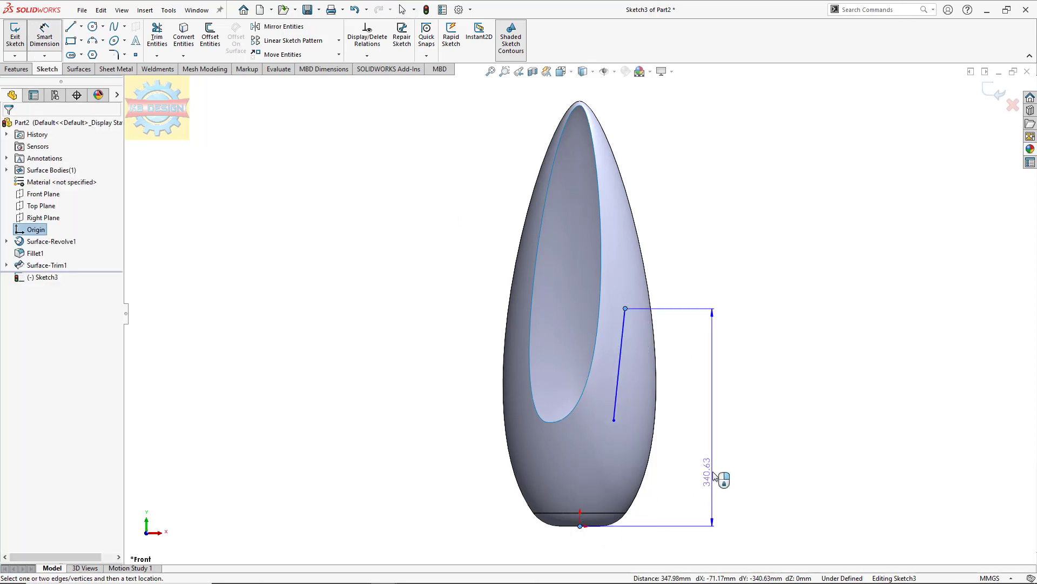
left_click(716, 469)
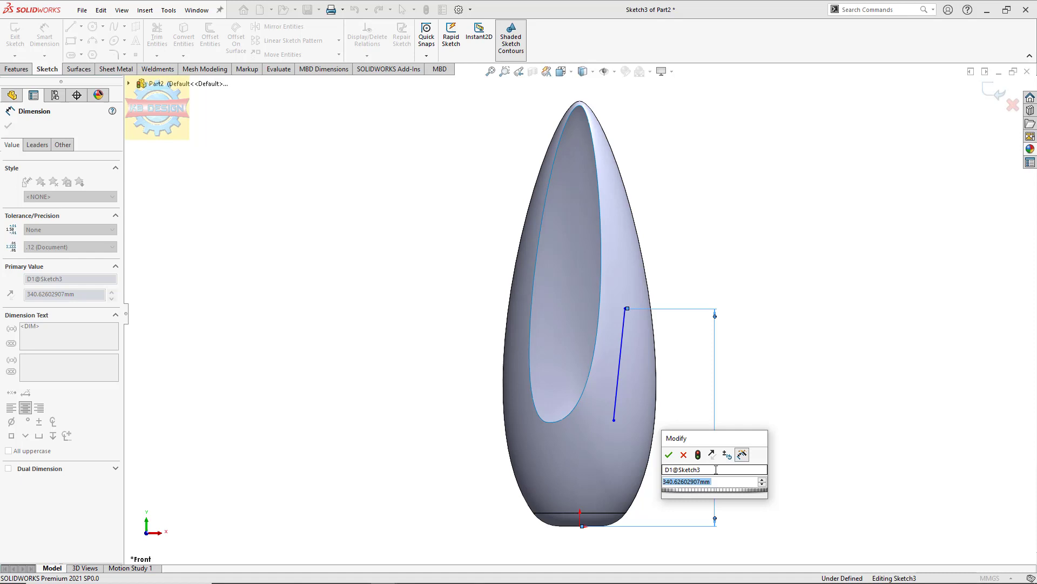
type("380")
key("Return")
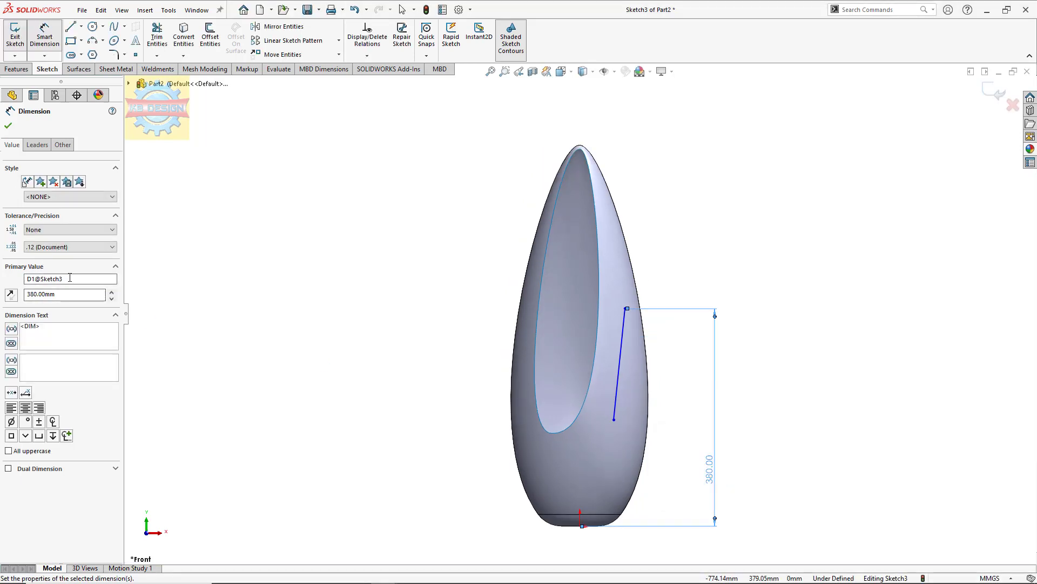
Add an 84.25 mm horizontal dimension to the lower endpoint, then delete it
left_click(614, 419)
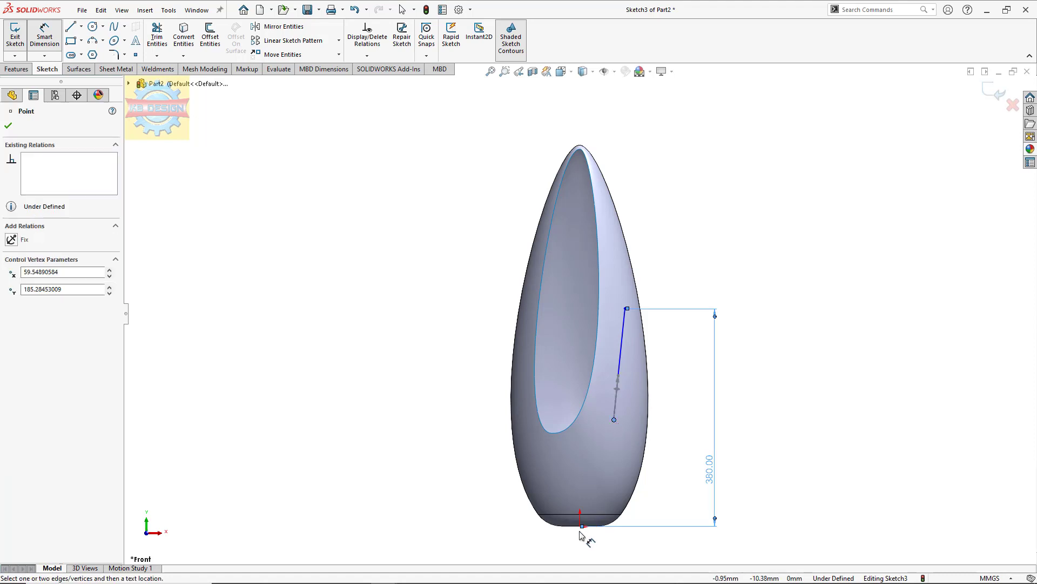
left_click(581, 529)
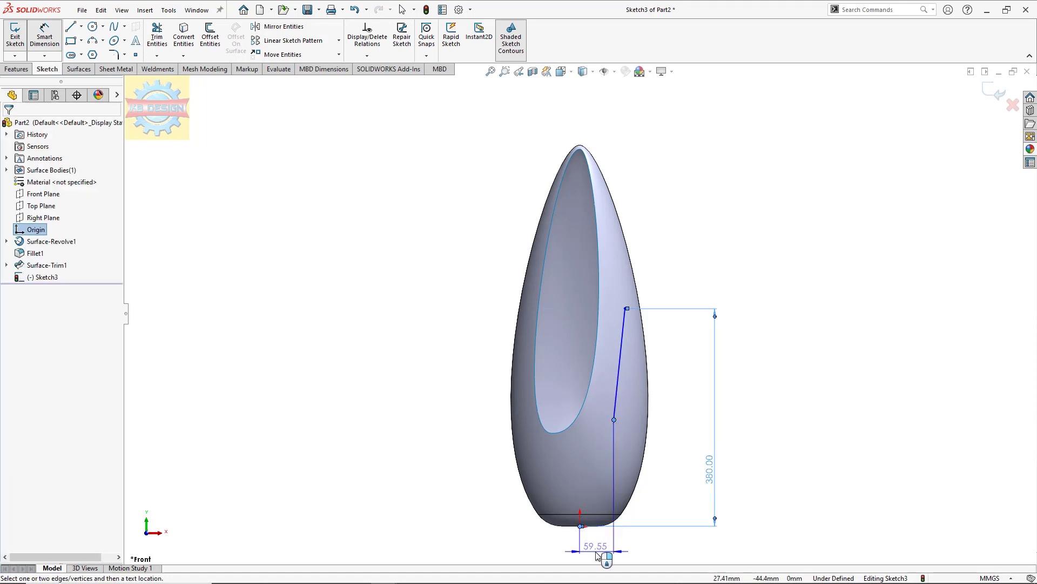
left_click(595, 551)
type("84.25")
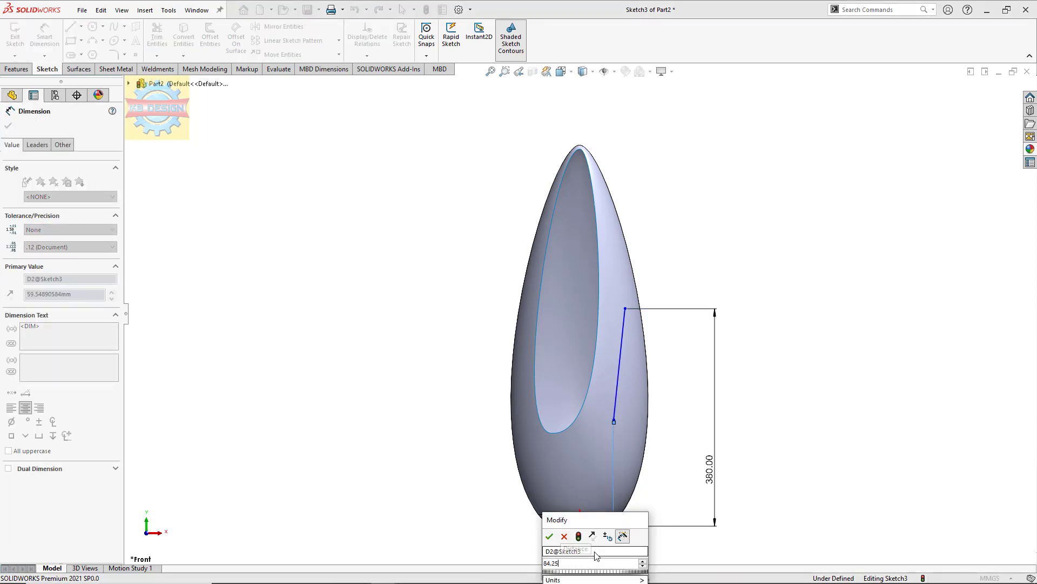
key("Return")
left_click(596, 556)
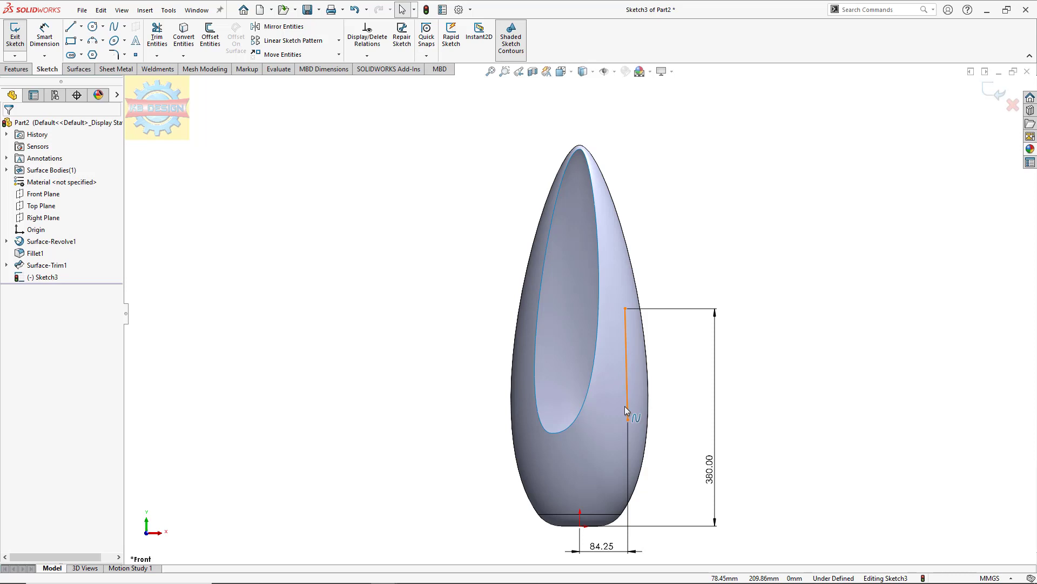
left_click(629, 433)
key("Delete")
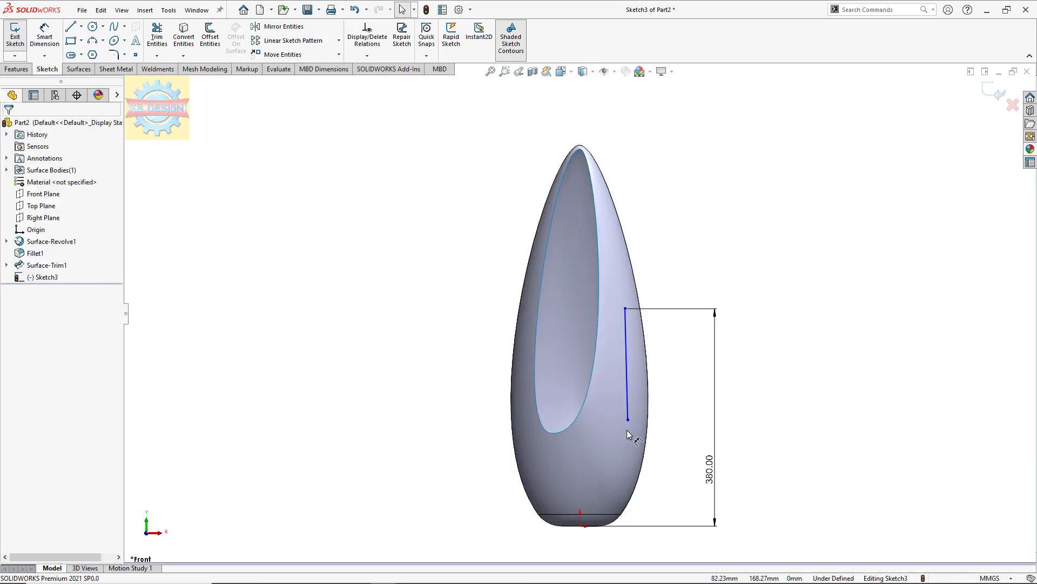
Reshape the first spline: bend it leftward, shift its lower end left, bow its middle
left_click(627, 351)
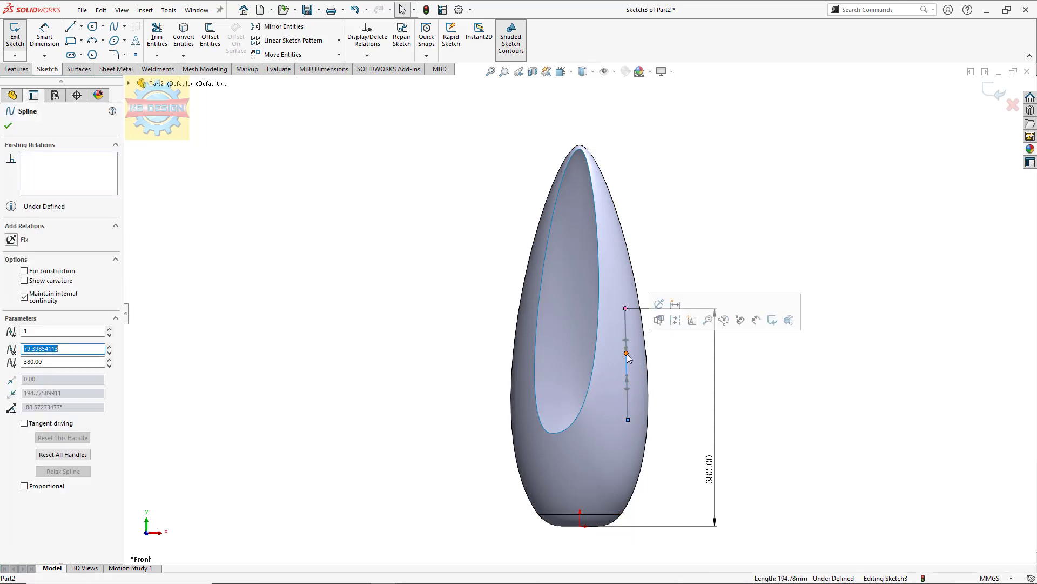
left_click_drag(627, 361, 592, 360)
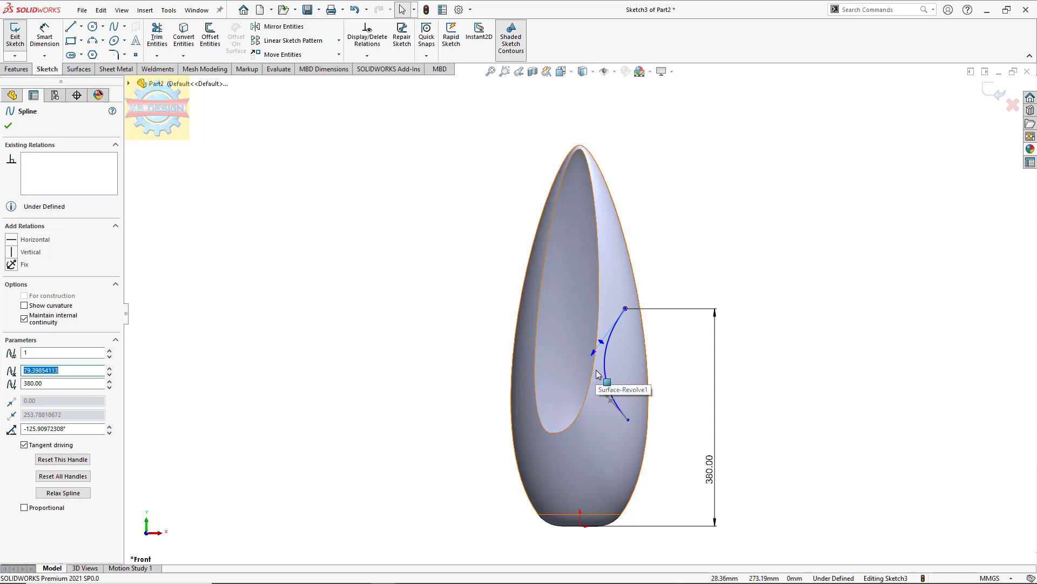
scroll(664, 419, "down", 2)
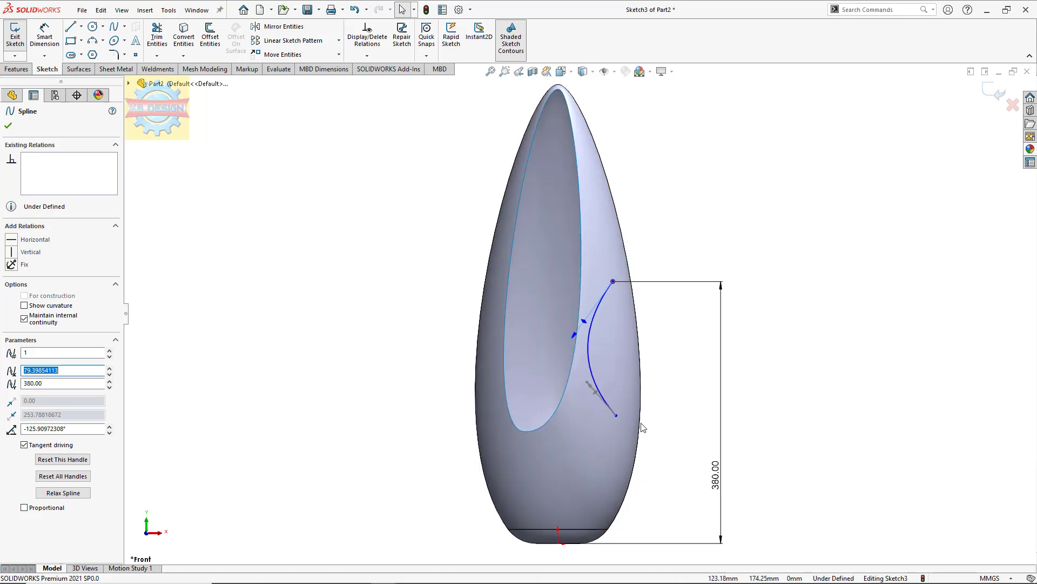
left_click(616, 416)
left_click_drag(615, 416, 602, 417)
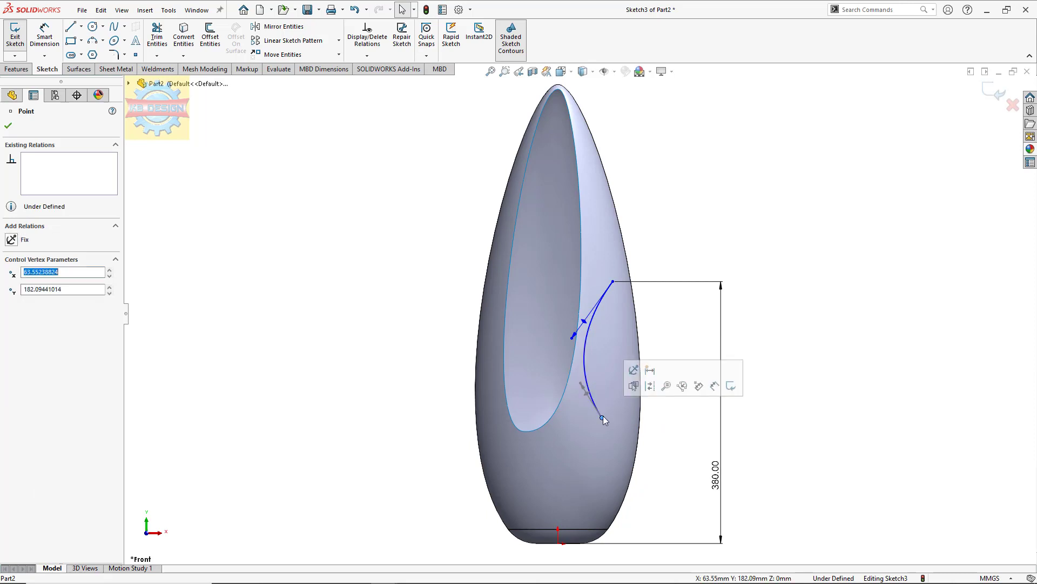
left_click(587, 354)
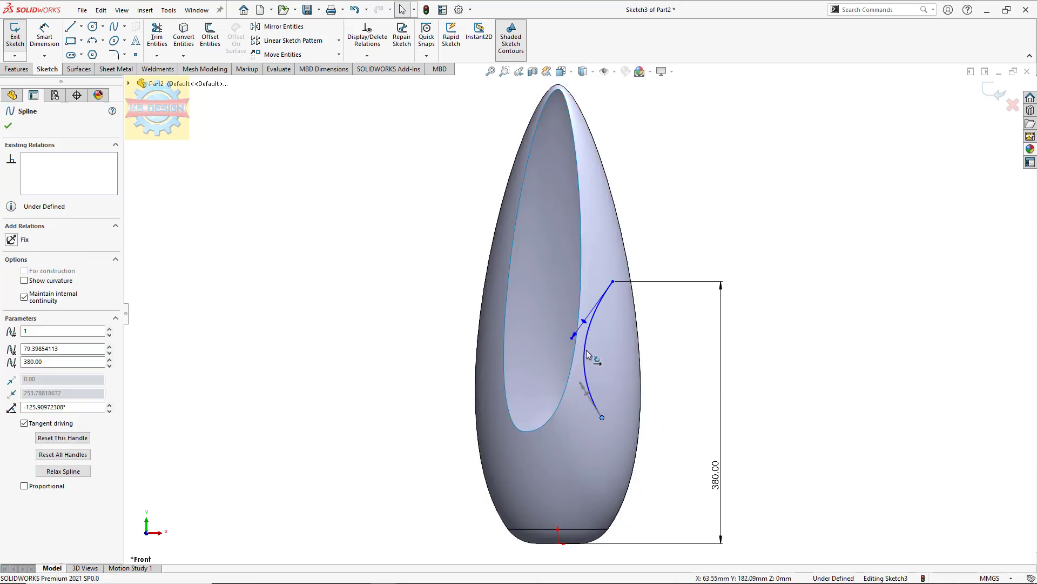
left_click_drag(588, 354, 591, 348)
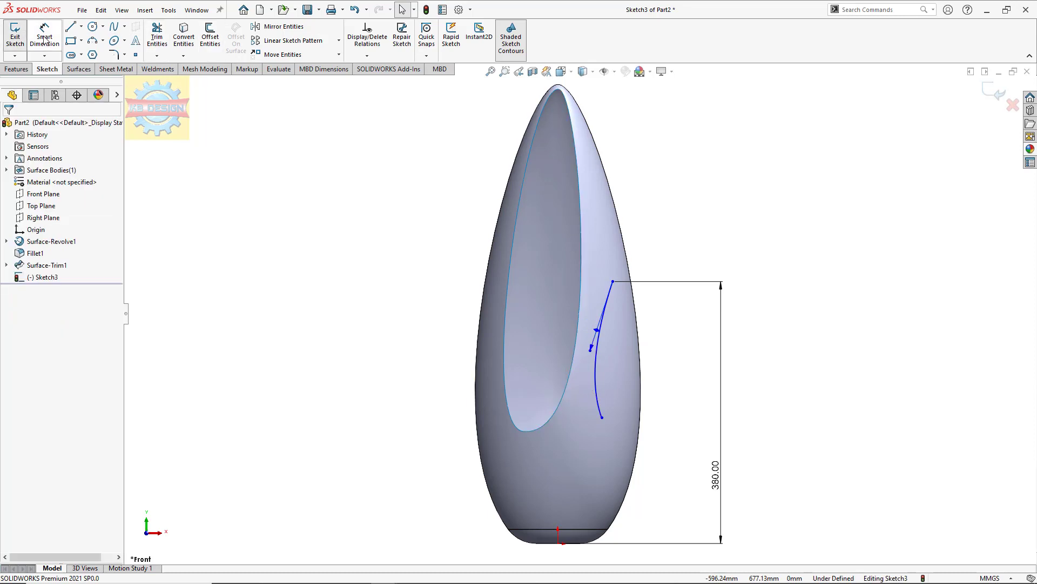
Draw a second spline between the curve's top and bottom points, bulging it right
left_click(113, 27)
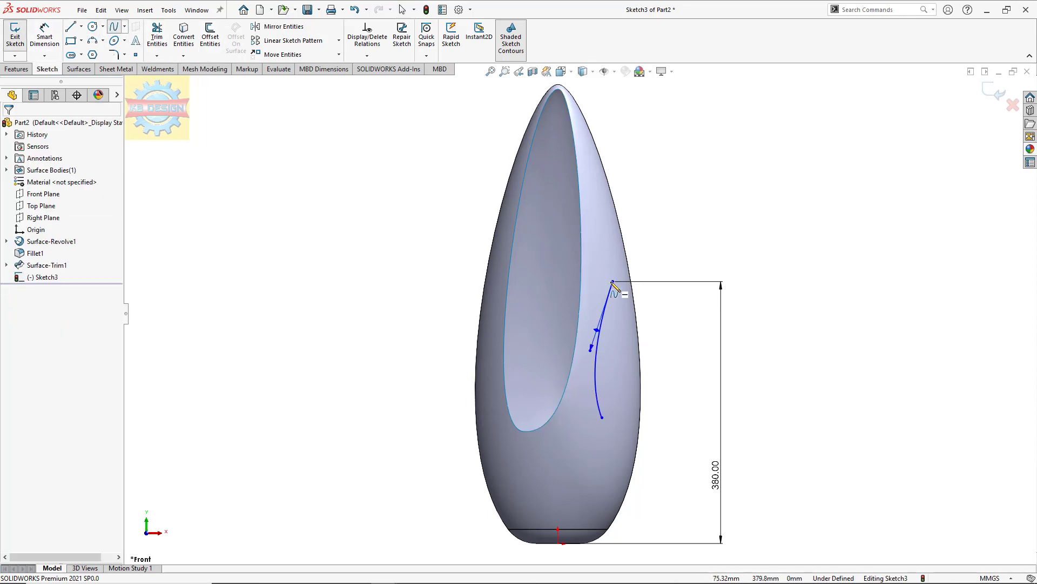
left_click(612, 282)
double_click(602, 418)
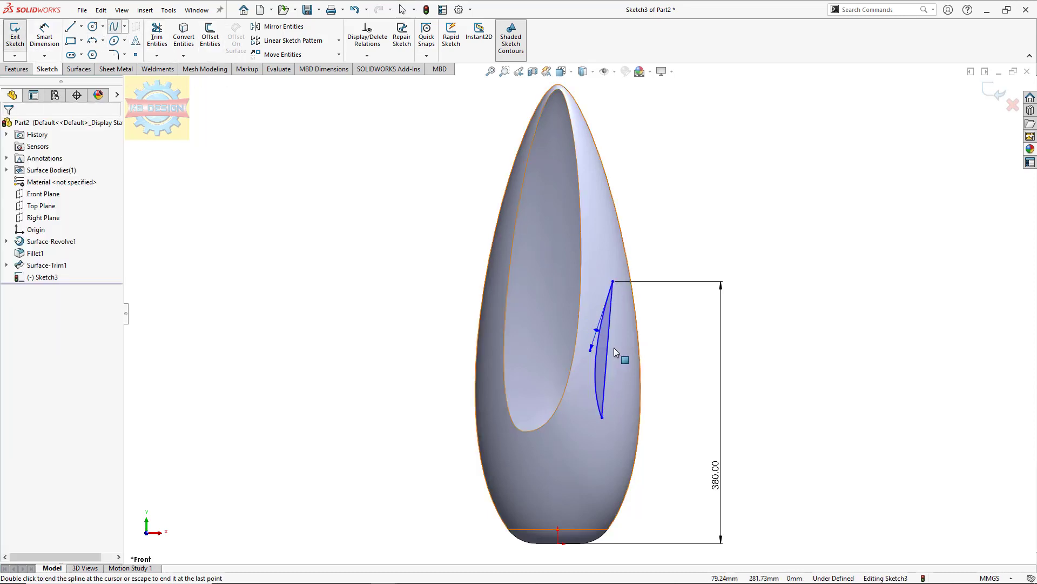
key("Escape")
left_click(608, 339)
left_click_drag(608, 336, 621, 356)
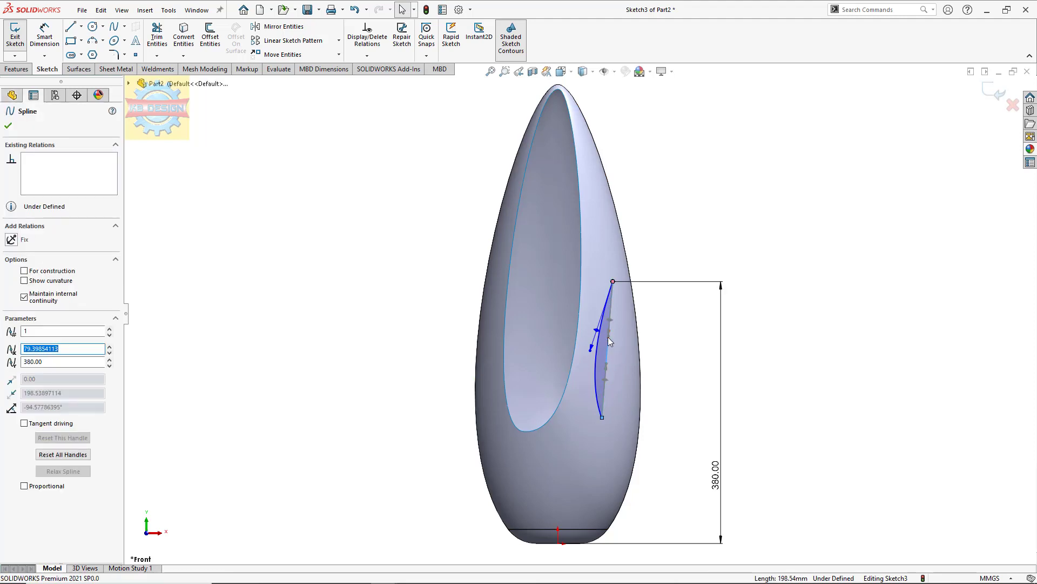
key("Escape")
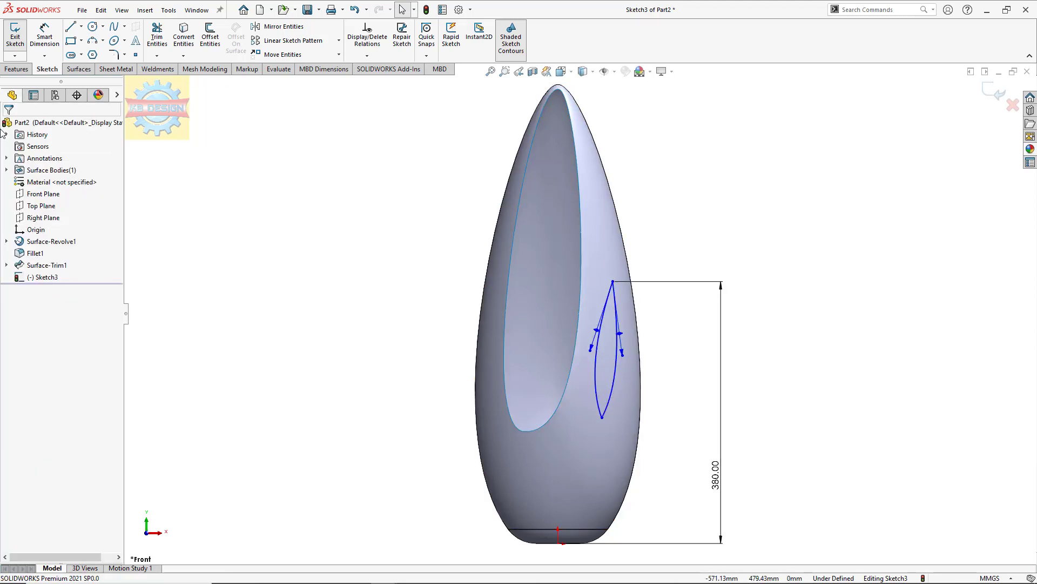
left_click(44, 37)
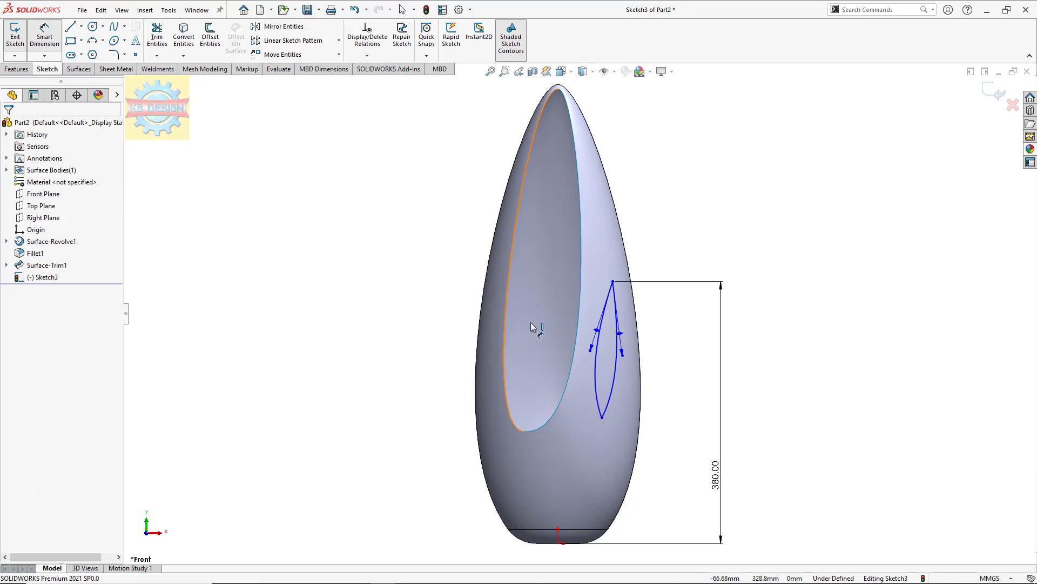
Dimension the teardrop's bottom point 200 mm above the origin
left_click(603, 419)
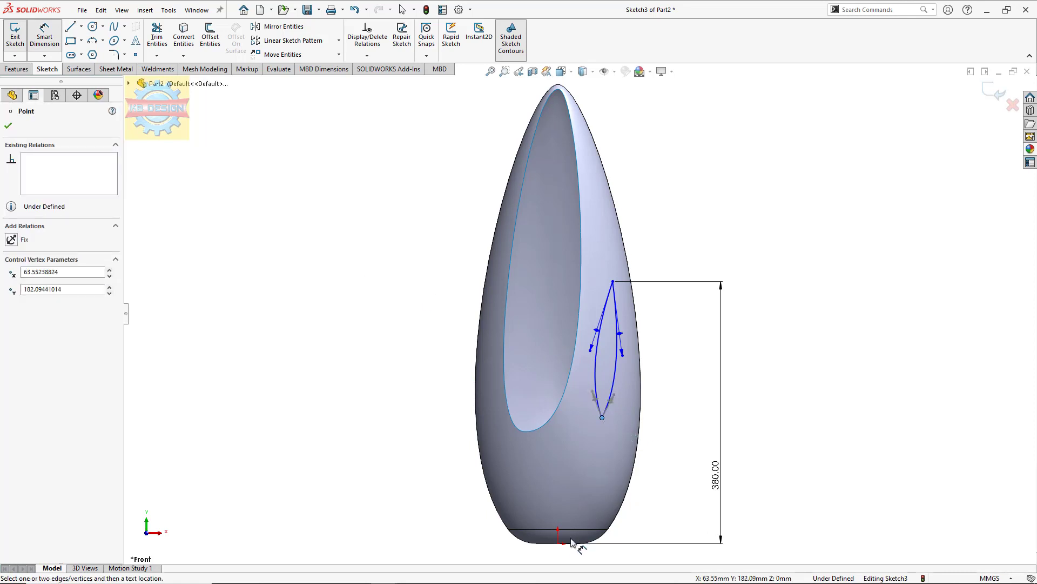
left_click(558, 544)
left_click(666, 489)
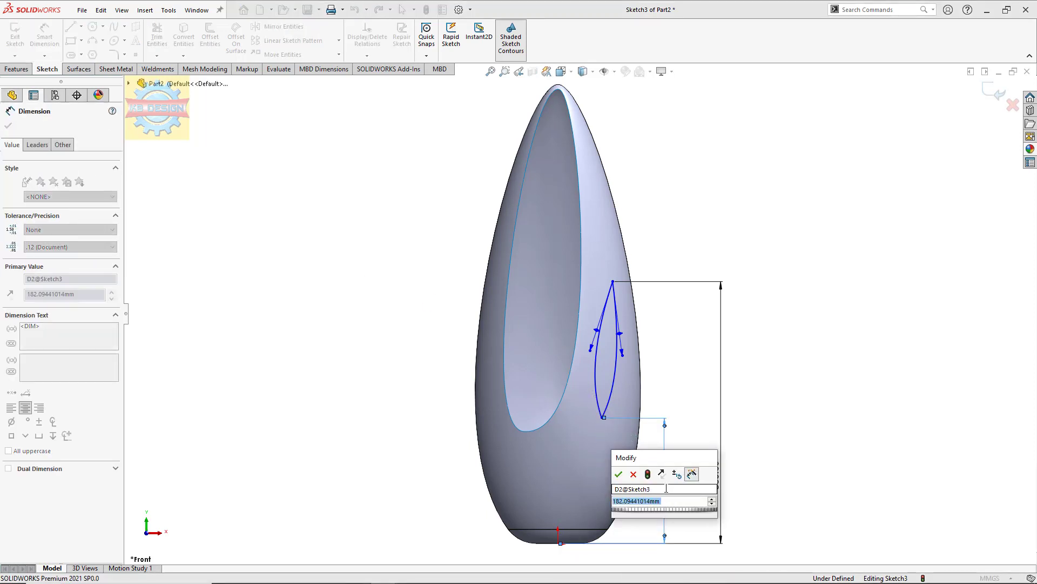
type("200")
key("Return")
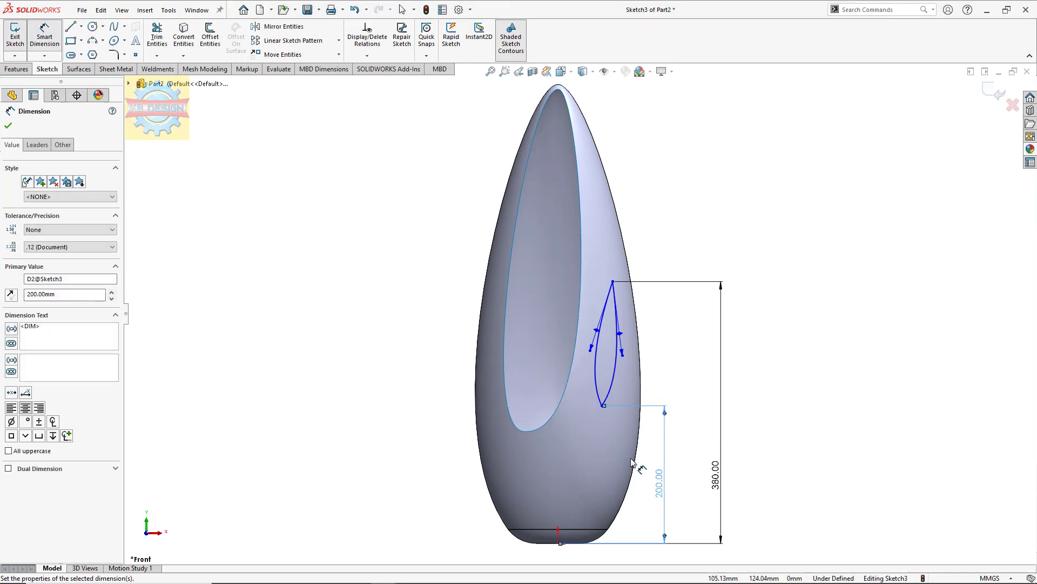
key("Escape")
Swing the bottom tangent and make the two bottom tangent handles collinear
left_click(595, 389)
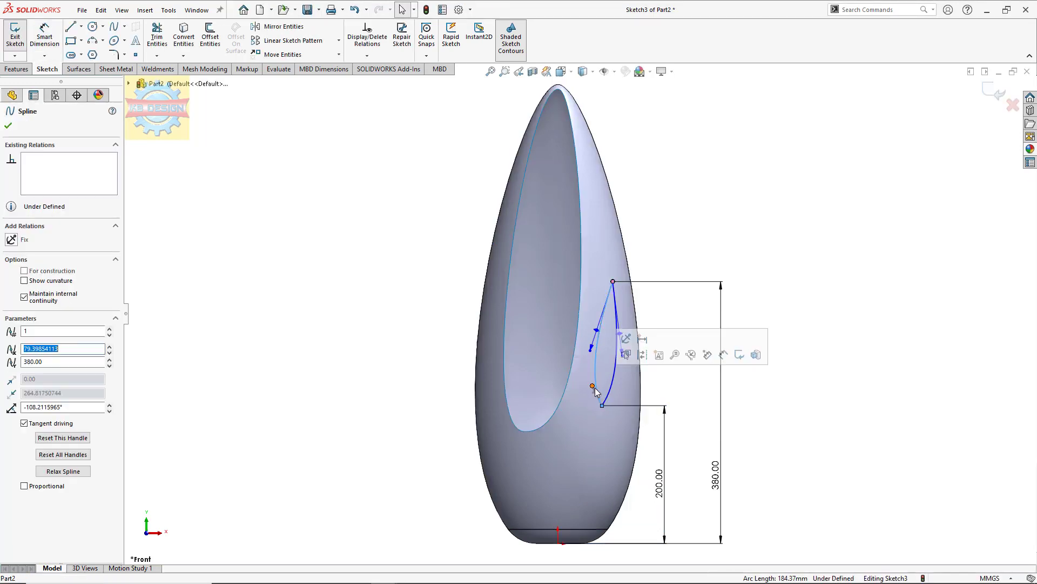
mouse_move(593, 388)
left_mouse_down()
mouse_move(587, 399)
mouse_move(618, 407)
left_mouse_up()
left_click(611, 400)
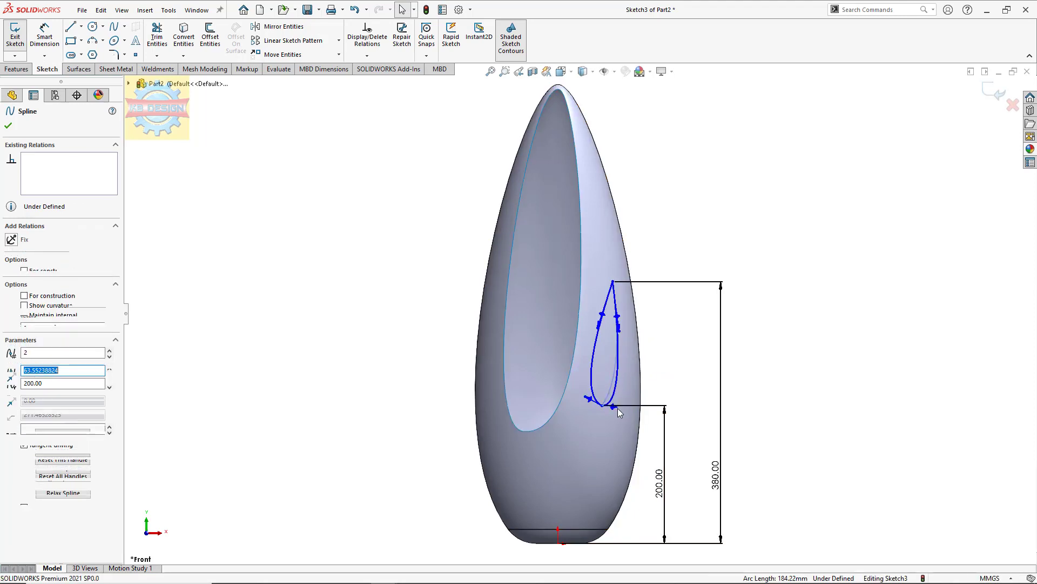
key("Escape")
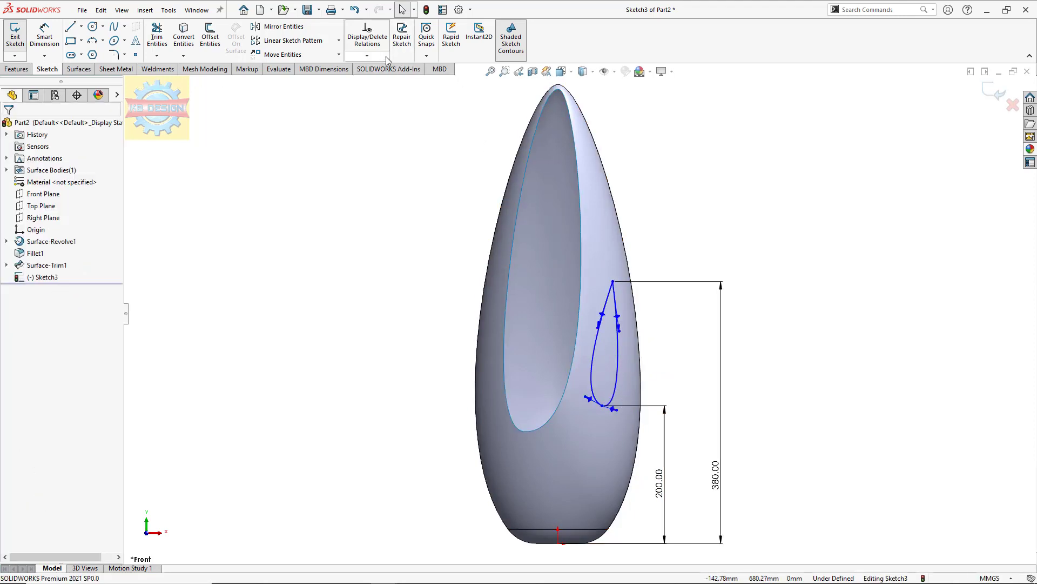
left_click(367, 55)
left_click(379, 81)
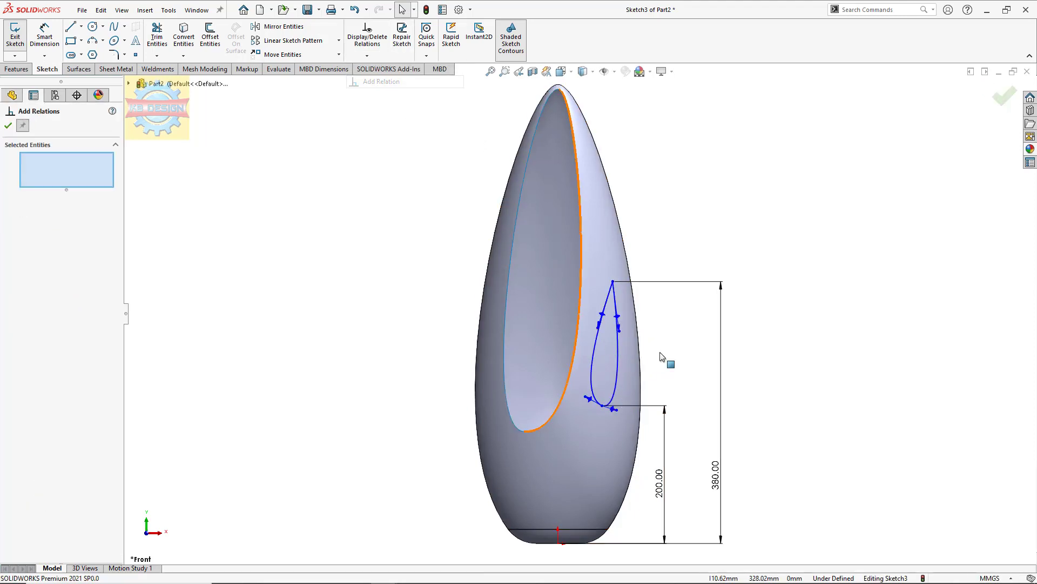
left_click(615, 409)
left_click(588, 398)
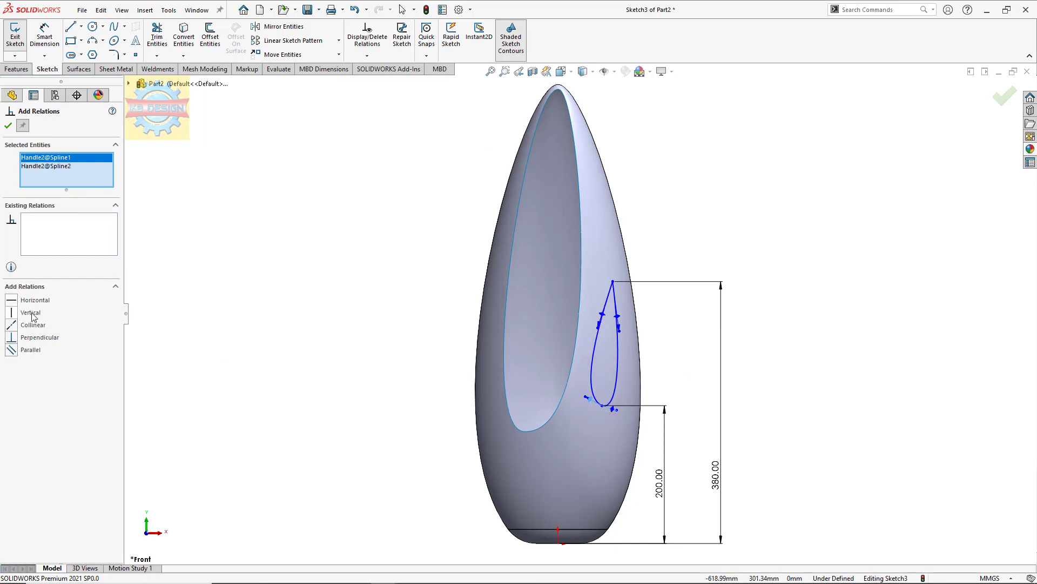
left_click(19, 326)
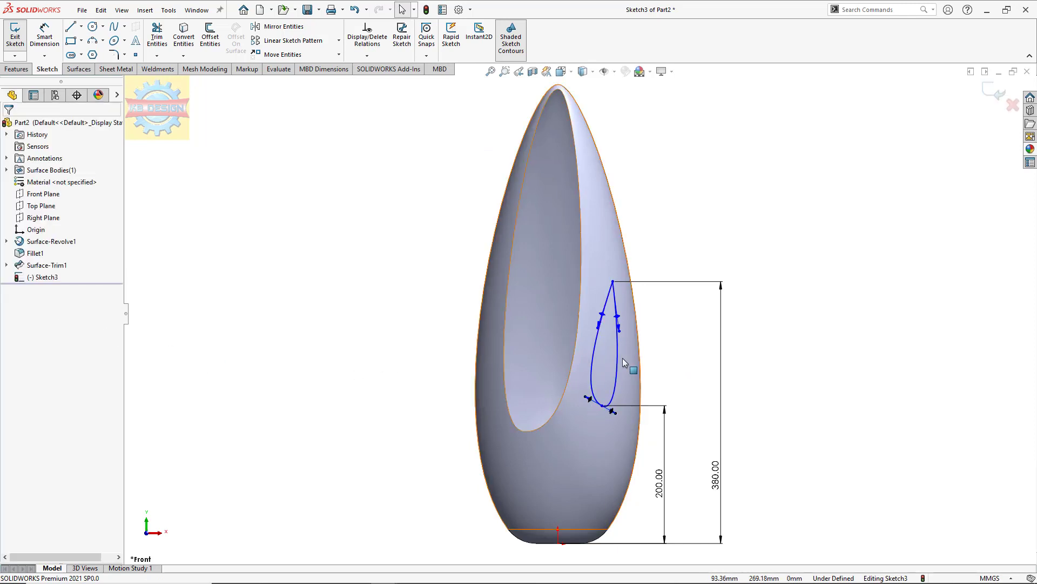
Pull the right curve's tangent handle to bulge it further outward
left_click(596, 331)
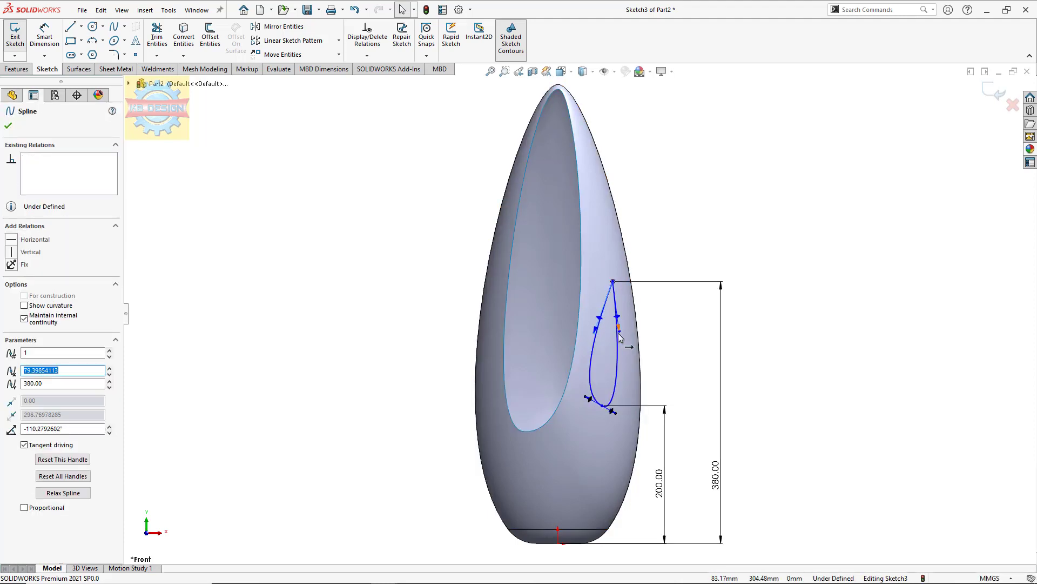
left_click_drag(618, 328, 625, 338)
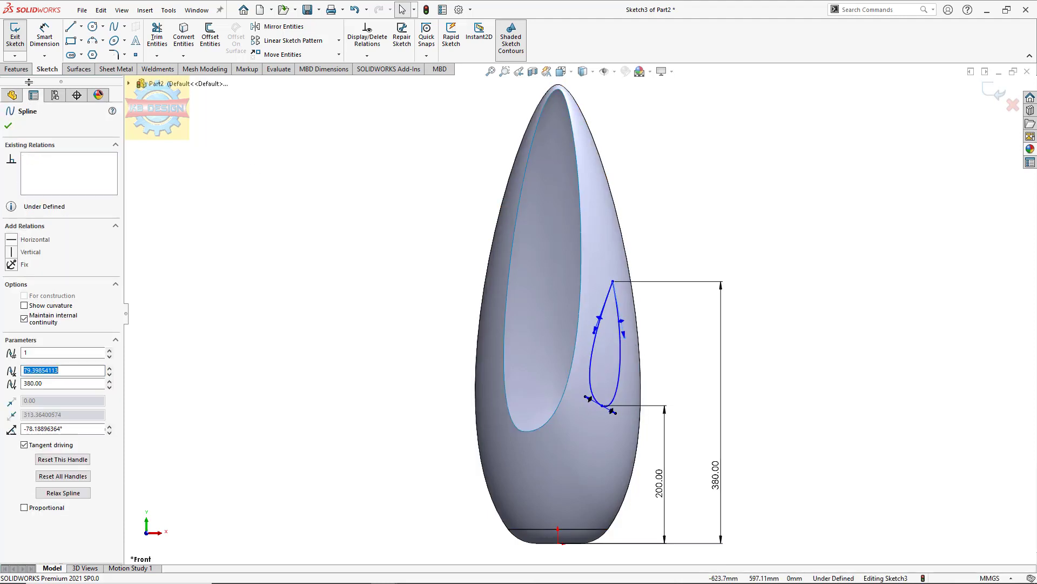
left_click(79, 69)
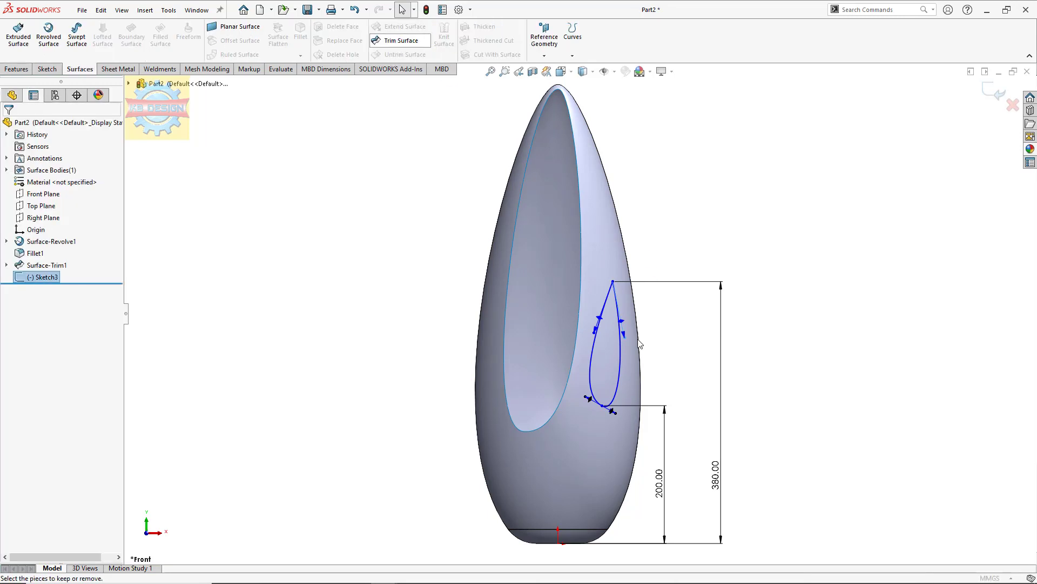
Trim the teardrop face out of the vase wall using Sketch3
left_click(605, 351)
left_click(8, 126)
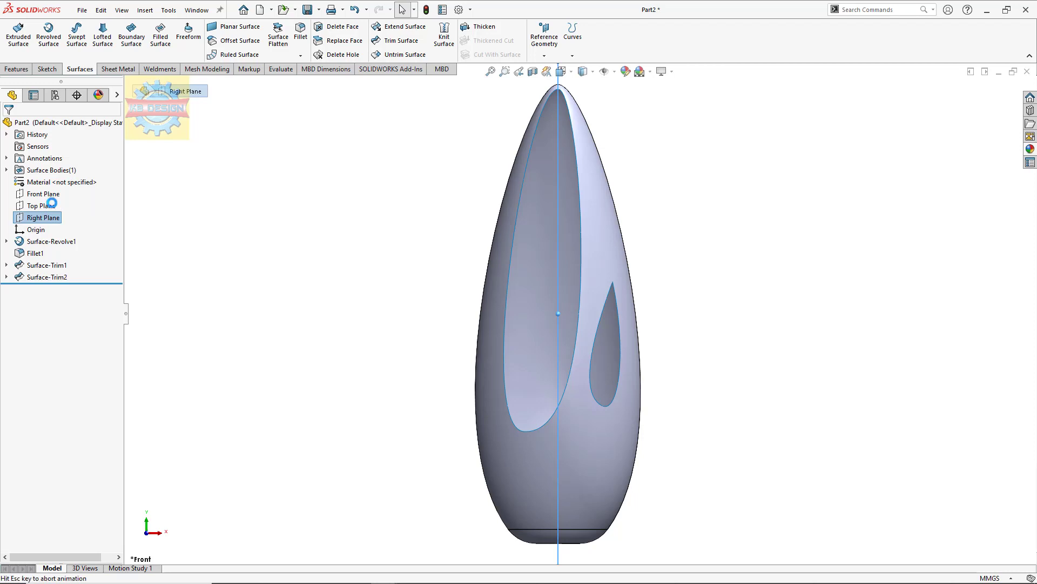
left_click(55, 201)
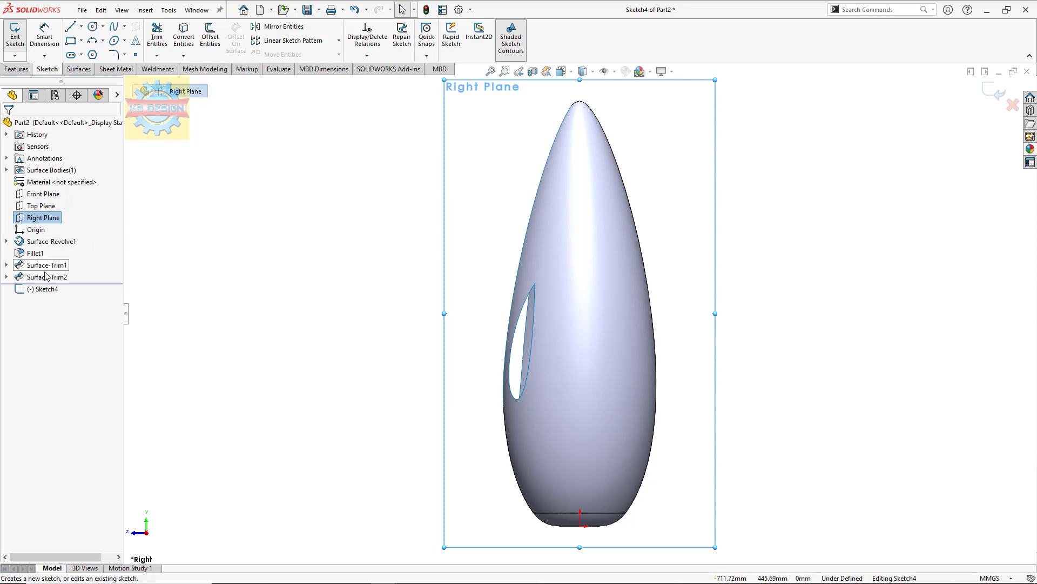
left_click(15, 37)
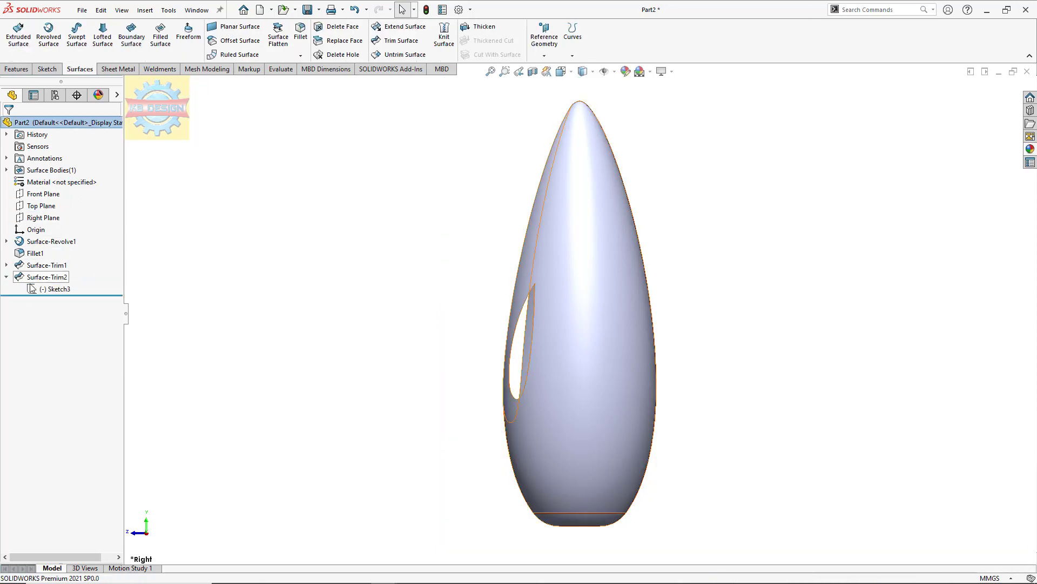
Edit Sketch3 to make the bottom tangent handles collinear and rebuild the hole
left_click(32, 289)
left_click(37, 259)
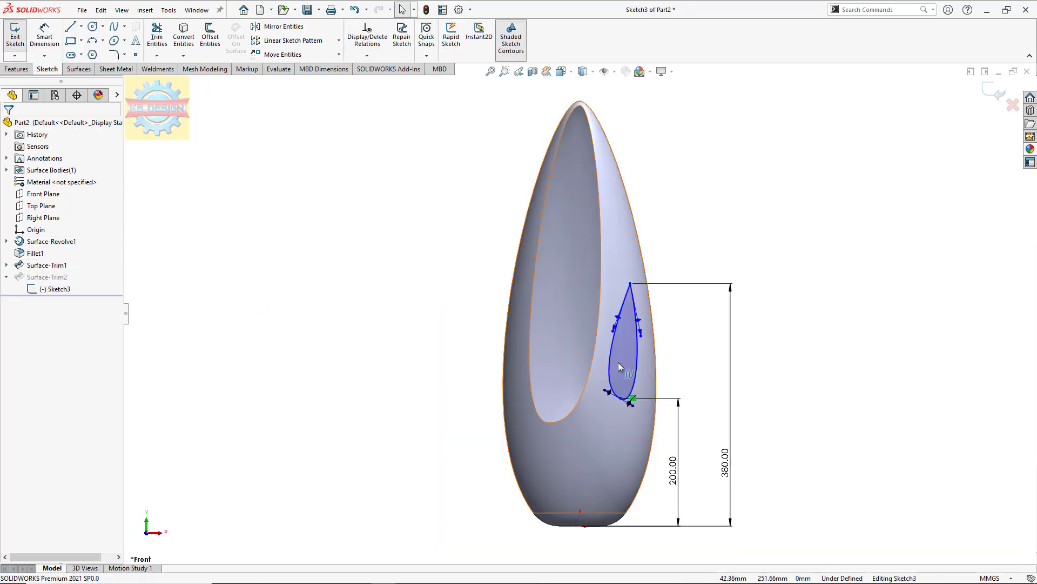
left_click(641, 336)
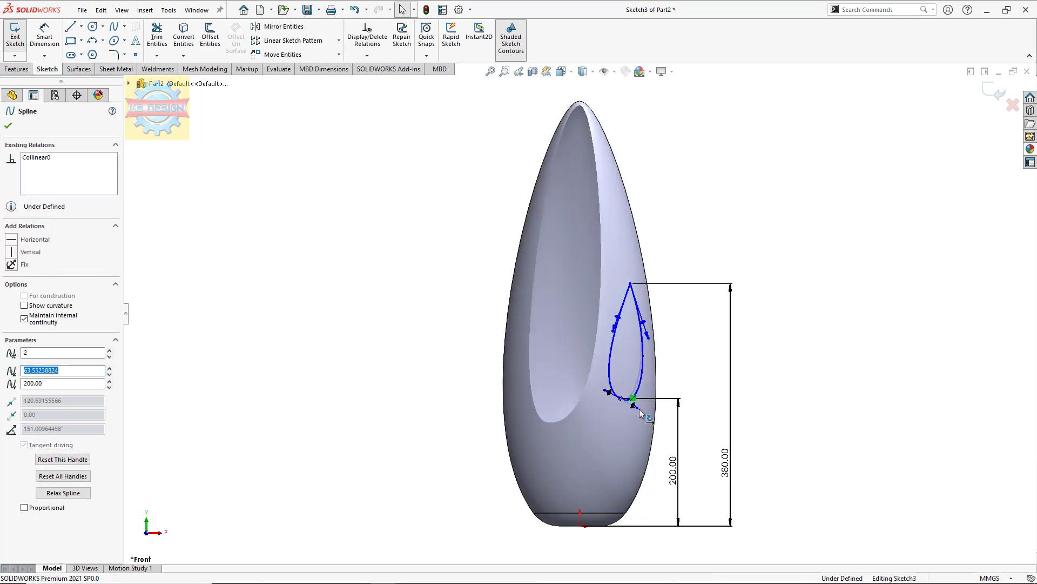
left_click(640, 408)
left_click(15, 33)
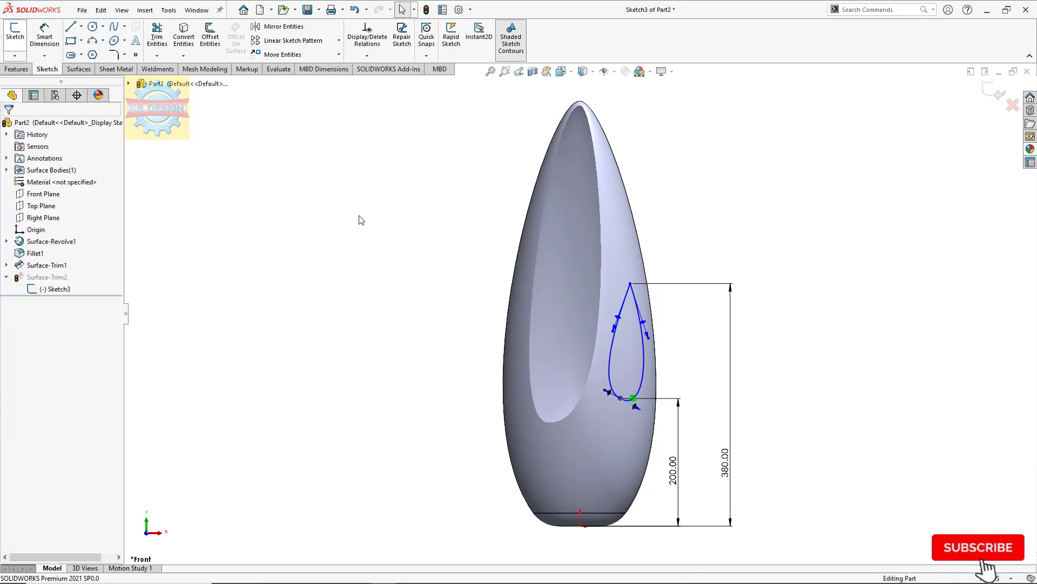
Switch to the Right view and select the Right Plane
key("space")
left_click(479, 305)
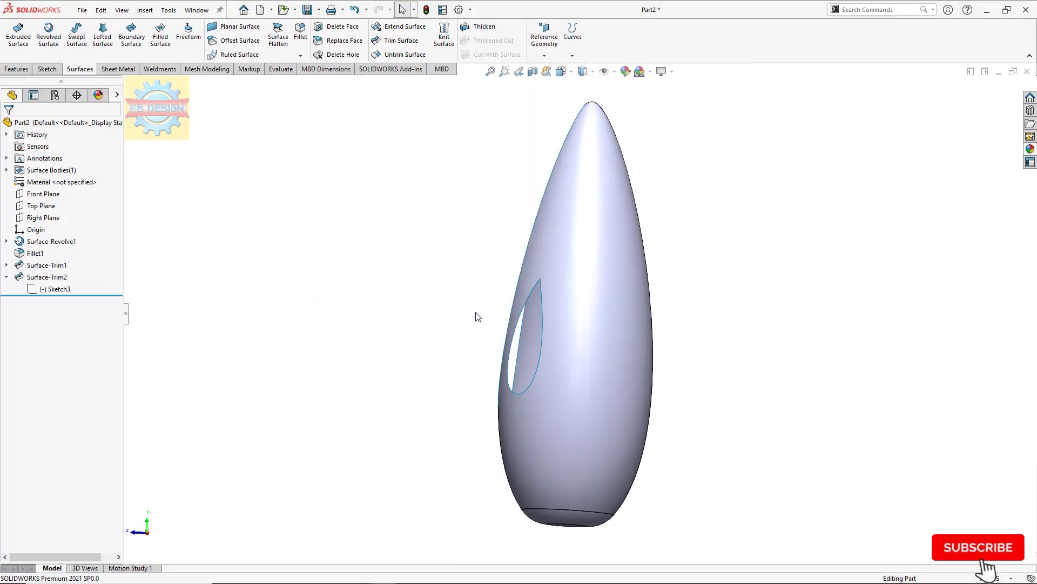
left_click(46, 215)
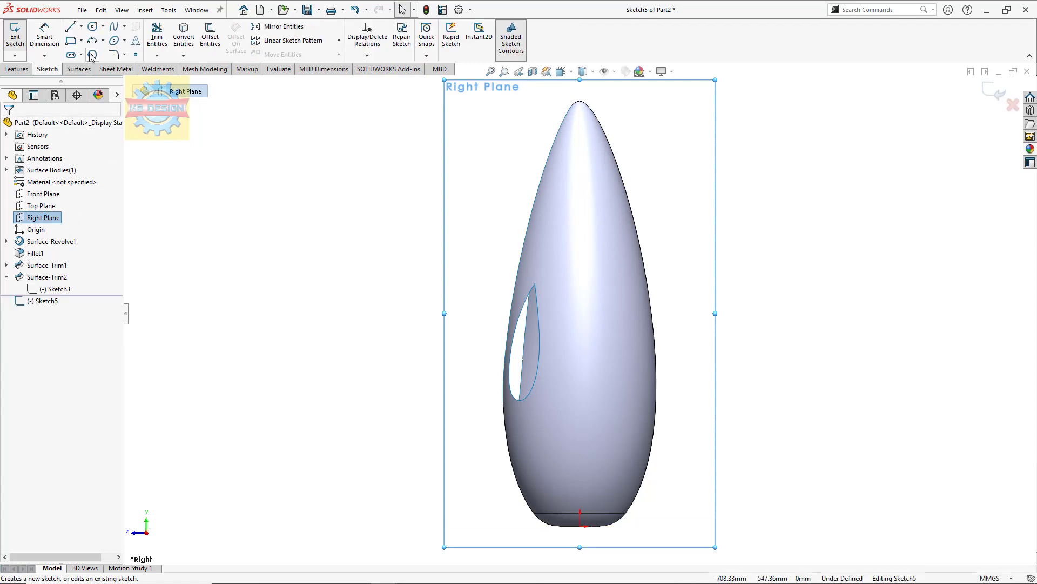
Draw a vertical spline on the centre line and bend it into a gentle curve
left_click(112, 27)
left_click(580, 263)
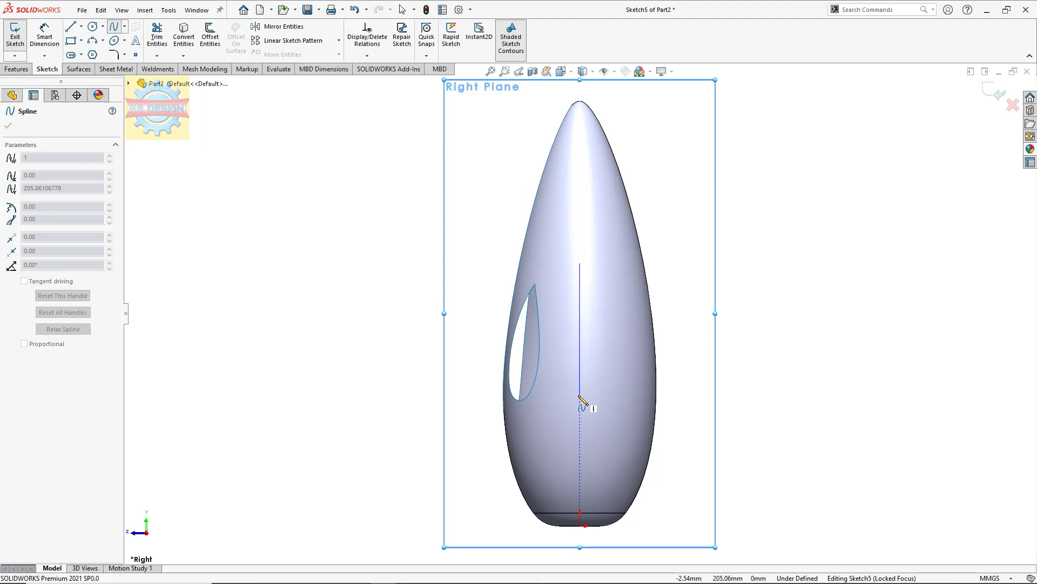
double_click(580, 394)
key("Escape")
left_click(581, 368)
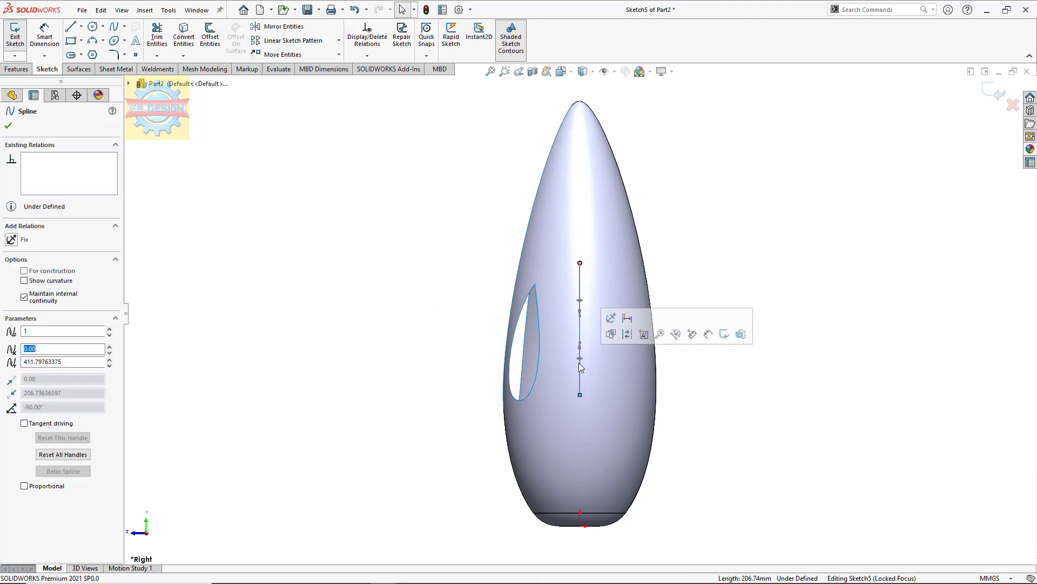
left_click_drag(581, 346, 564, 355)
key("Escape")
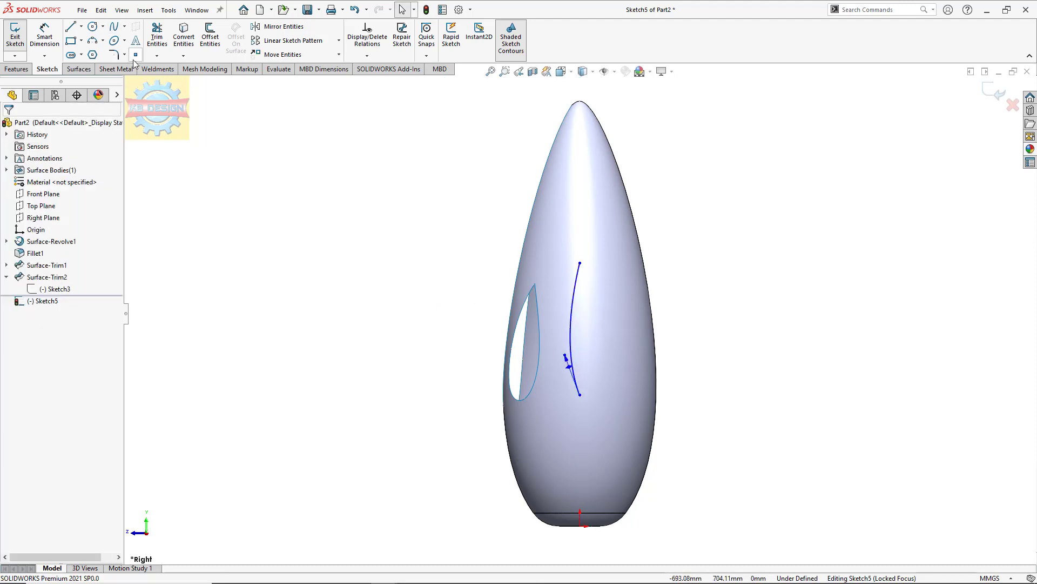
Dimension the spline's top endpoint 268.5 mm above the origin
left_click(55, 37)
left_click(579, 525)
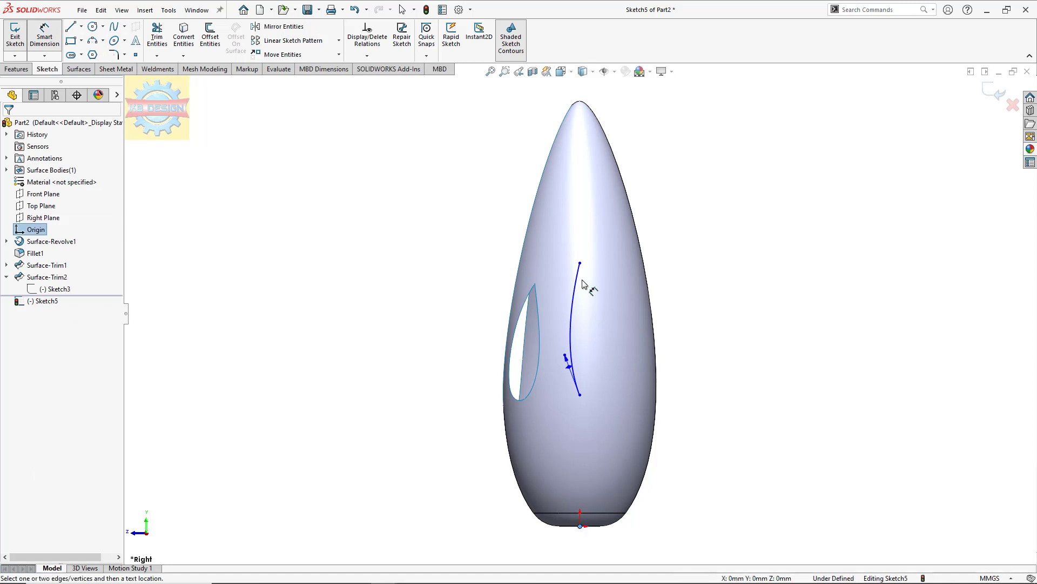
left_click(580, 263)
left_click(447, 301)
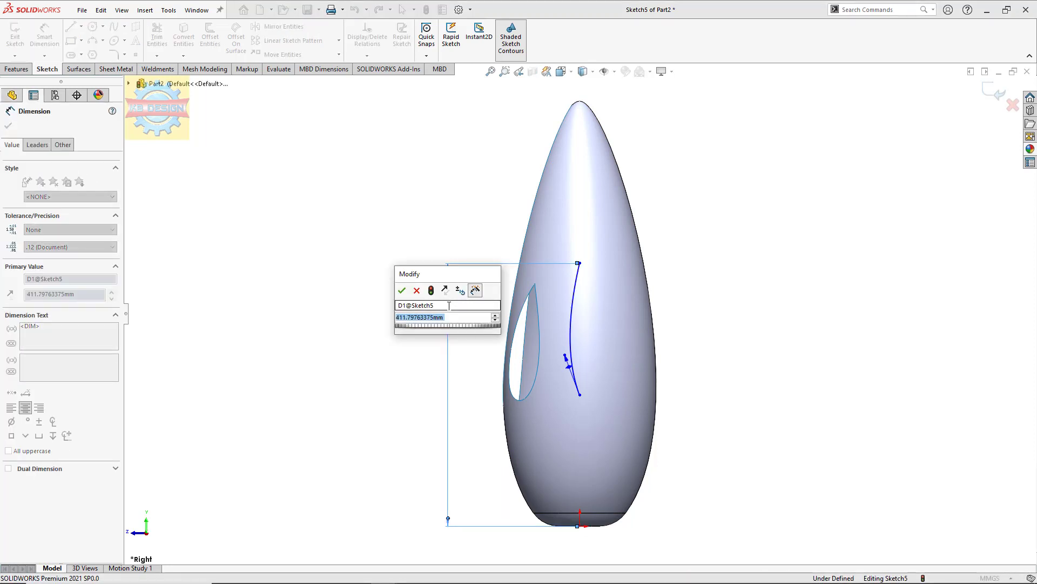
type("268.5")
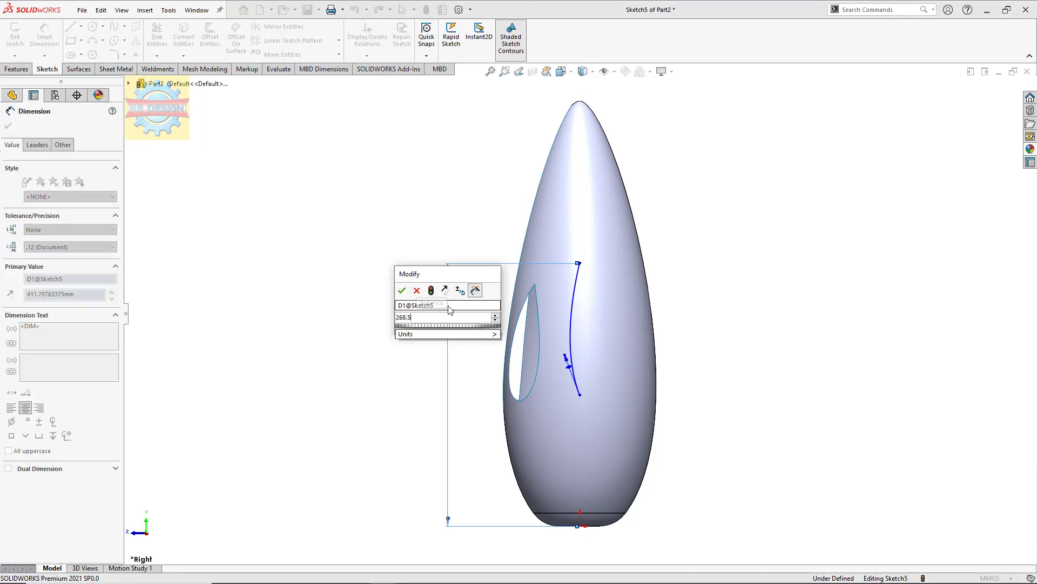
key("Return")
Dimension the spline's bottom endpoint 162.50 mm above the origin
left_click(580, 395)
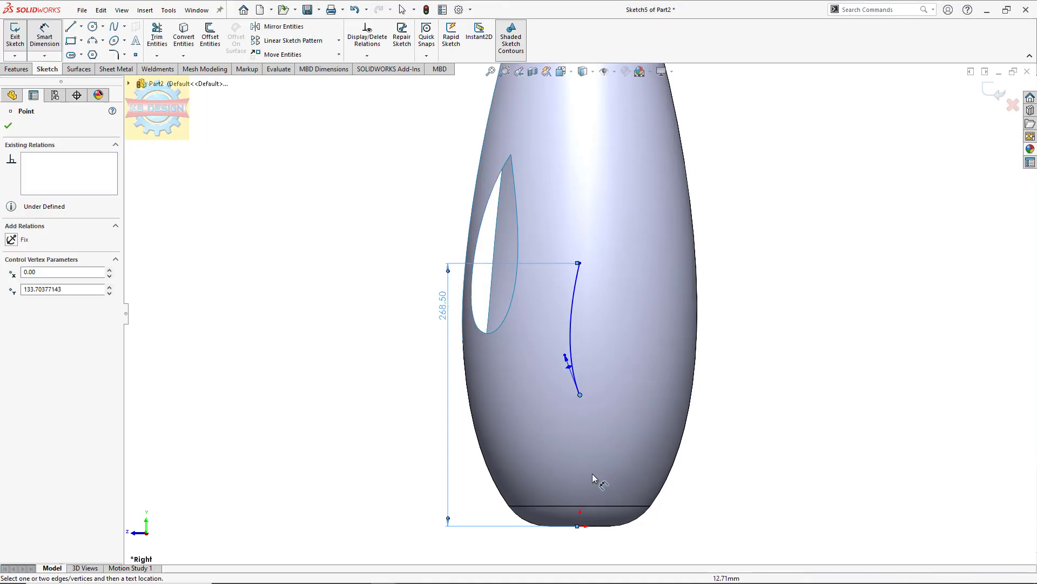
left_click(579, 525)
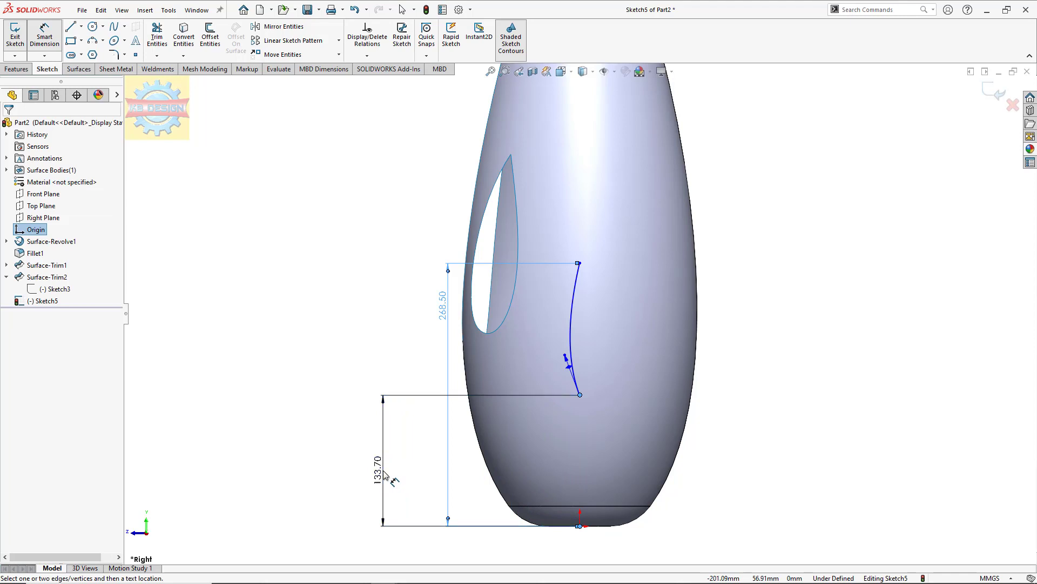
left_click(385, 475)
key("Return")
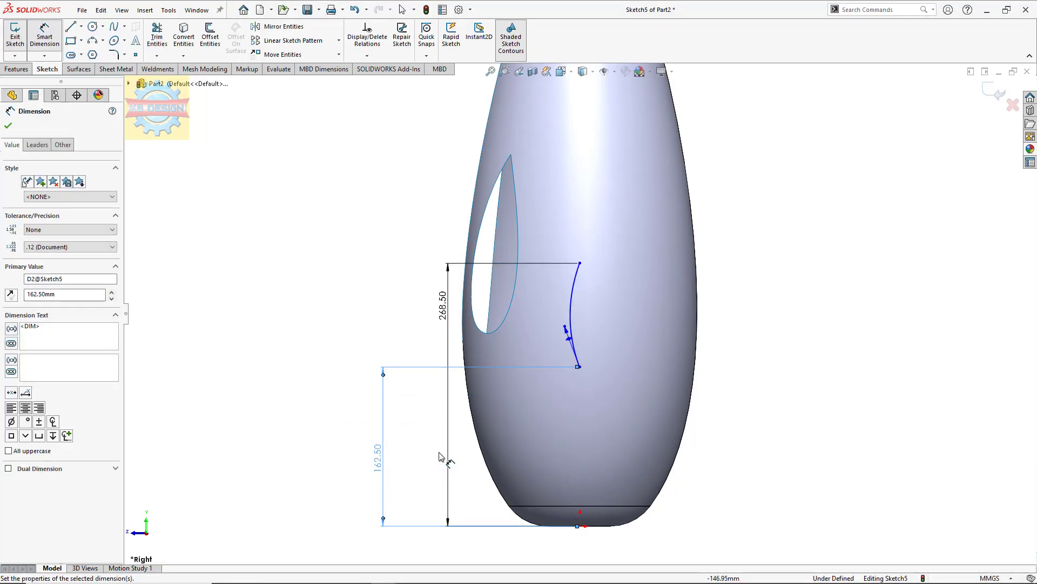
scroll(591, 361, "down", 2)
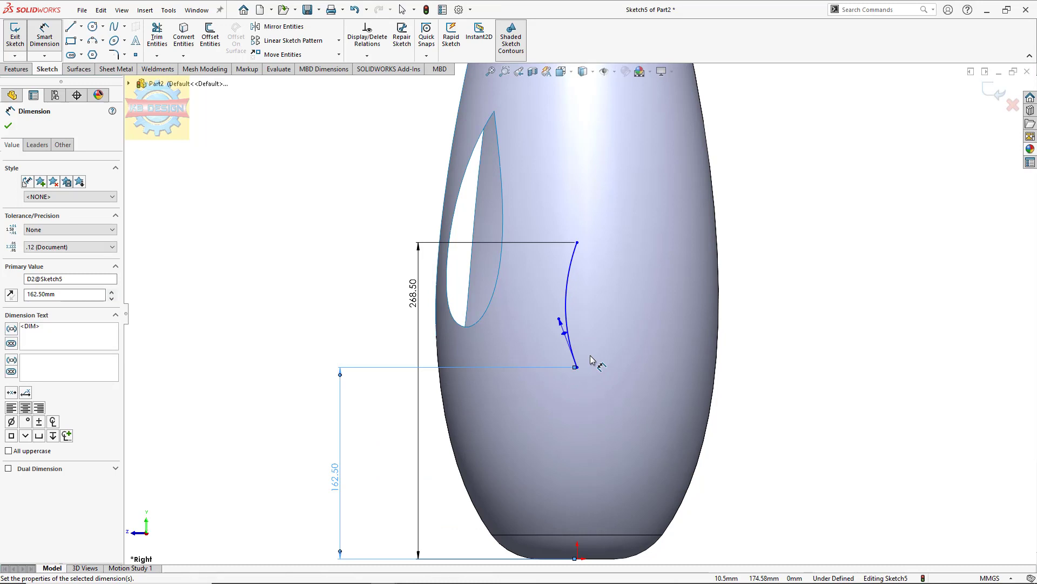
key("Escape")
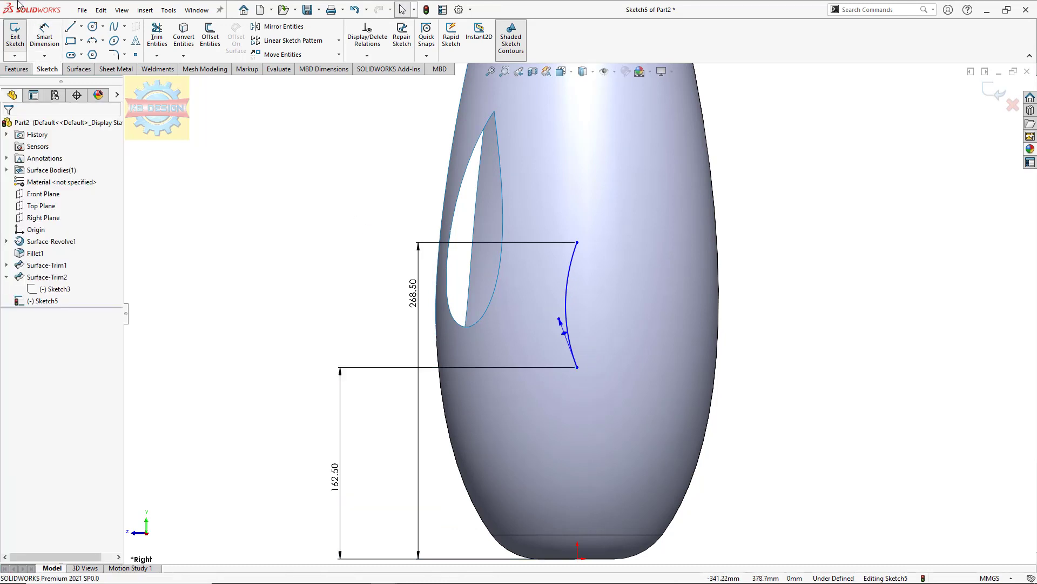
left_click(114, 26)
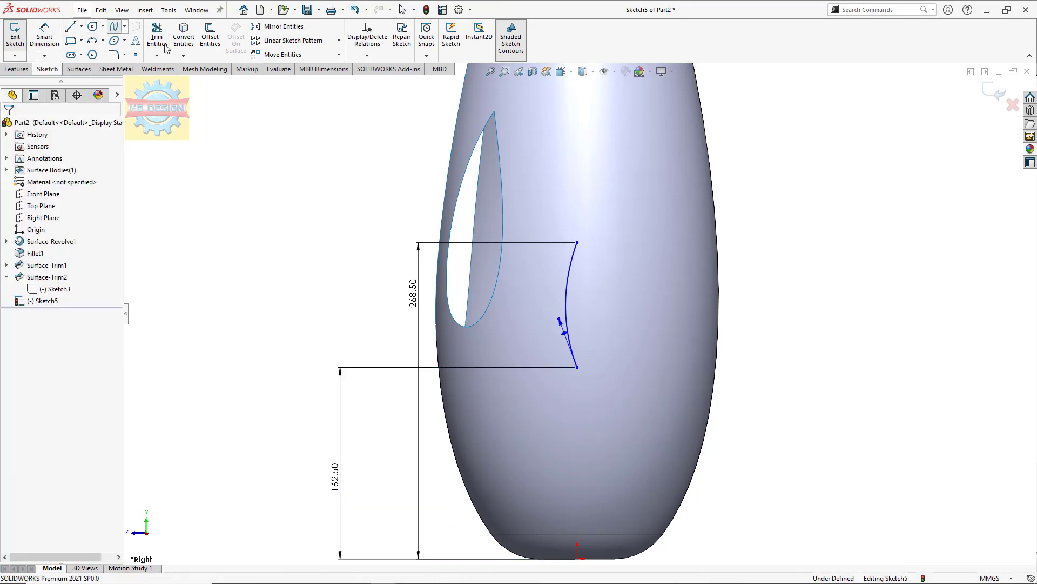
Draw a second spline between the top and bottom points and bow it out to the right
left_click(577, 243)
left_click(577, 366)
key("Escape")
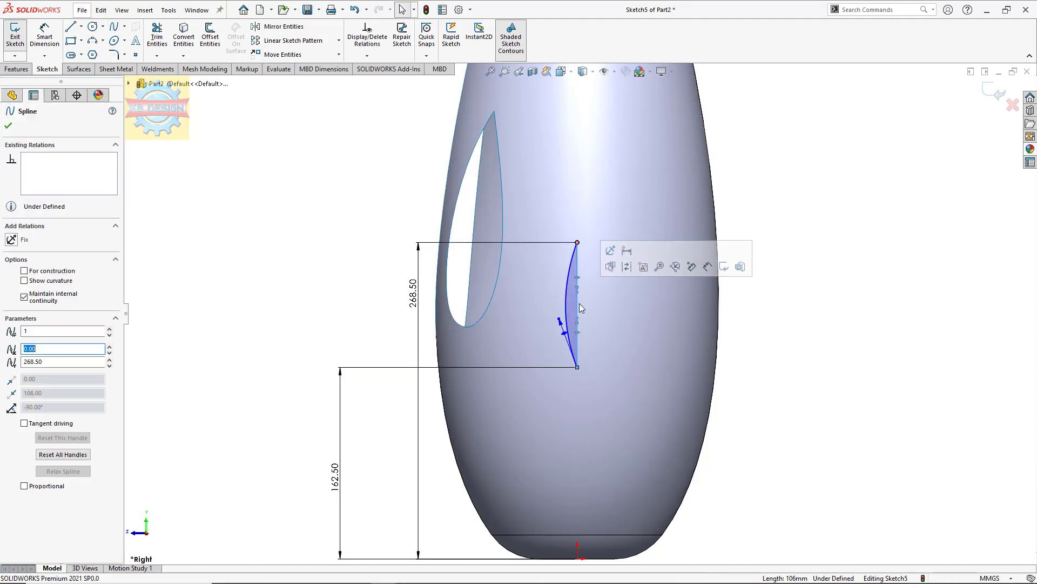
left_click_drag(579, 303, 614, 321)
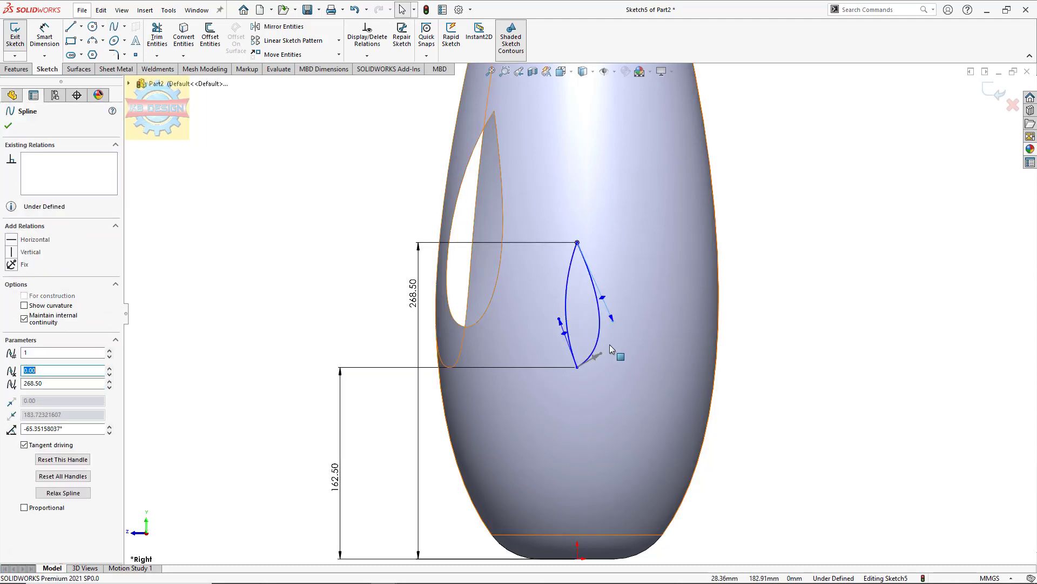
key("ctrl+z")
left_click(578, 325)
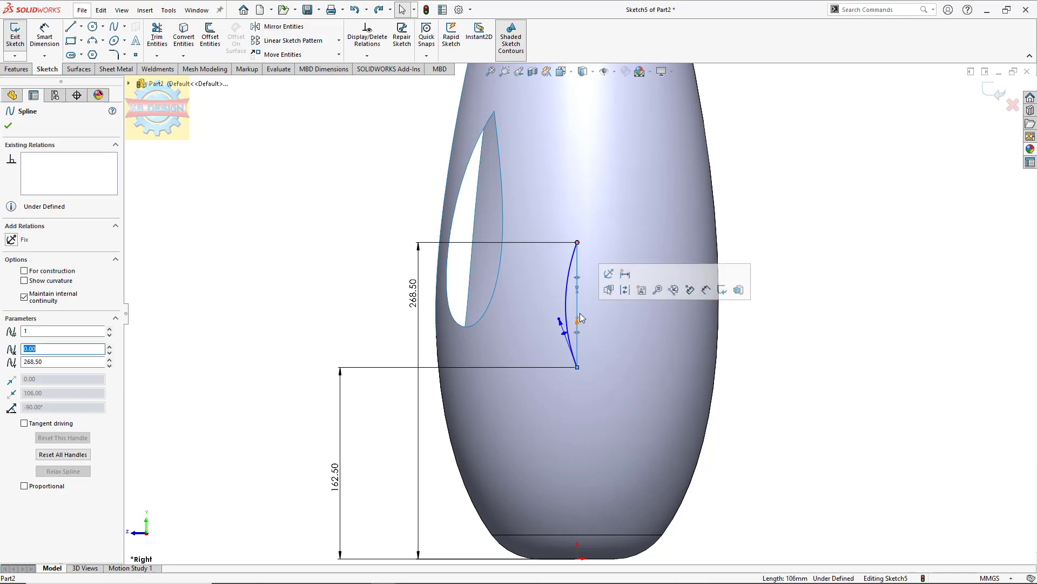
left_click_drag(577, 330, 616, 327)
key("Escape")
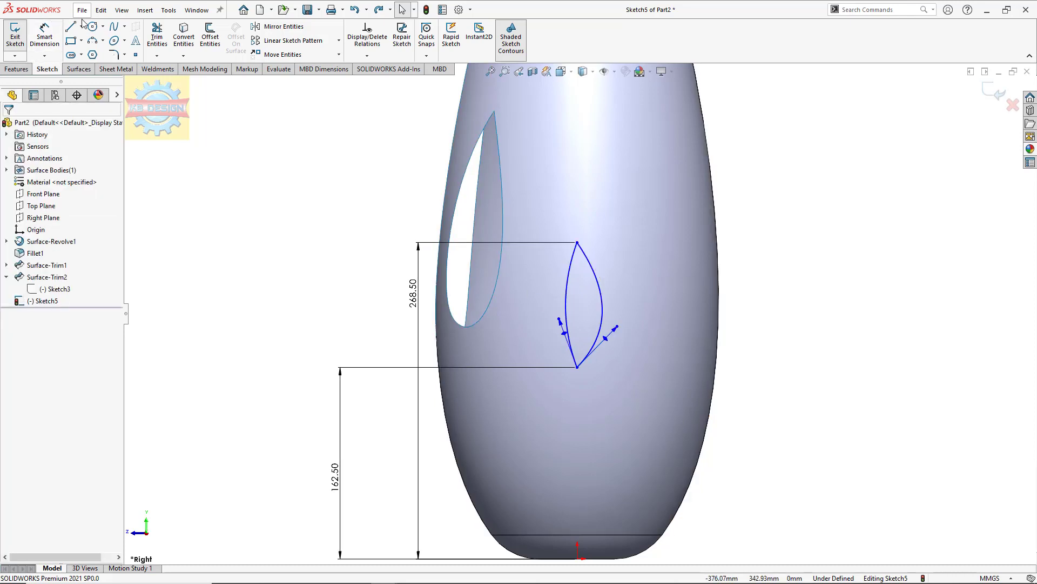
Draw a short horizontal construction centerline from the splines' bottom point
left_click(81, 27)
left_click(92, 46)
left_click(577, 366)
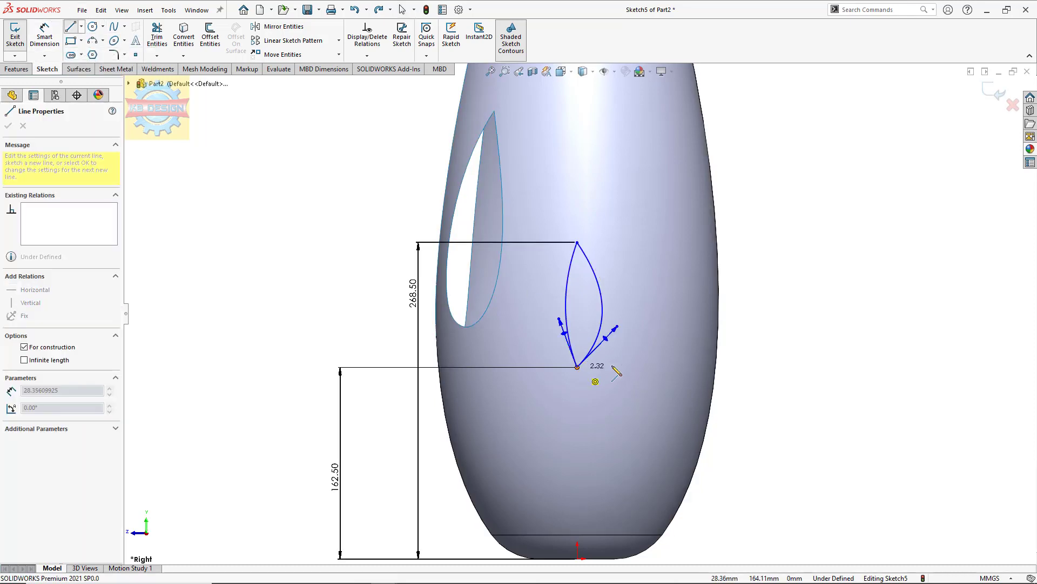
left_click(612, 367)
key("Escape")
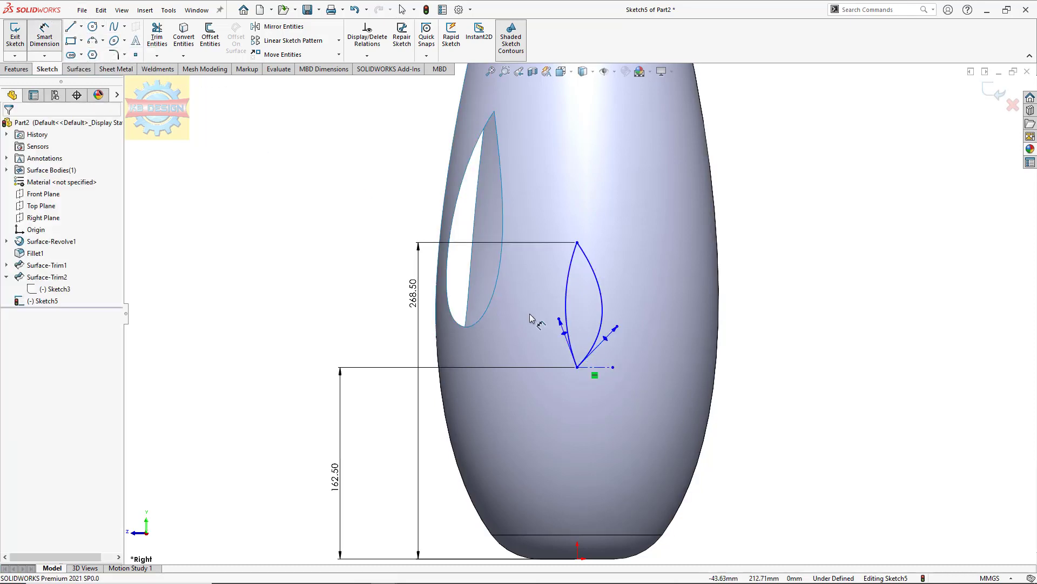
Dimension both spline tangent angles against the centerline, keeping 37.8° on the right
left_click(594, 367)
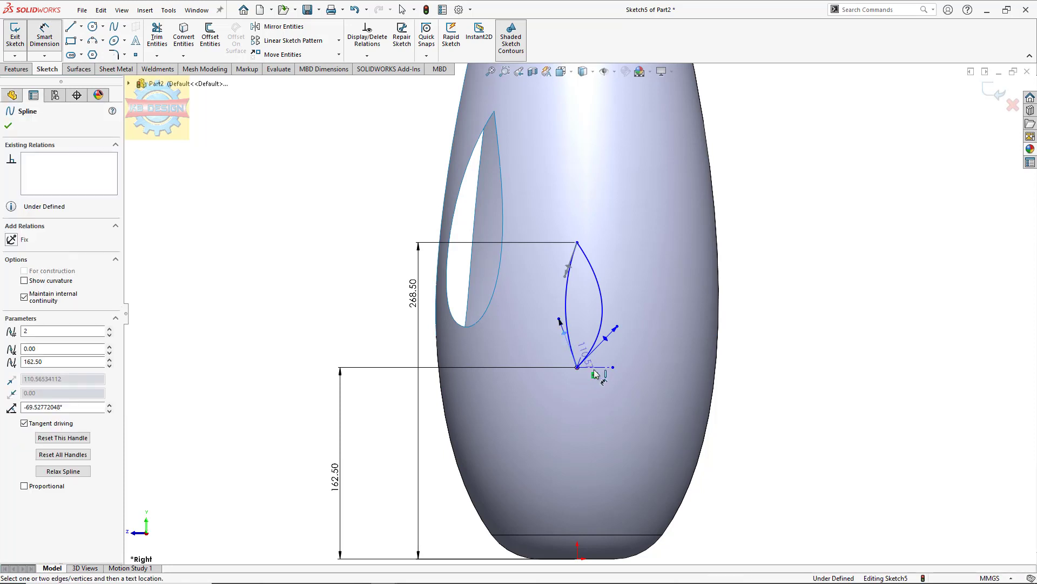
left_click(537, 361)
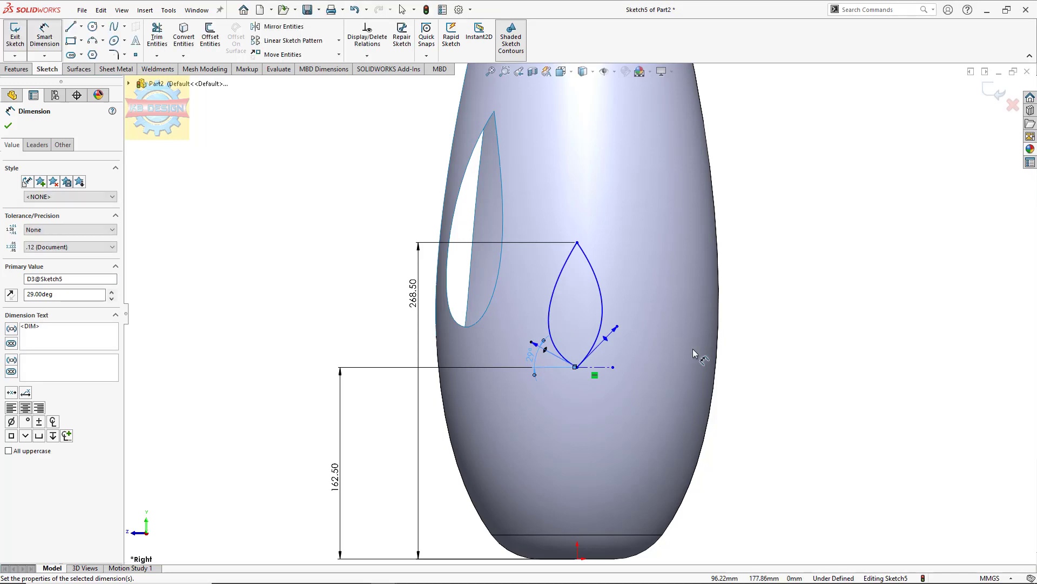
left_click(606, 341)
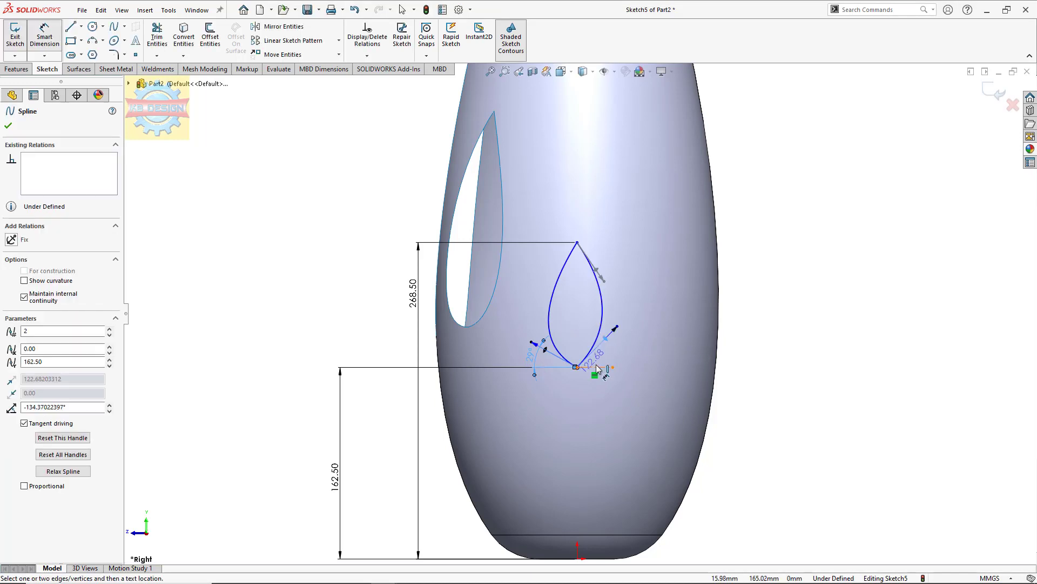
left_click(597, 369)
left_click(604, 360)
type("37.8")
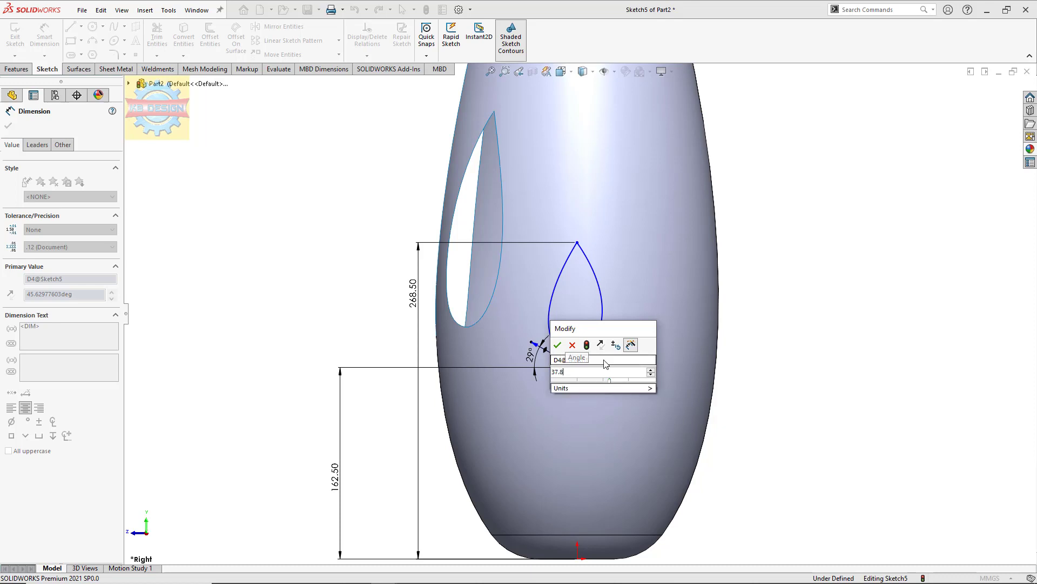
key("Return")
Set the tangent handle lengths to 190 mm on the right and 110.5 mm on the left
left_click(609, 346)
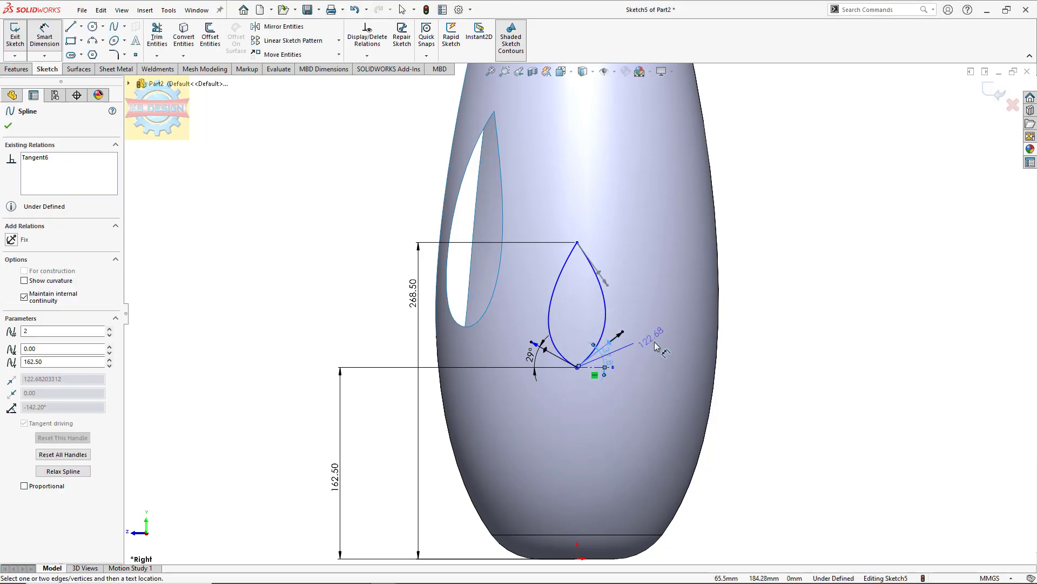
left_click(655, 339)
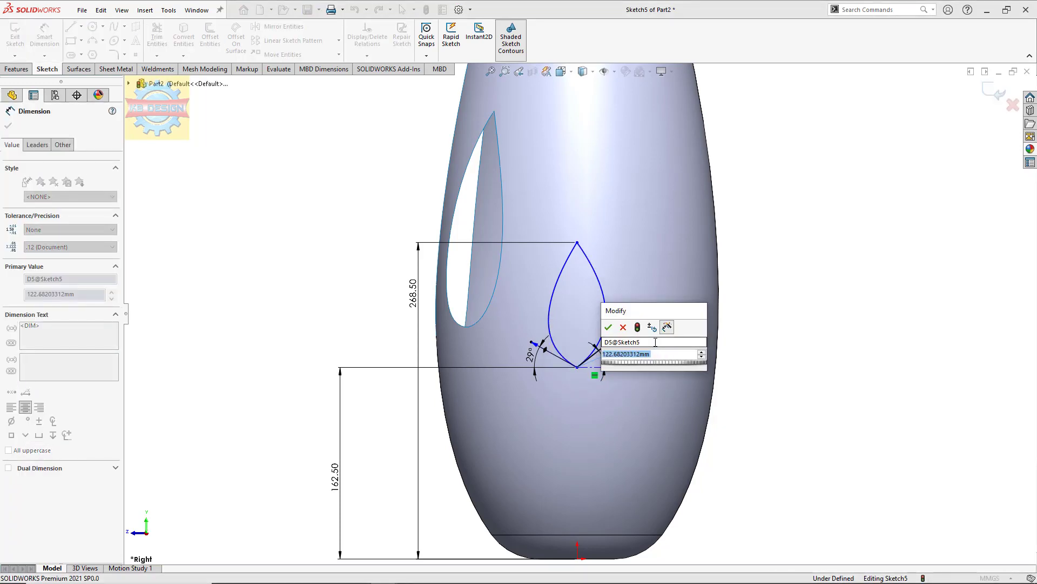
type("190")
key("Return")
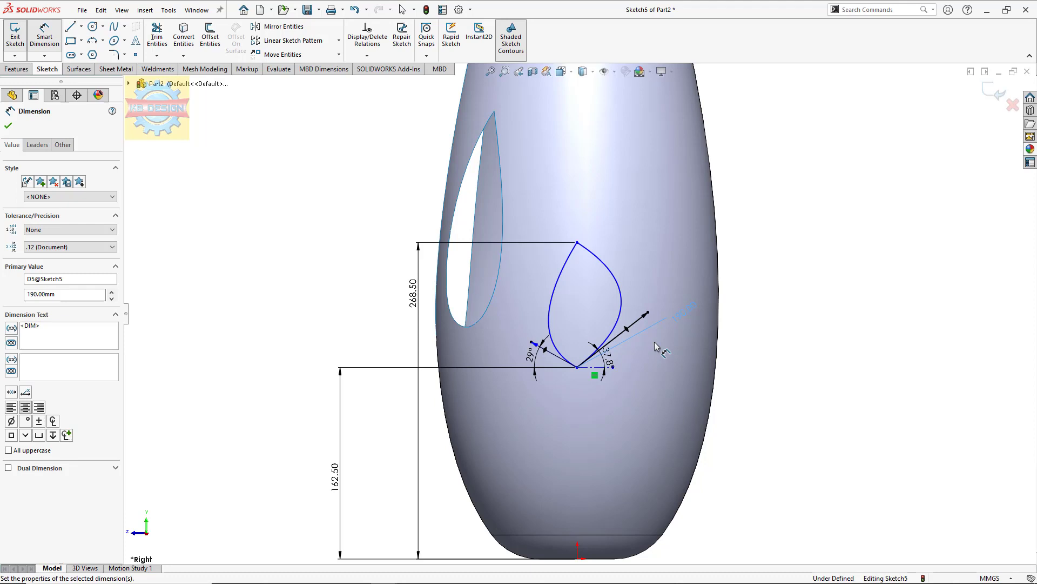
left_click(548, 350)
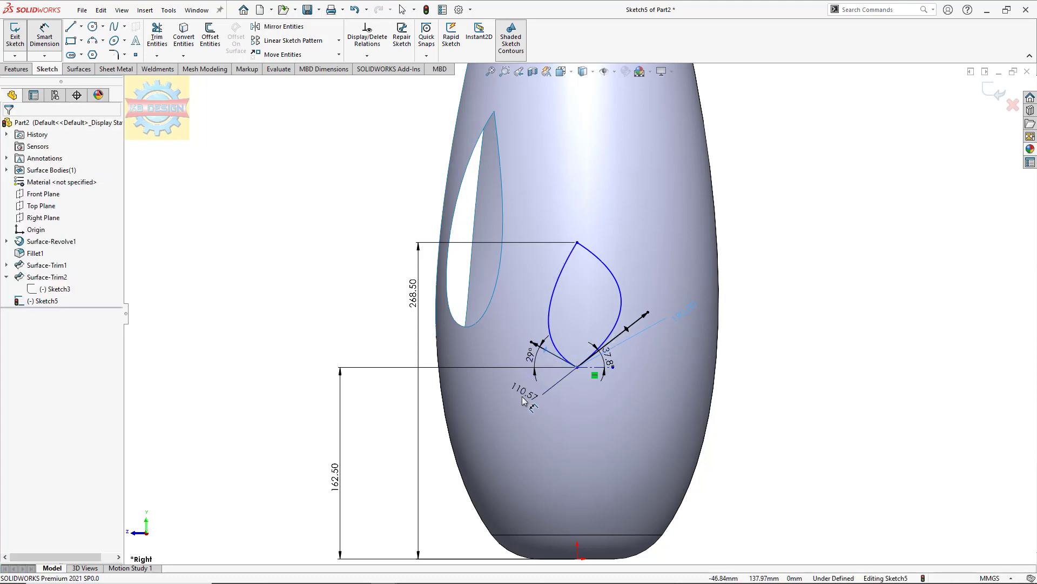
left_click(523, 394)
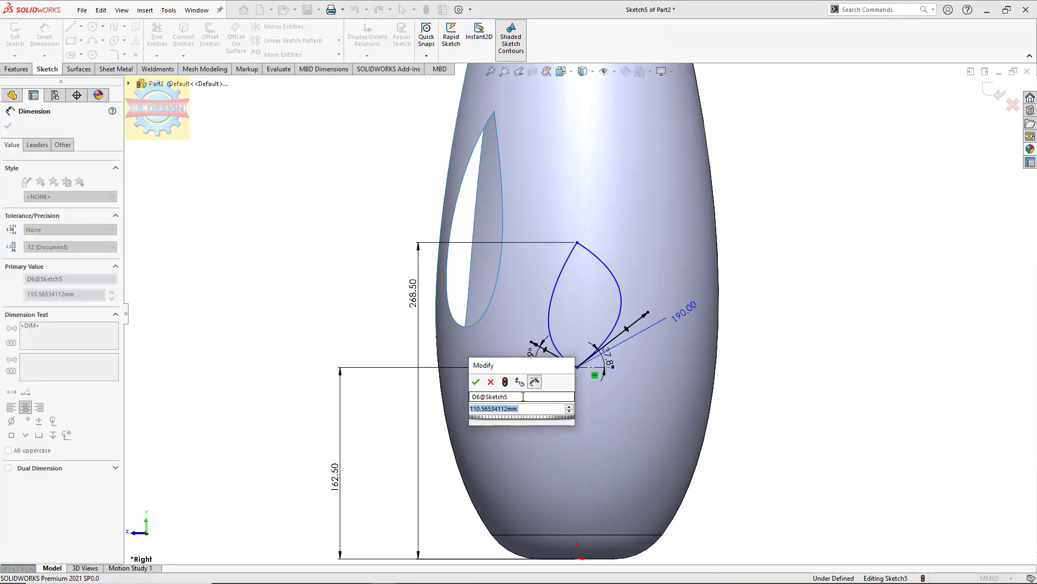
type("110.")
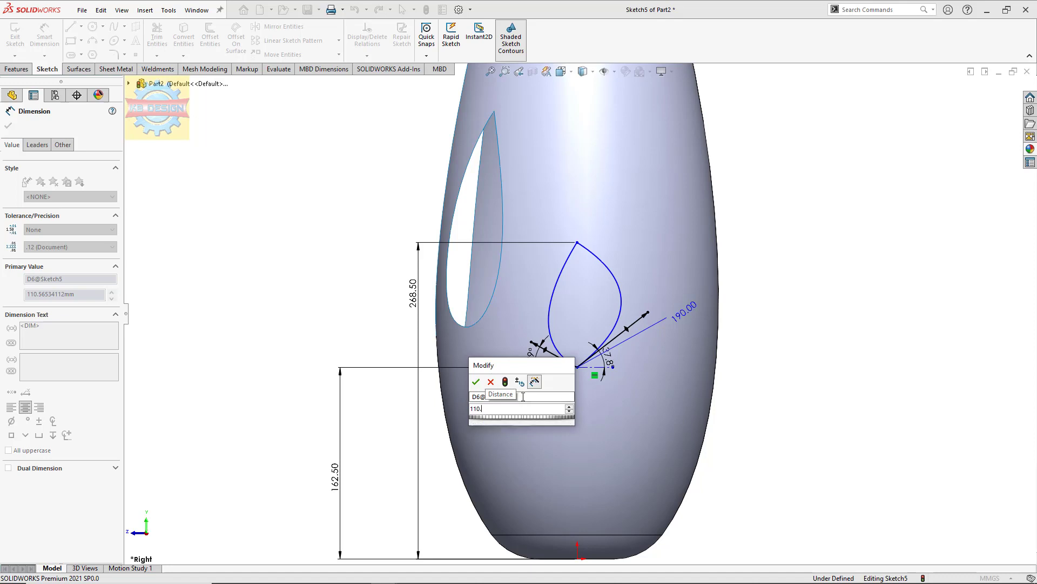
type("5")
key("Return")
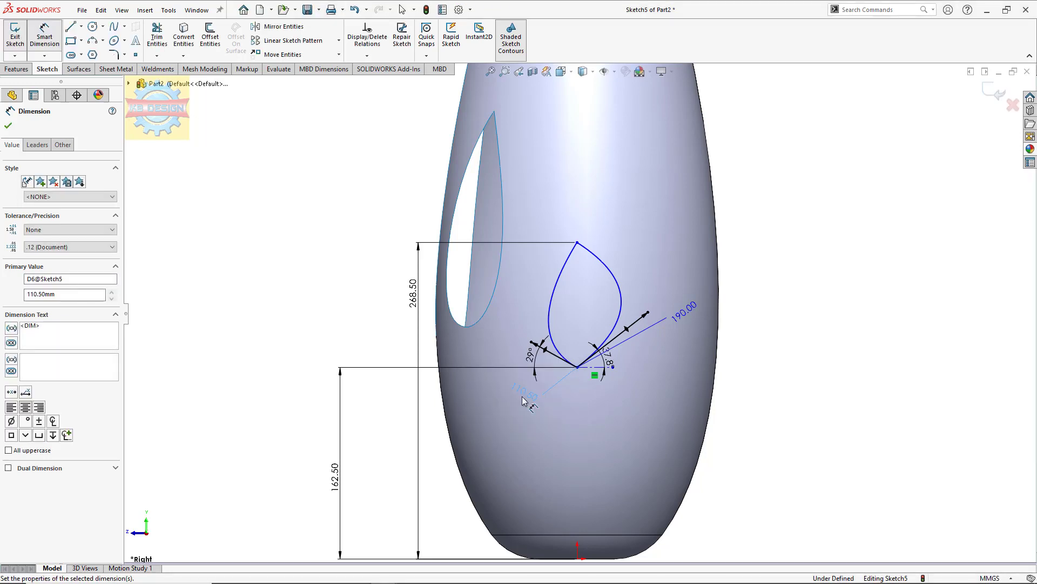
Replace the old height dimension with a 268.5 mm top-to-bottom teardrop height
left_click(427, 322)
left_click(418, 319)
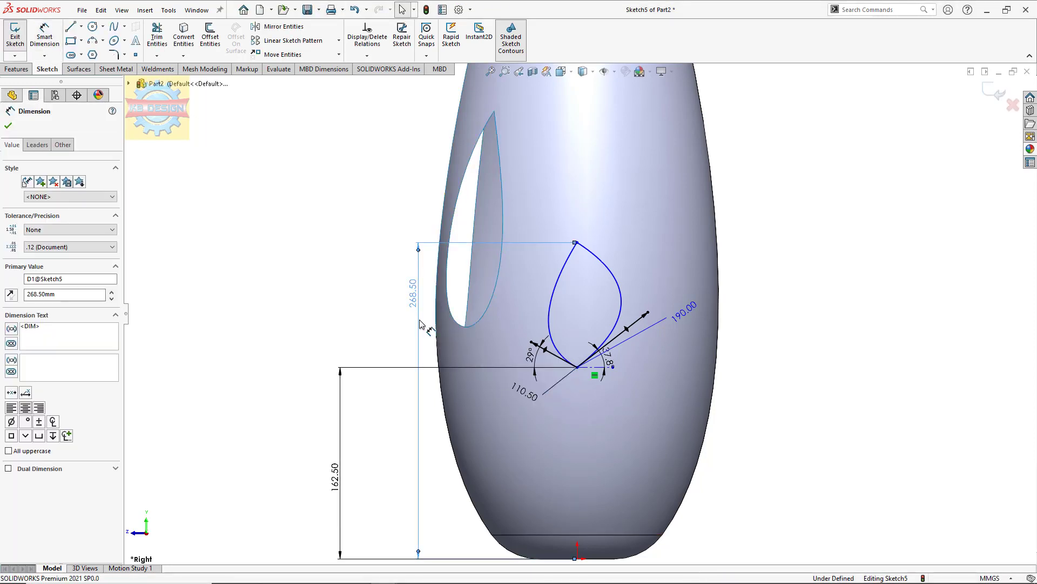
key("Delete")
left_click(44, 35)
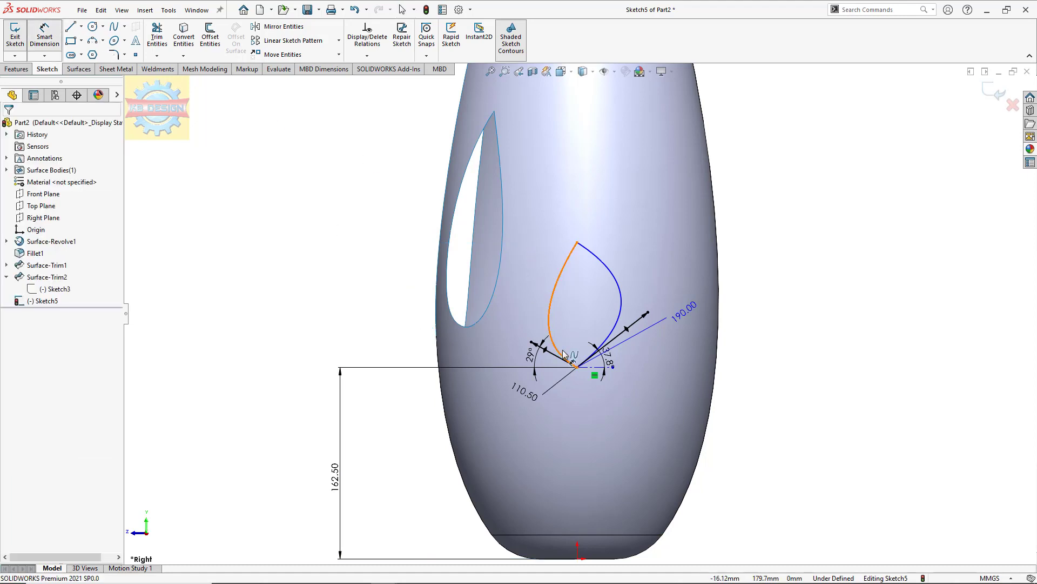
left_click(577, 243)
left_click(576, 367)
left_click(352, 303)
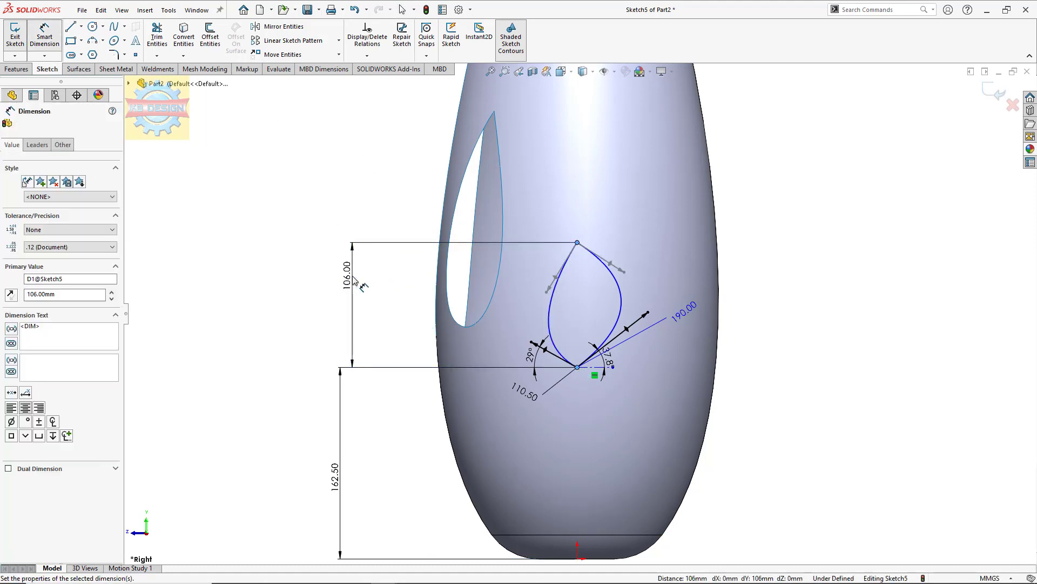
type("268.5")
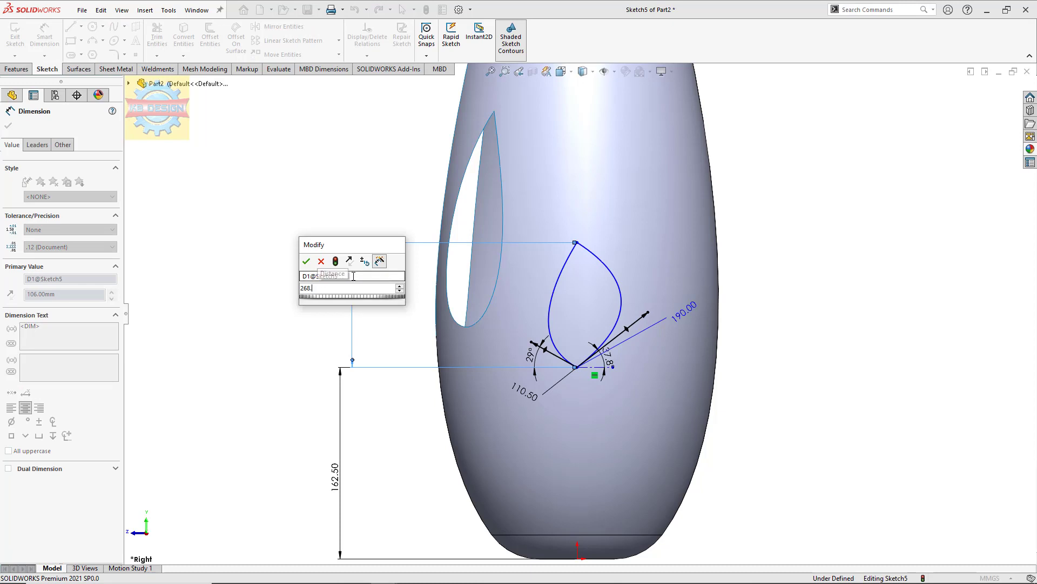
key("Return")
key("f")
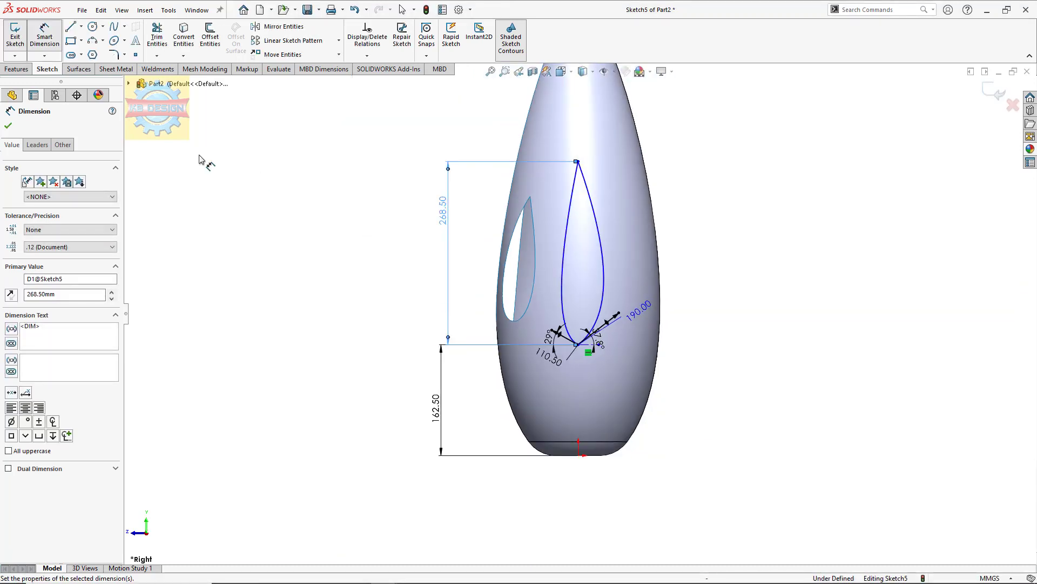
left_click(80, 69)
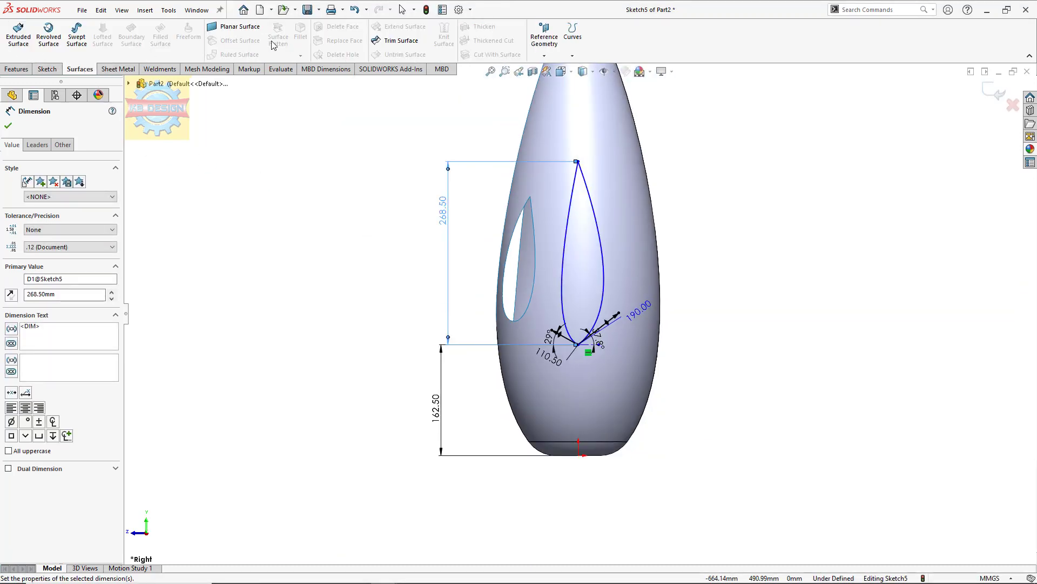
Trim the teardrop region out of the vase surface using Sketch5
left_click(392, 44)
left_click(591, 215)
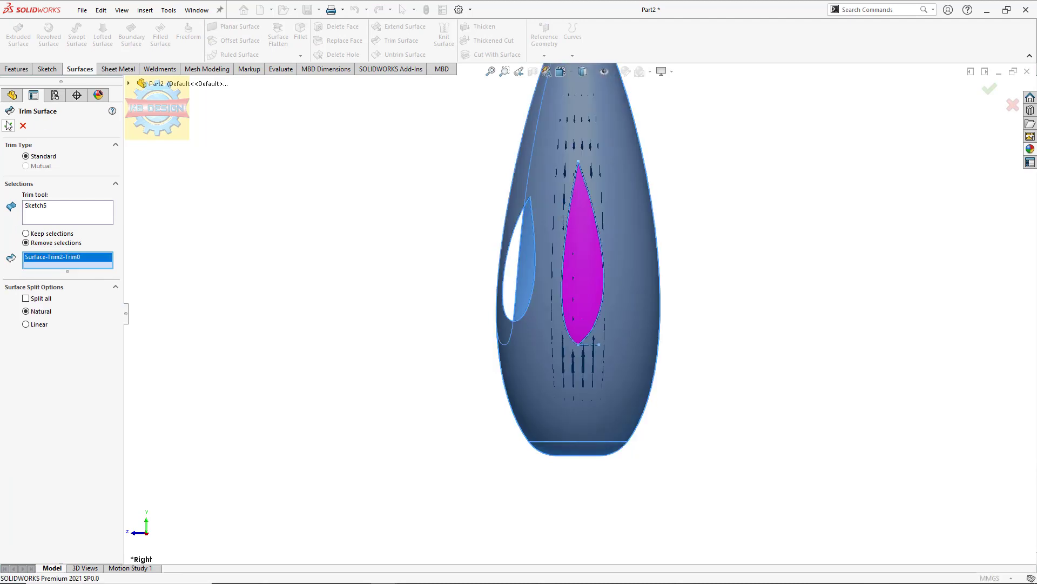
left_click(9, 125)
mouse_move(311, 216)
middle_mouse_down()
mouse_move(435, 230)
mouse_move(453, 259)
mouse_move(513, 116)
middle_mouse_up()
Thicken the trimmed vase surface into a 10 mm solid
left_click(478, 27)
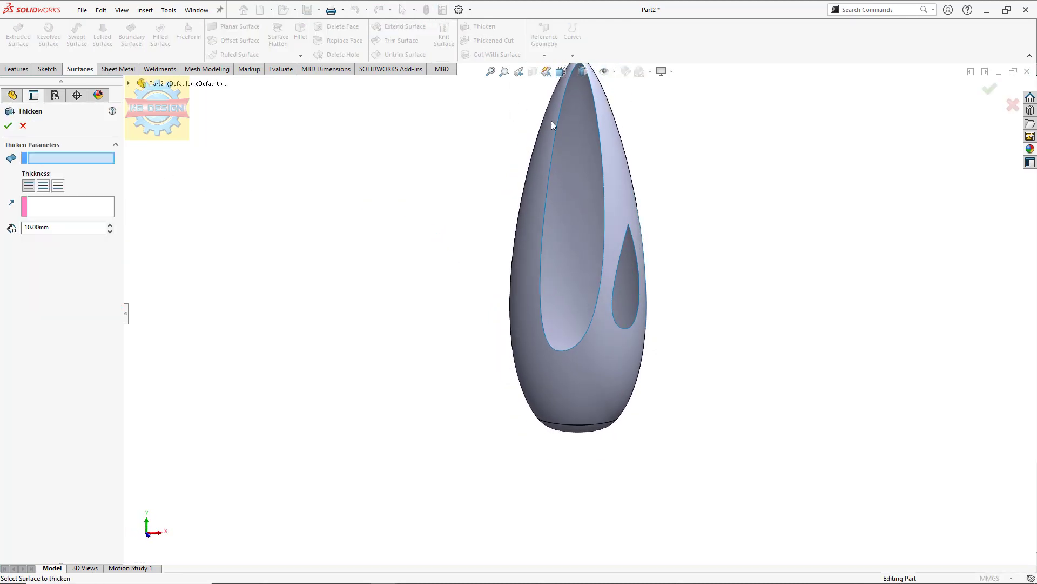
left_click(570, 167)
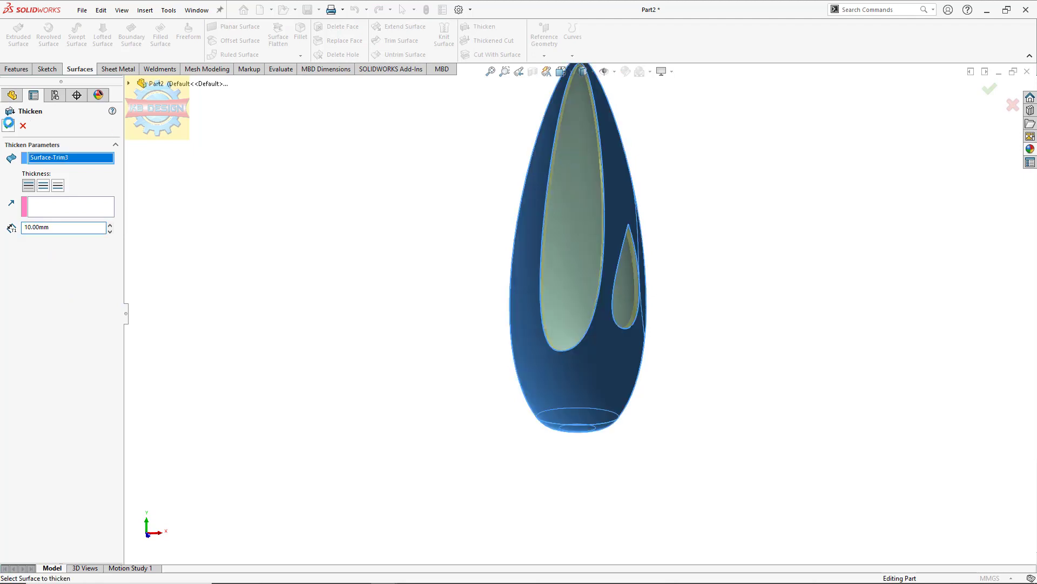
left_click(8, 124)
scroll(673, 169, "down", 2)
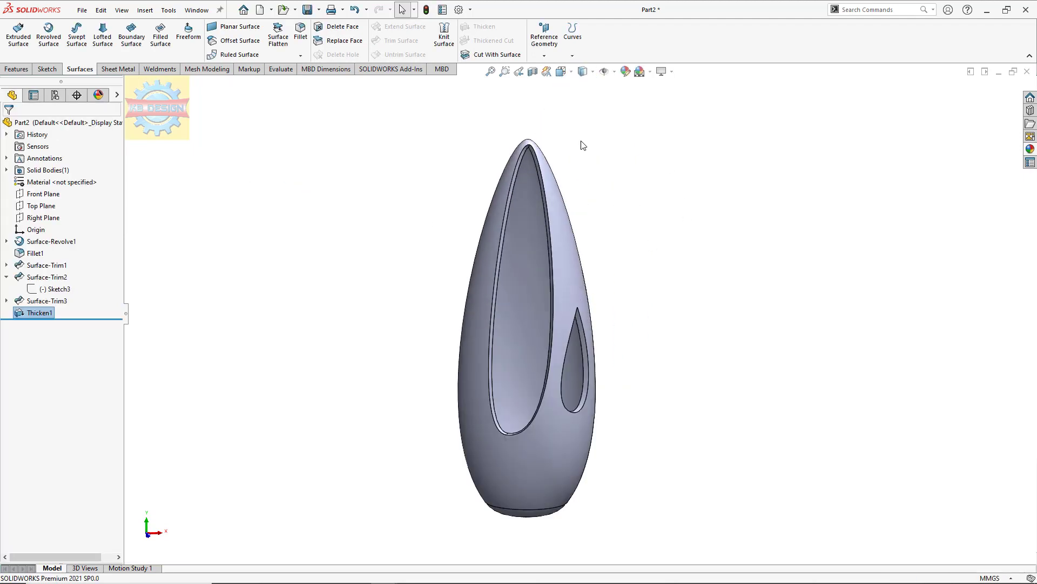
Fillet the large opening's rim, changing the radius from 5 mm to 3 mm
left_click(16, 68)
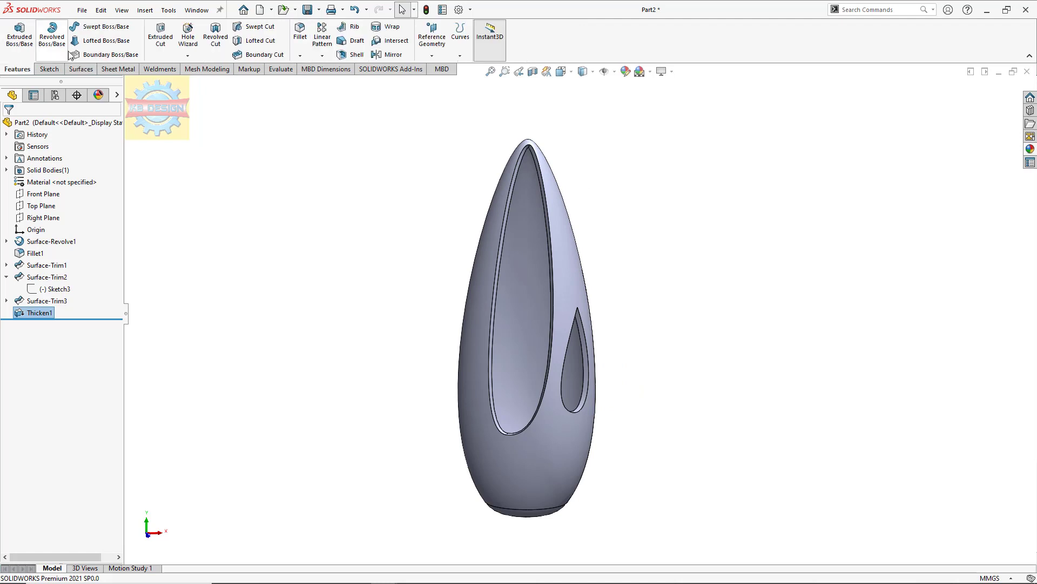
type("1")
left_click(516, 169)
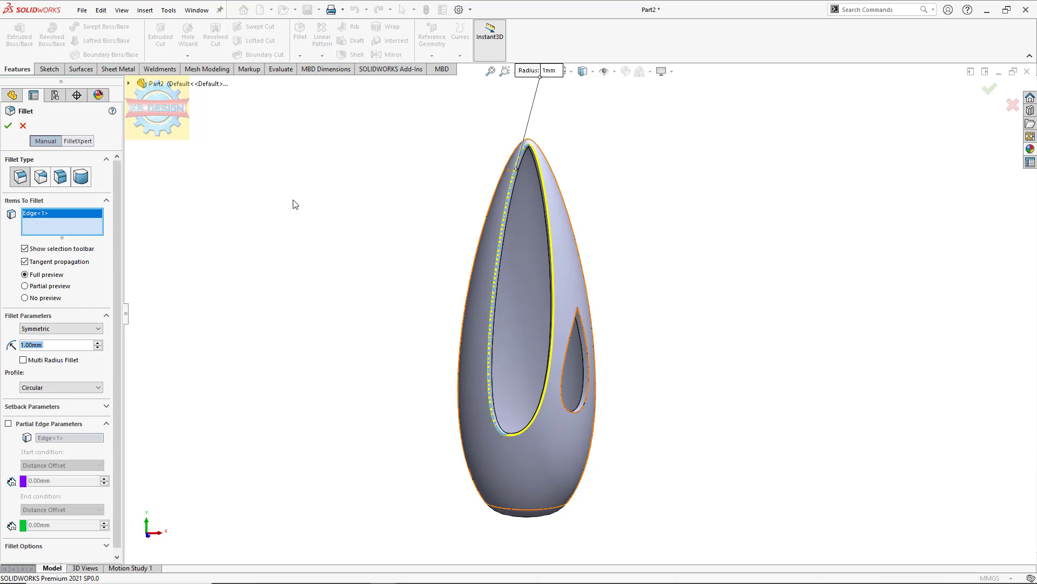
type("5")
key("Return")
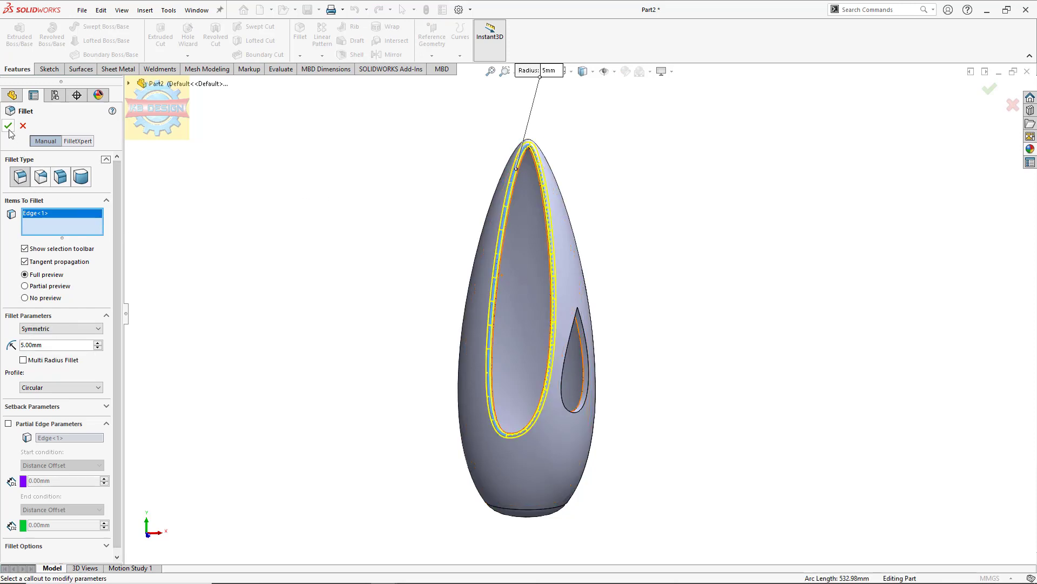
double_click(59, 345)
type("3")
key("Return")
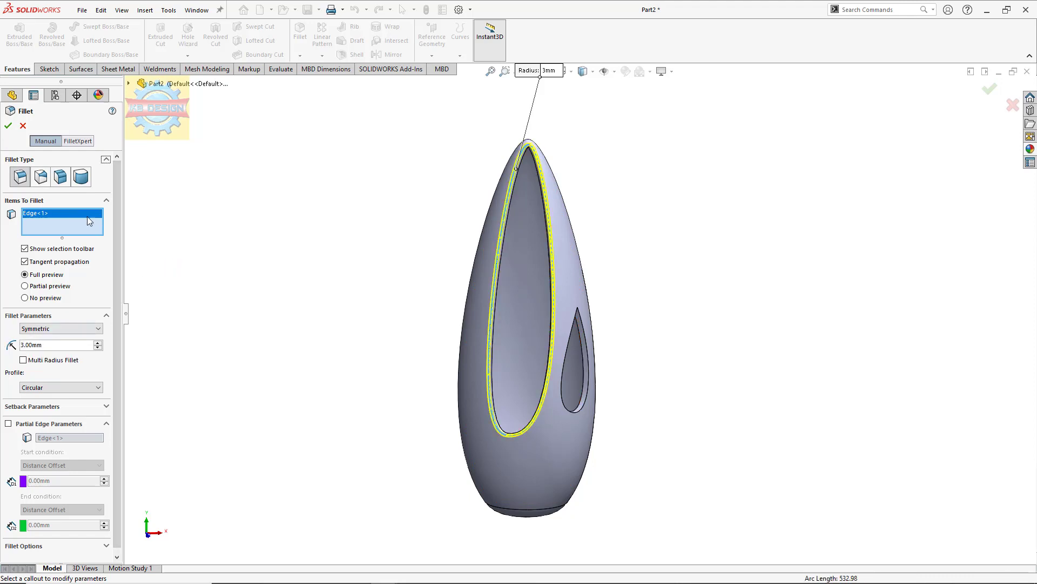
left_click(8, 126)
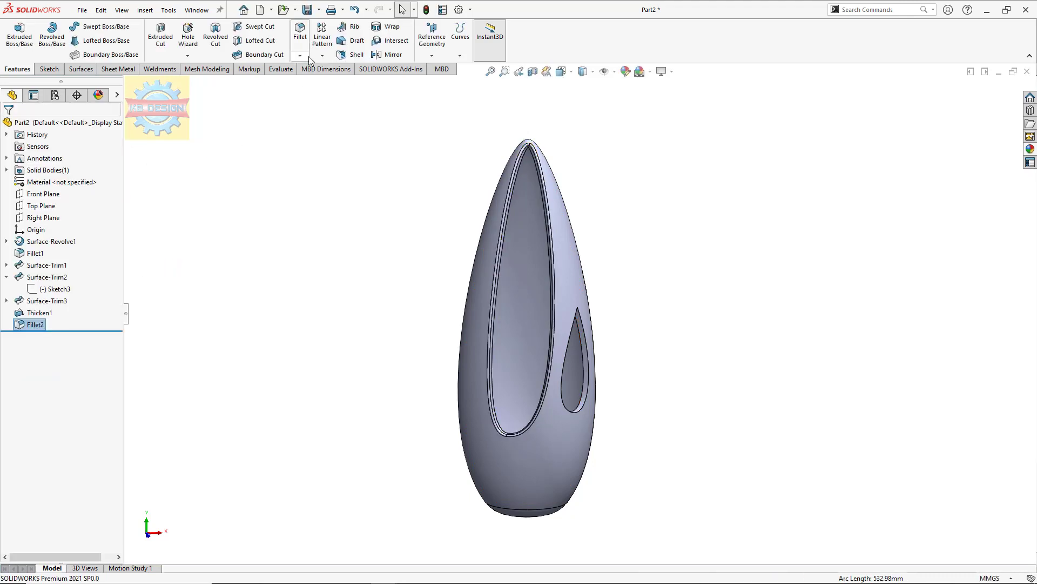
Fillet the teardrop hole's outer edge at 3 mm
key("Return")
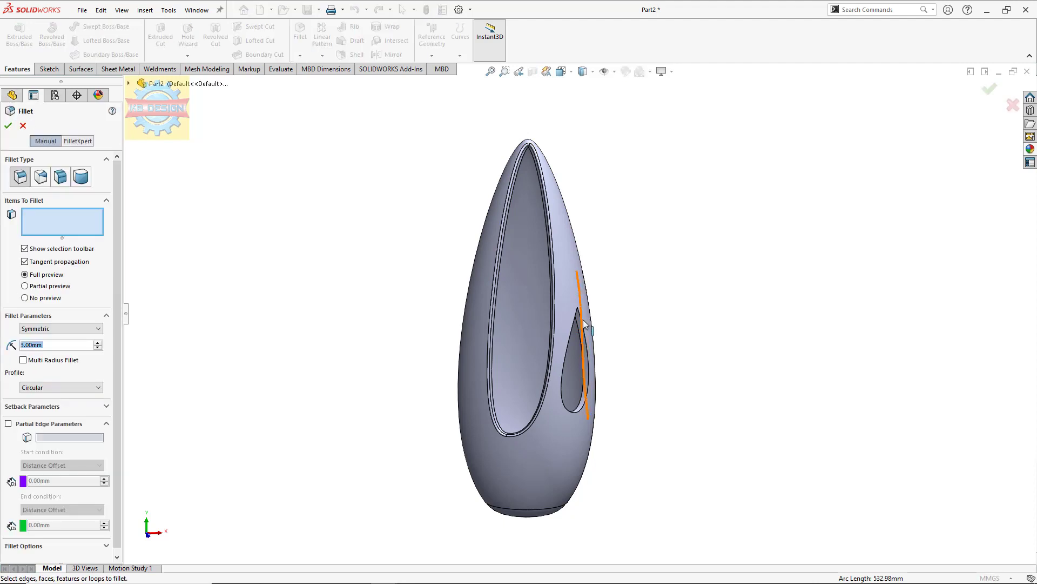
left_click(581, 322)
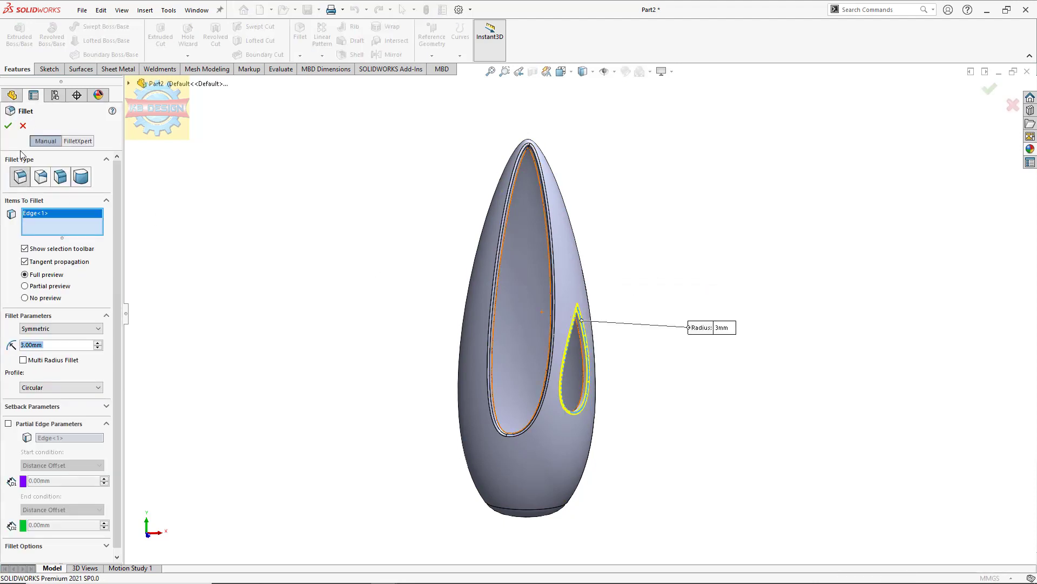
left_click(9, 128)
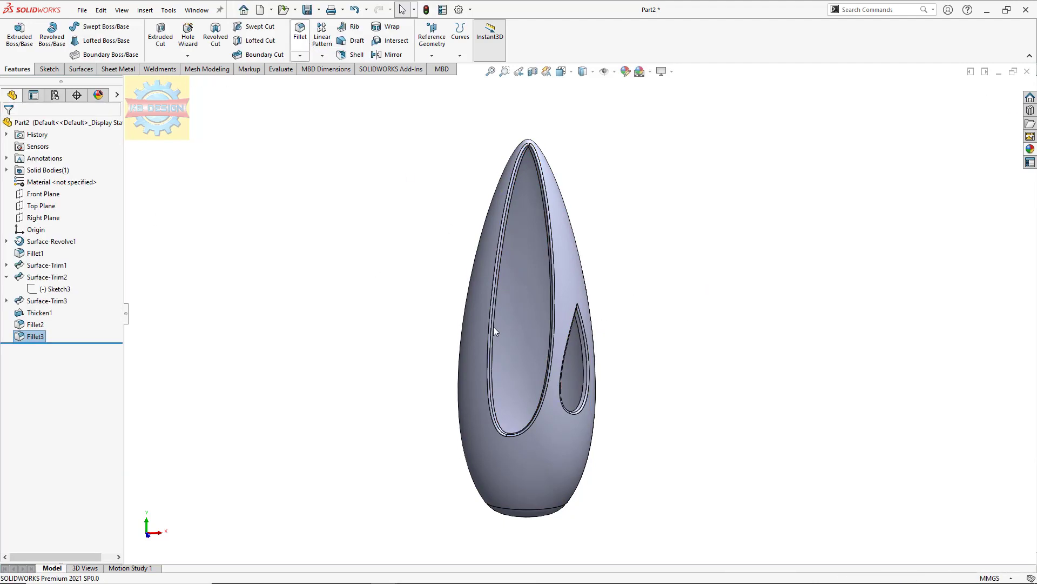
Fillet the inner edges of the large opening and teardrop hole at 3 mm
key("Return")
left_click(494, 357)
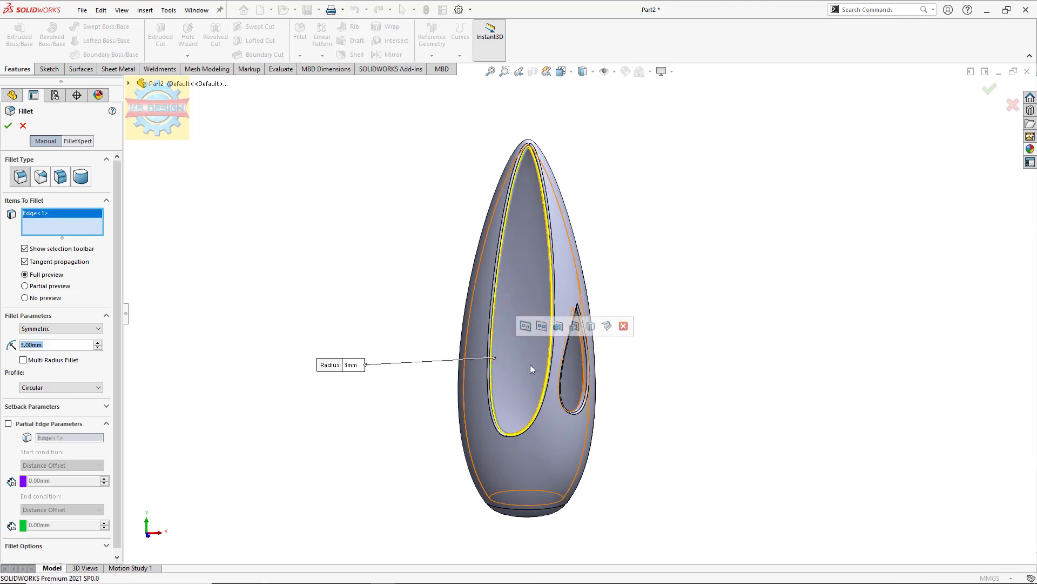
left_click(585, 380)
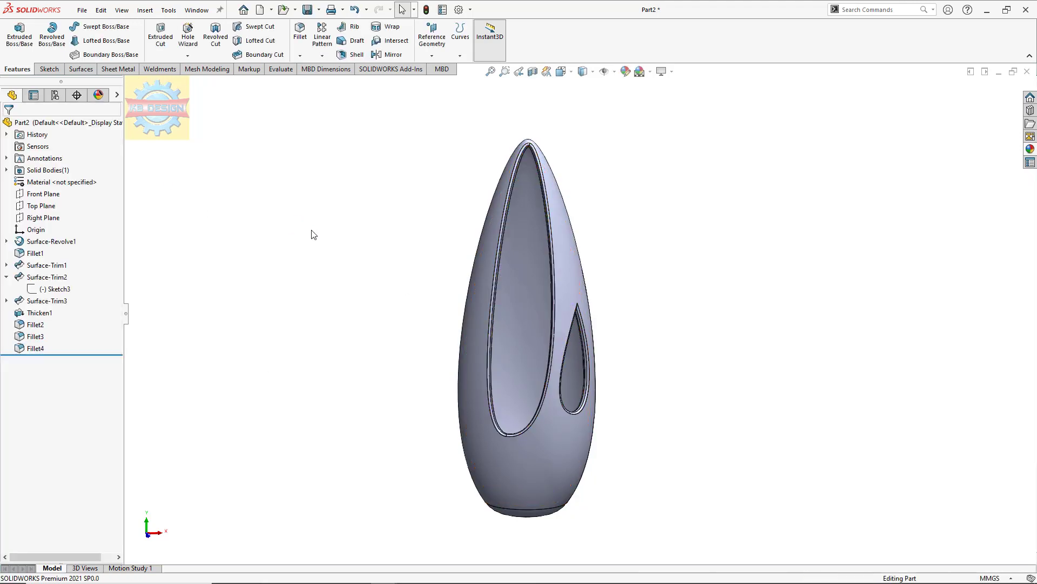
scroll(525, 350, "down", 1)
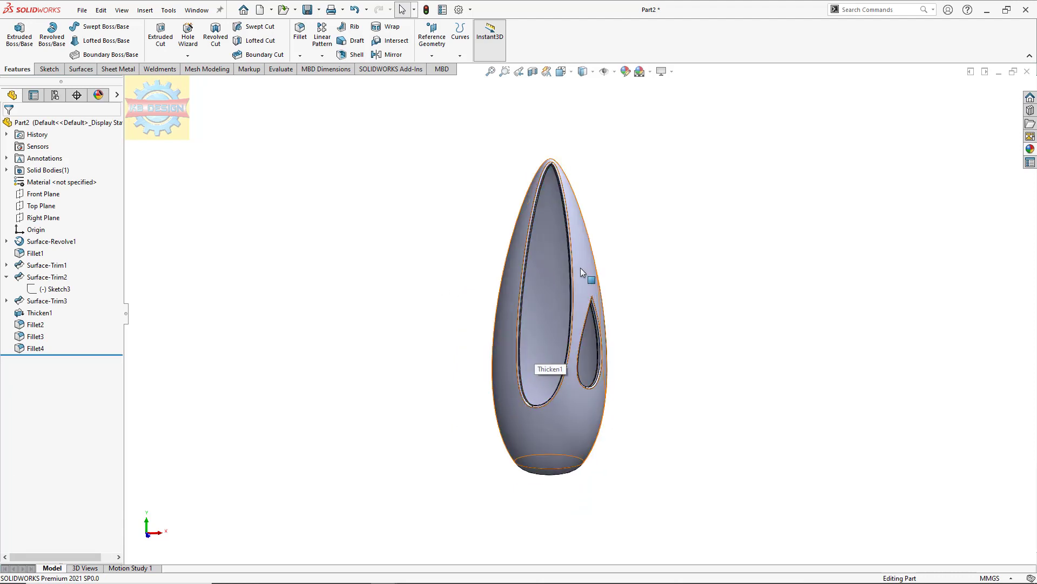
Apply a white (RGB 255, 255, 255) appearance to the body face and its bottom faces
right_click(543, 427)
left_click(617, 294)
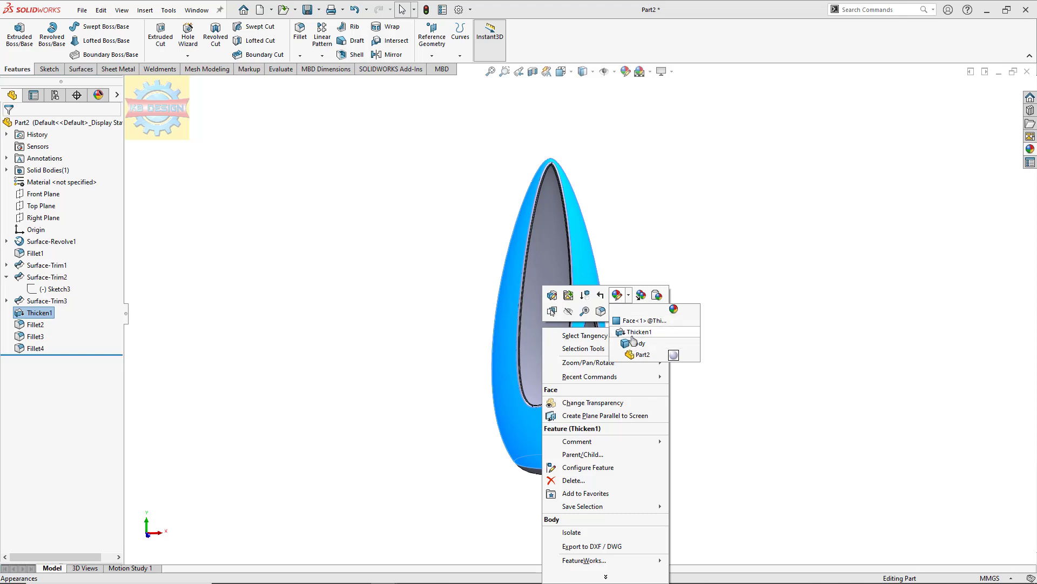
left_click(635, 322)
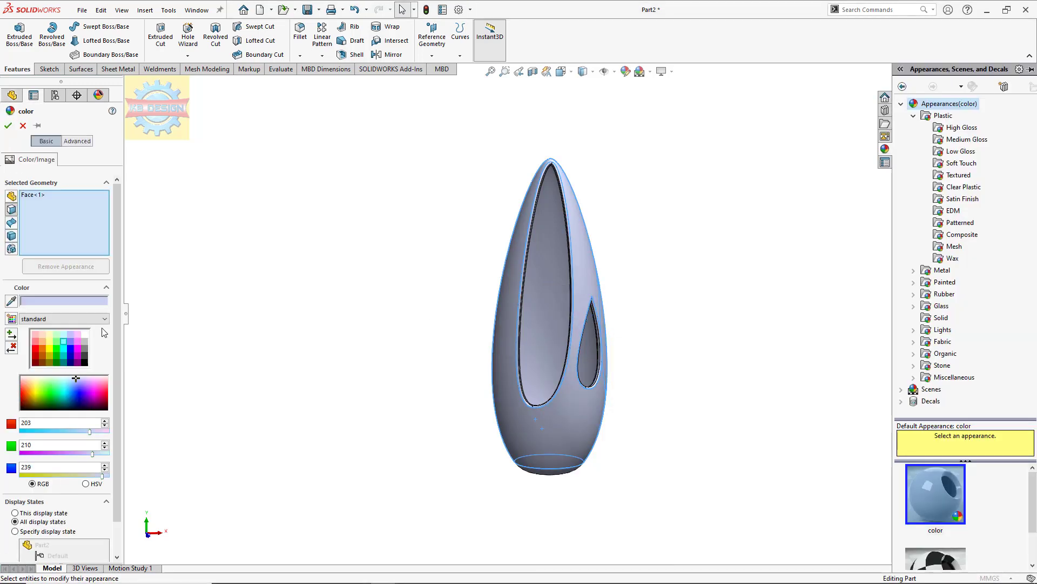
left_click(85, 335)
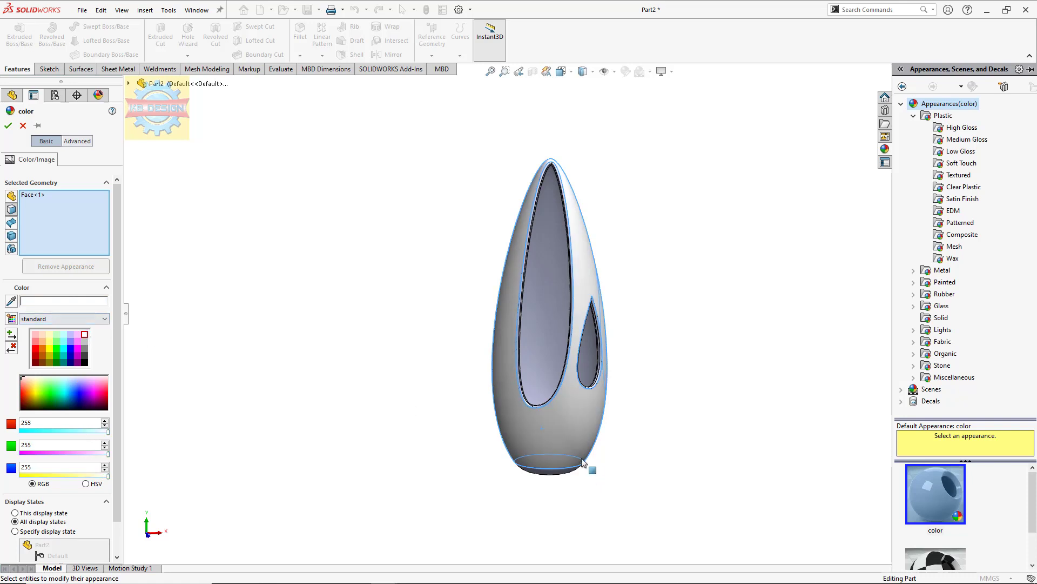
left_click(558, 475)
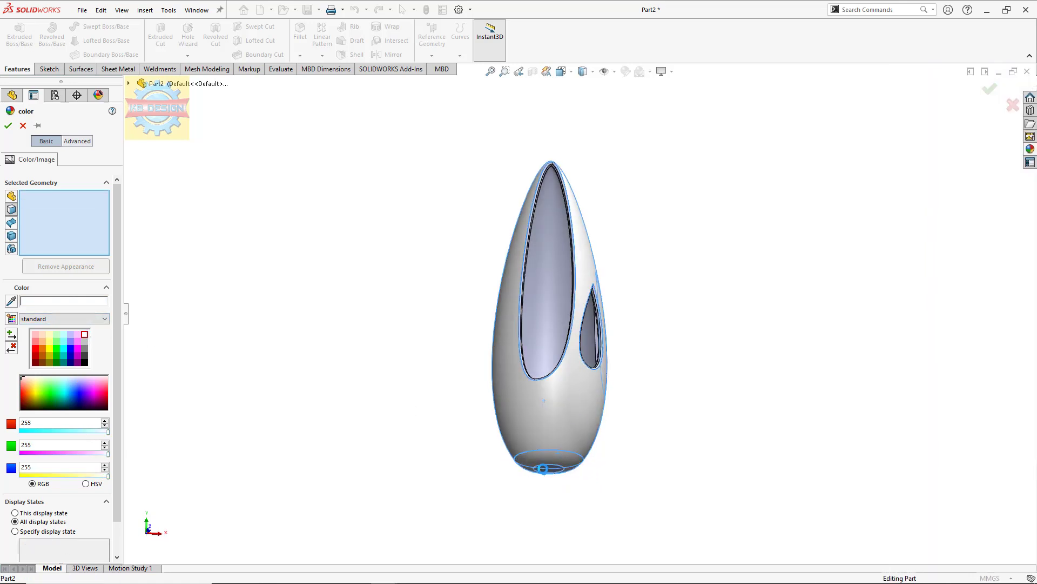
left_click(550, 472)
left_click(8, 126)
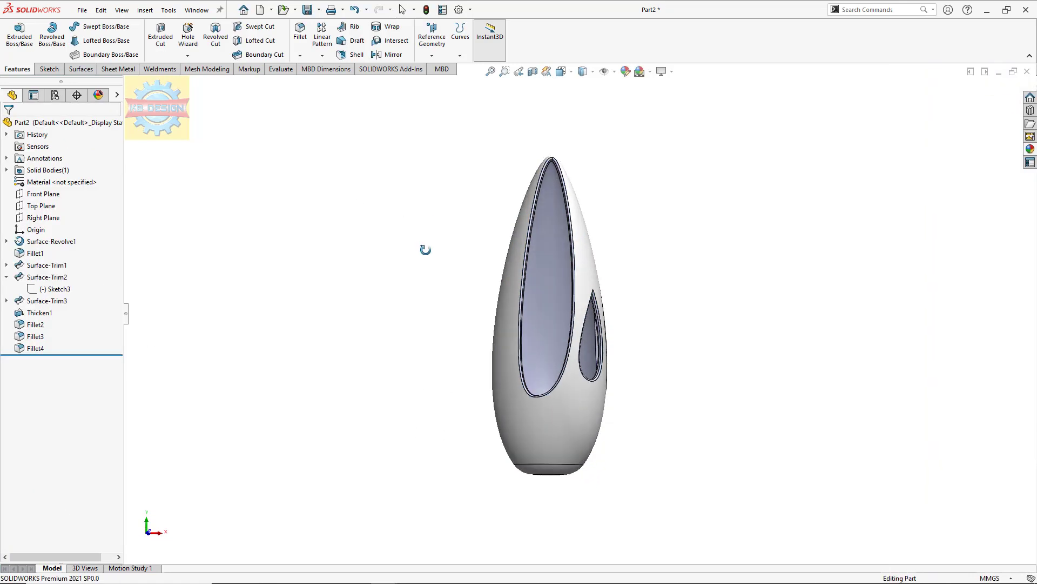
Begin a cyan face appearance on the vase's inner face and two opening faces
left_click(548, 282)
left_click(645, 234)
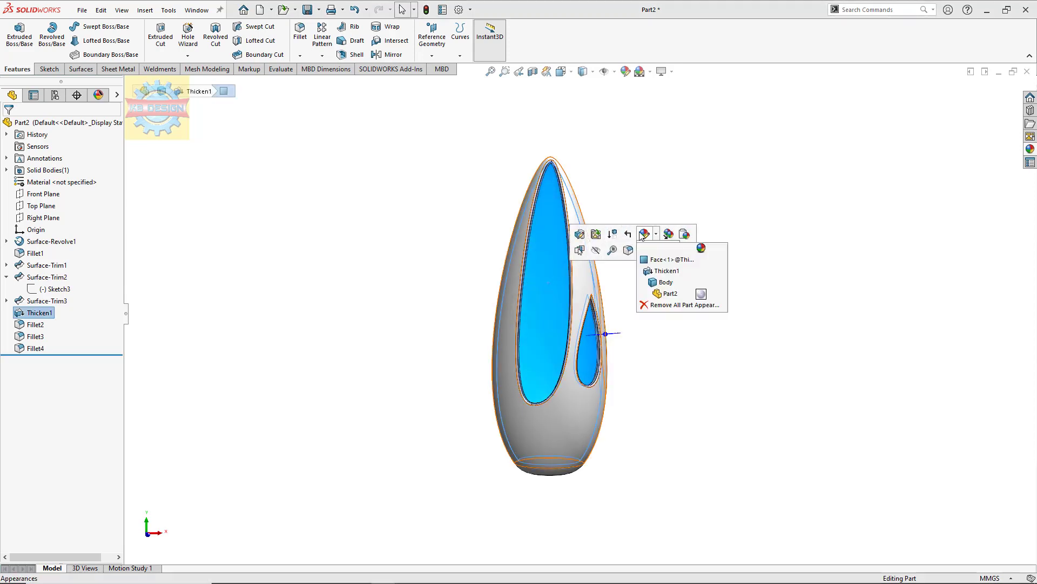
left_click(657, 261)
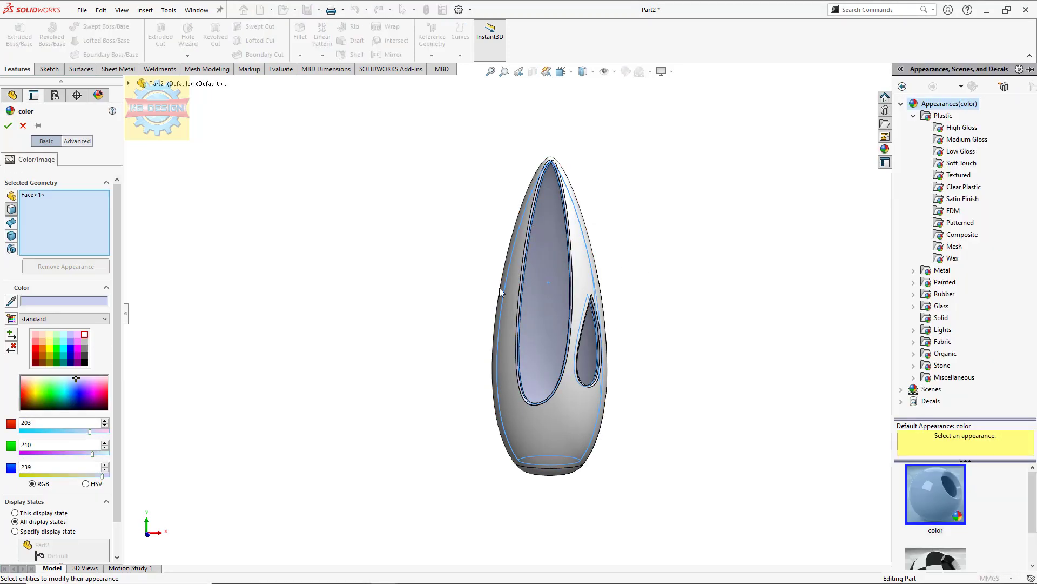
left_click(63, 342)
scroll(544, 368, "down", 2)
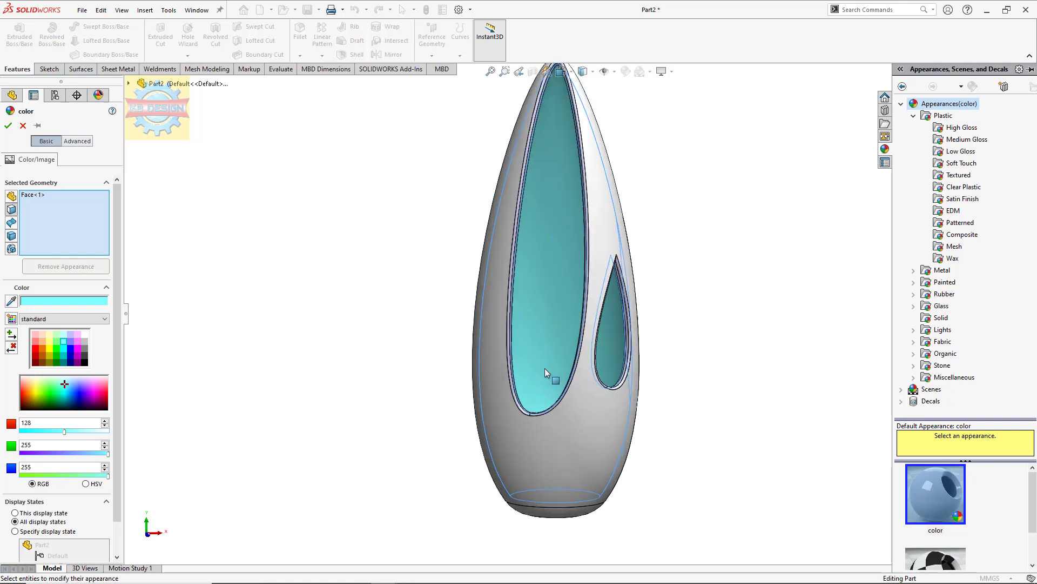
scroll(535, 384, "down", 3)
left_click(517, 415)
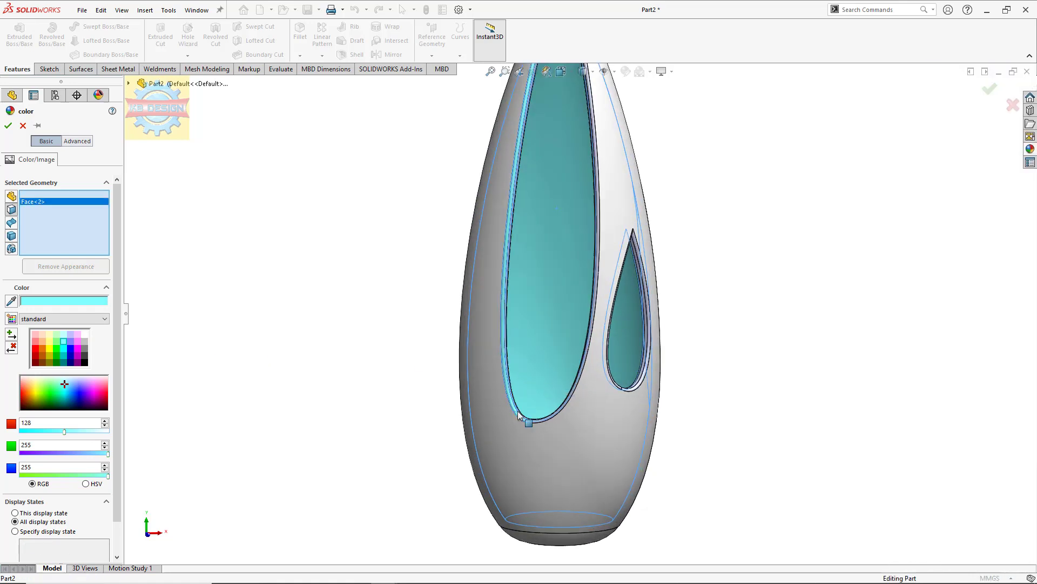
left_click(540, 428)
middle_click_drag(539, 429, 530, 434)
scroll(528, 442, "down", 1)
scroll(529, 442, "down", 1)
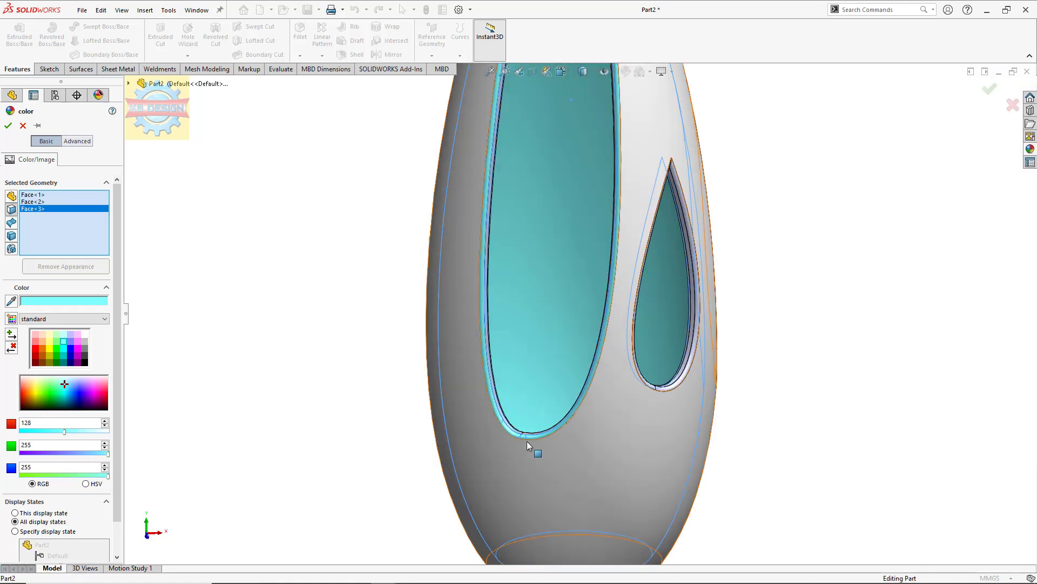
scroll(527, 441, "down", 2)
Pick the right opening's rim and side faces, then exit the colour editor unapplied
left_click(532, 423)
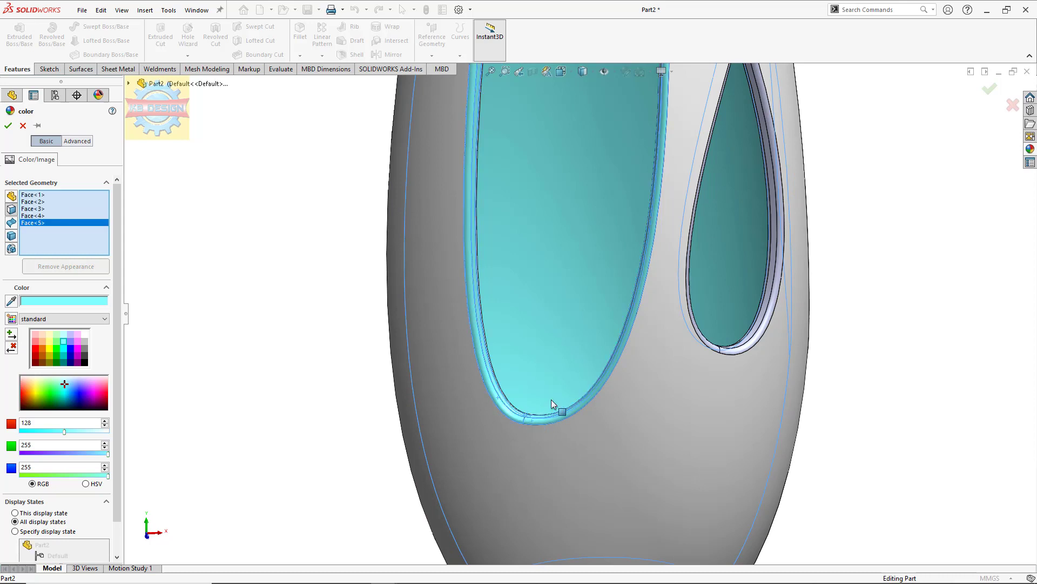
left_click(742, 346)
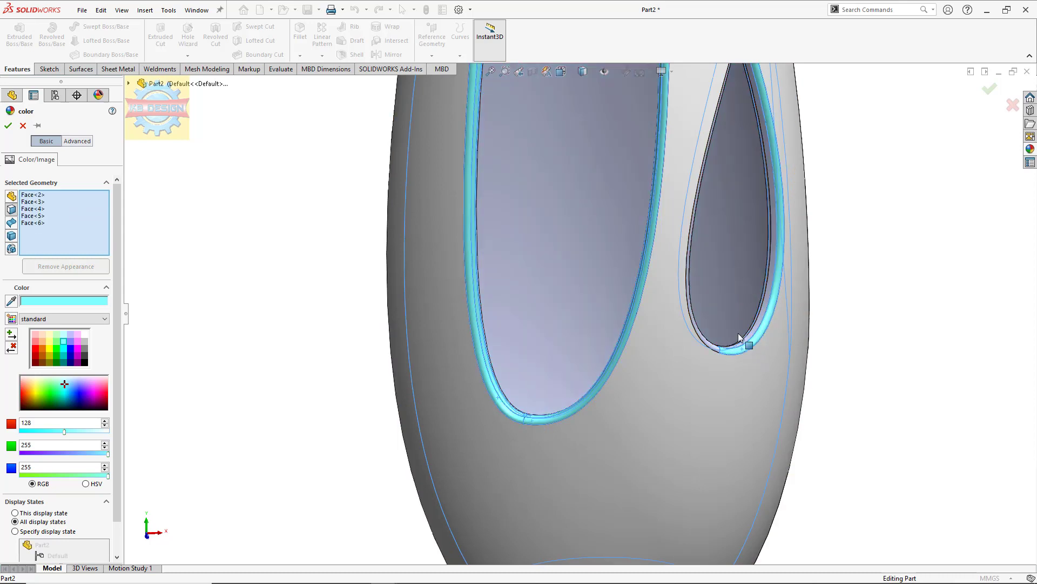
left_click(744, 339)
left_click(743, 338)
left_click(719, 351)
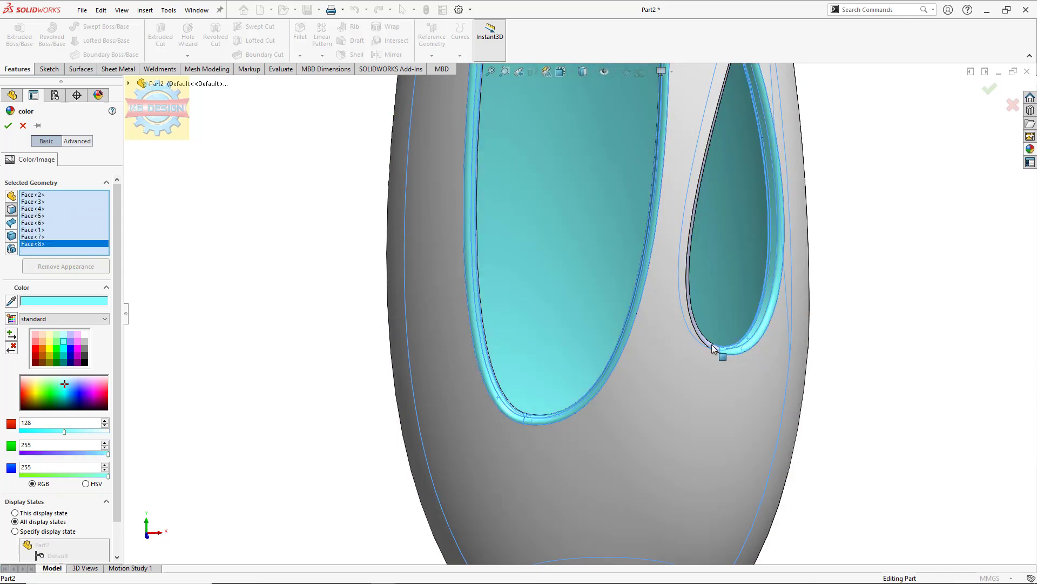
left_click(729, 324)
left_click(765, 262)
middle_click_drag(766, 261, 653, 322)
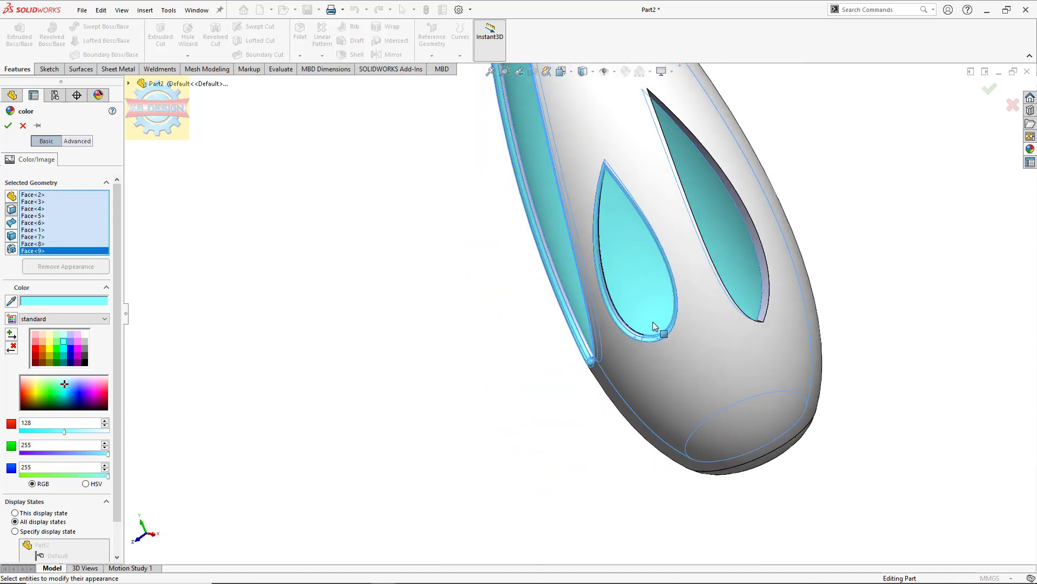
left_click(640, 337)
scroll(745, 329, "down", 5)
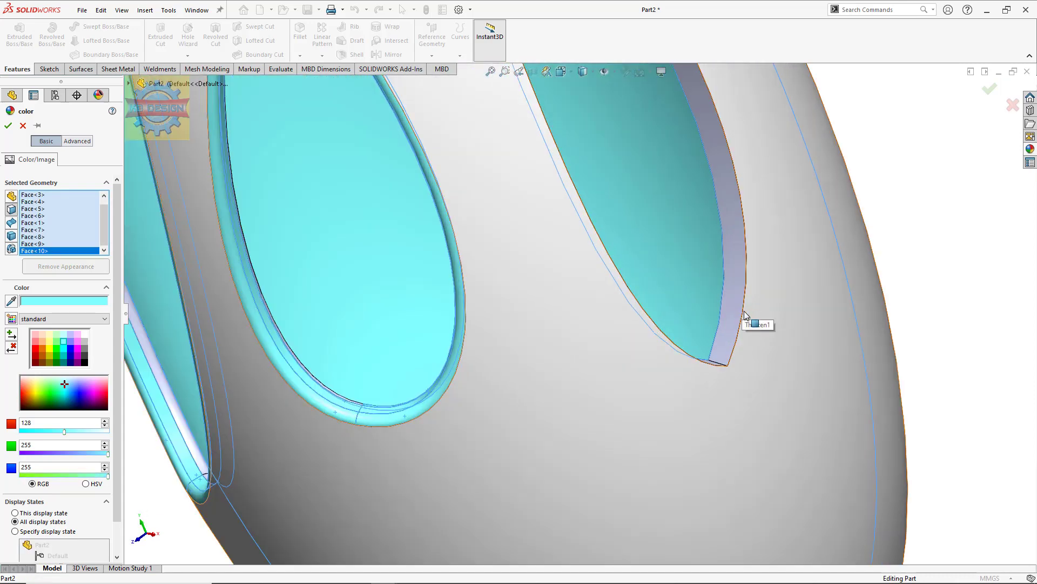
left_click(733, 324)
left_click(712, 365)
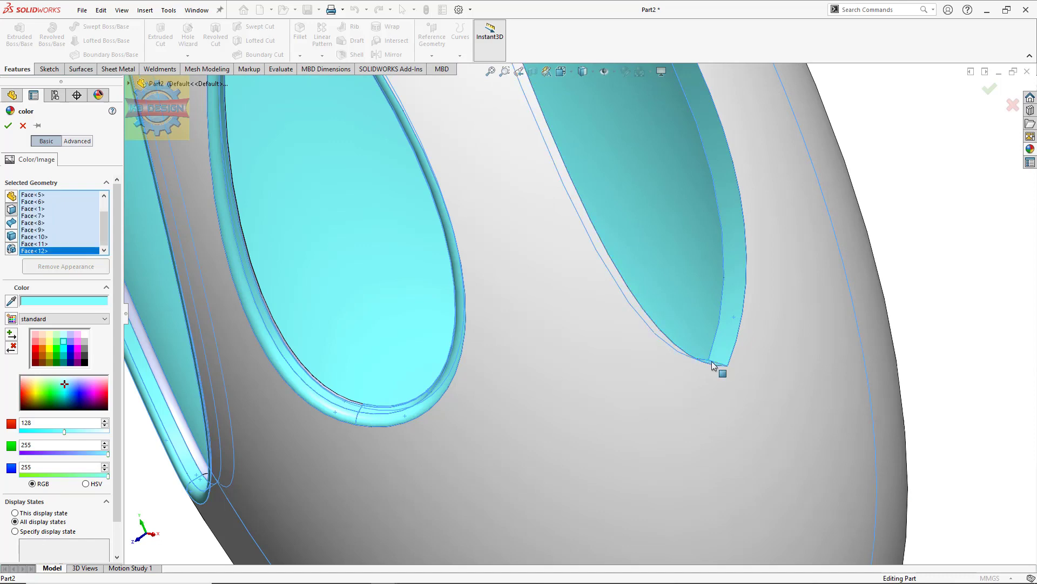
scroll(724, 351, "up", 5)
key("Return")
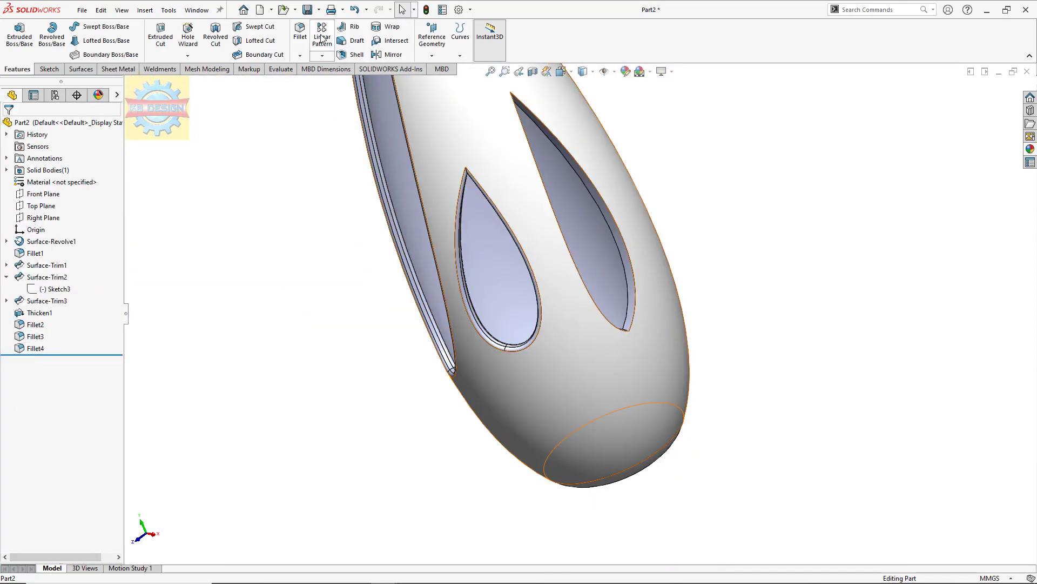
Round the four right slot opening edges with a 3 mm Fillet5
left_click(304, 38)
left_click(565, 154)
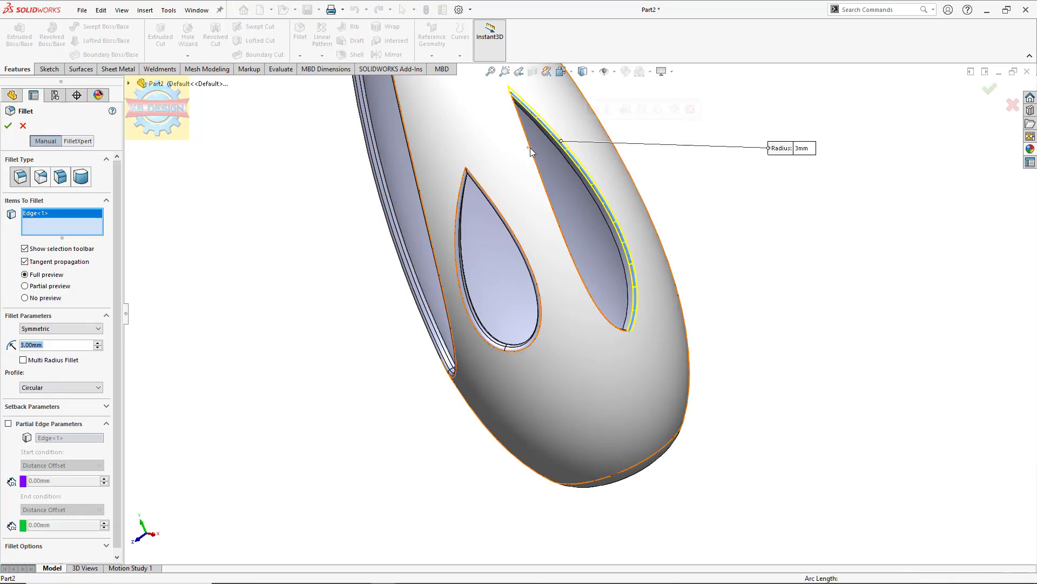
left_click(552, 155)
left_click(561, 155)
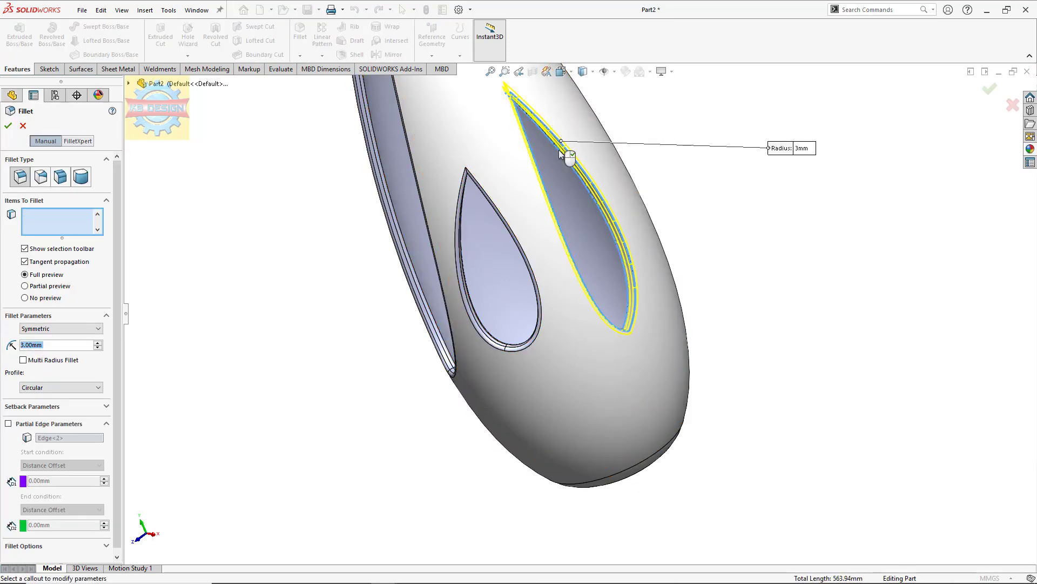
middle_click_drag(560, 156, 524, 195)
left_click(524, 194)
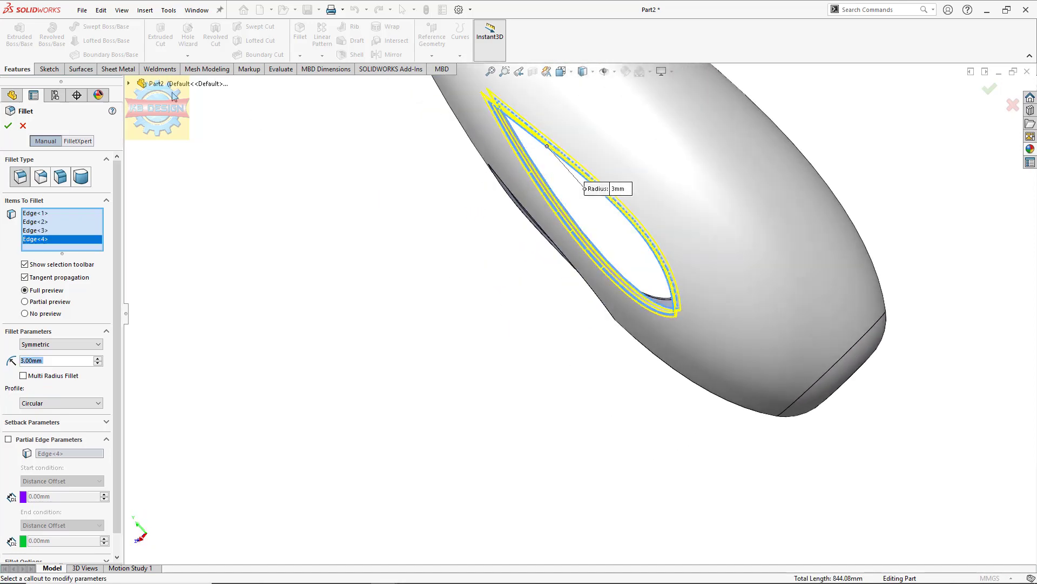
left_click(12, 124)
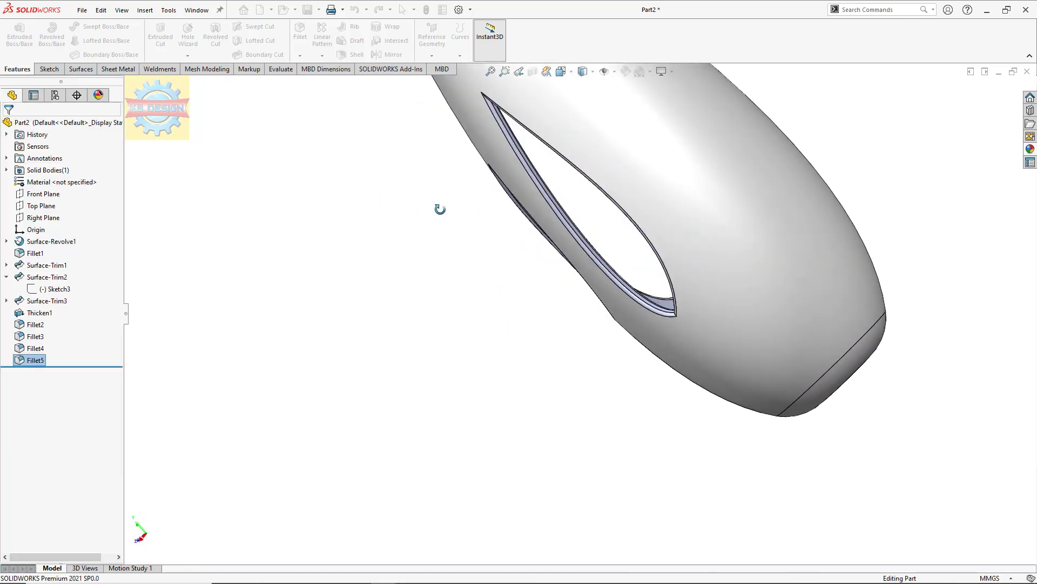
middle_click_drag(440, 208, 497, 167)
Colour Fillet5, Fillet4, Fillet3 and Fillet2 cyan (RGB 128, 255, 255)
right_click(35, 360)
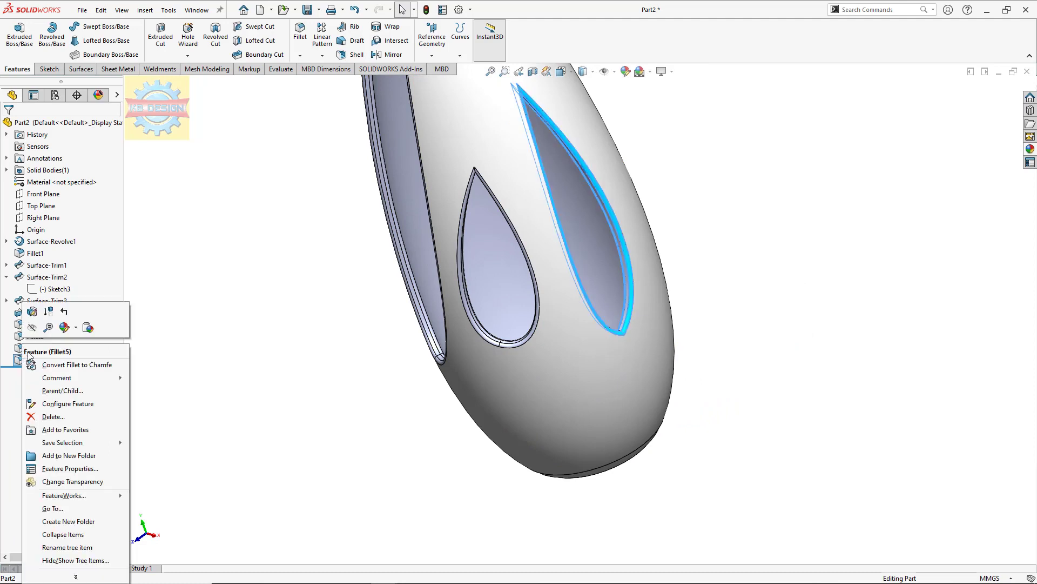
left_click(76, 326)
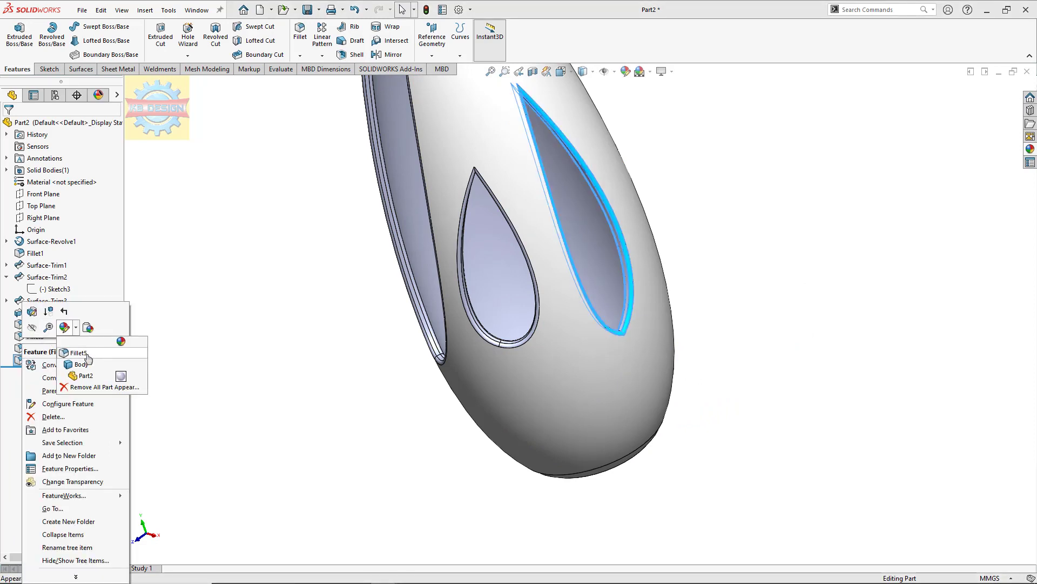
left_click(79, 352)
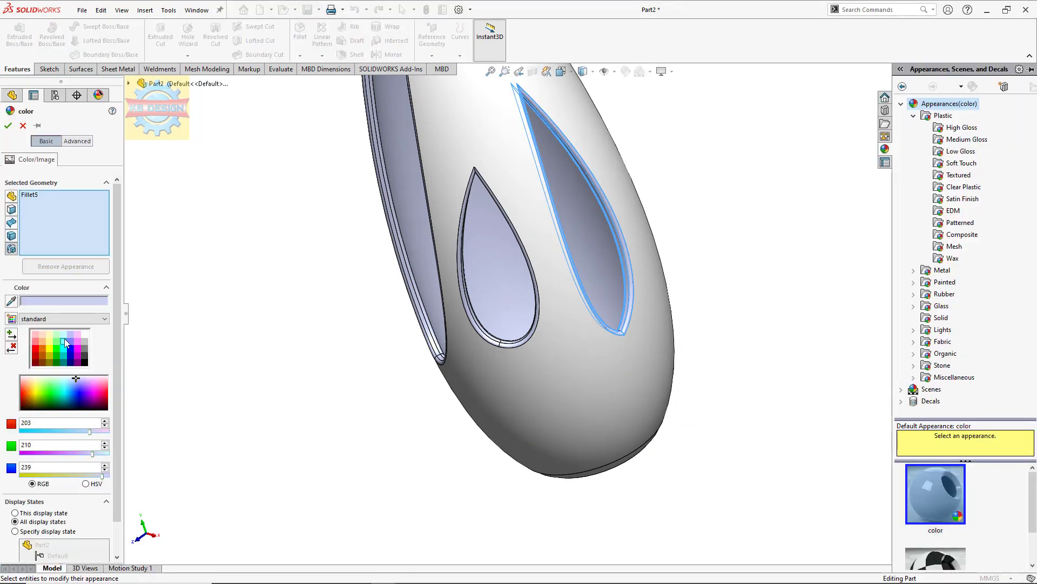
left_click(64, 339)
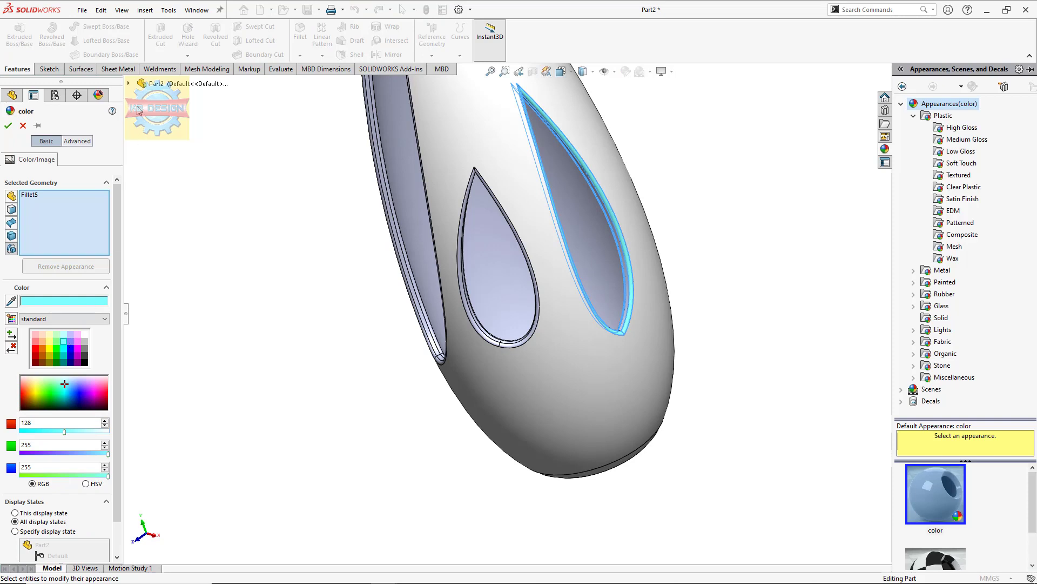
left_click(128, 83)
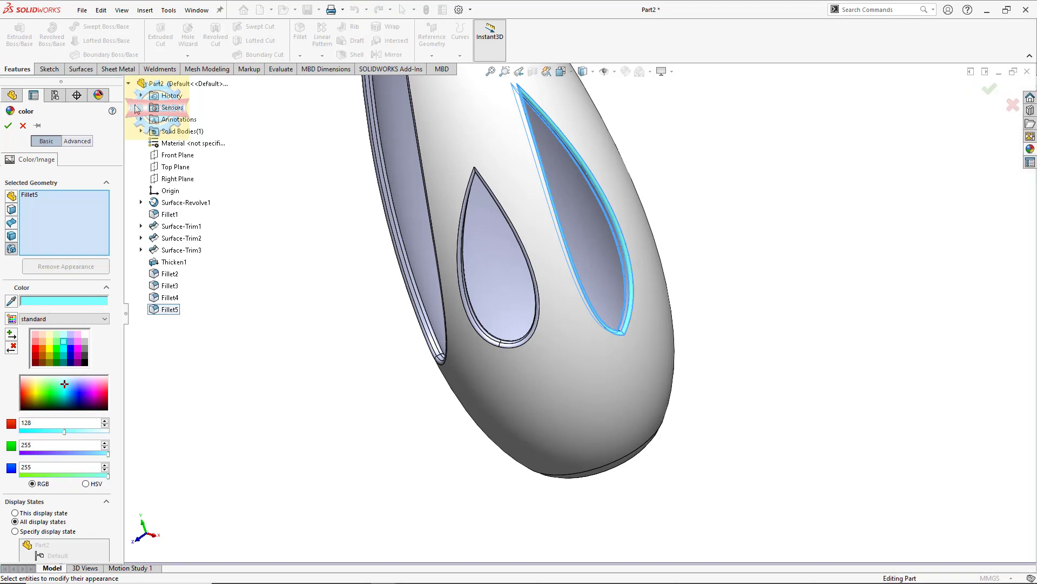
left_click(165, 298)
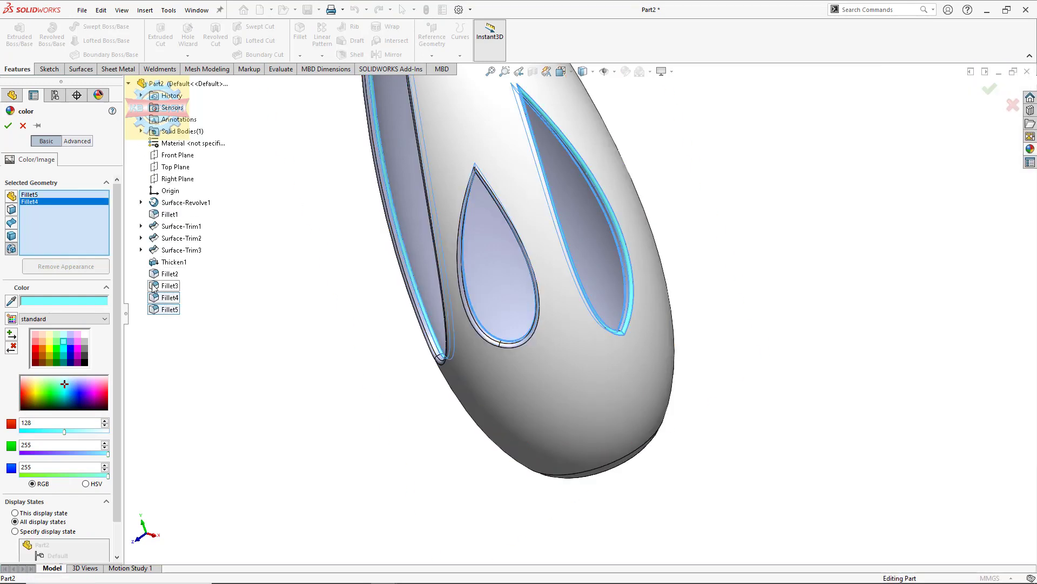
left_click(162, 286)
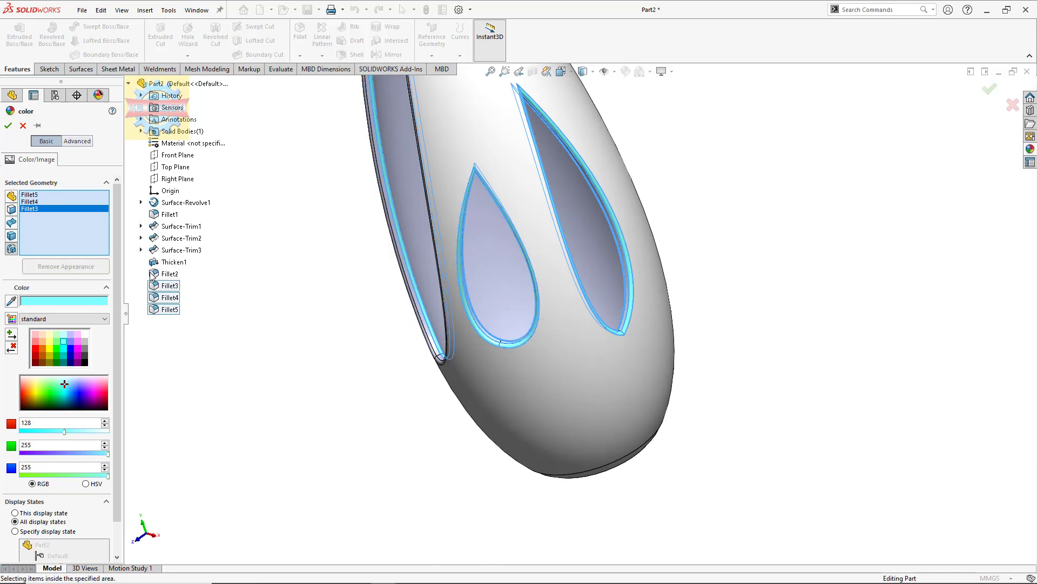
left_click(156, 274)
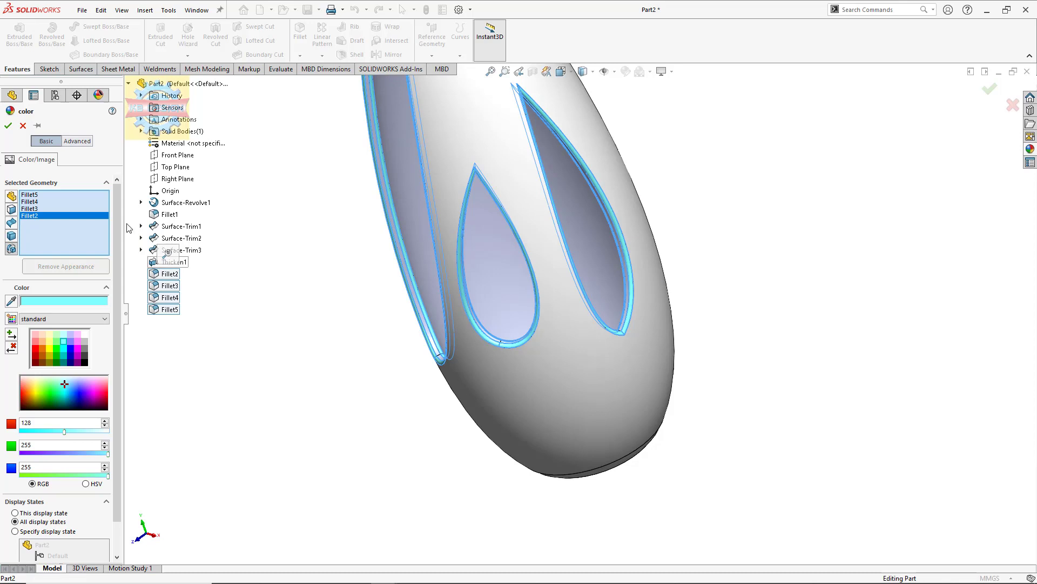
left_click(11, 131)
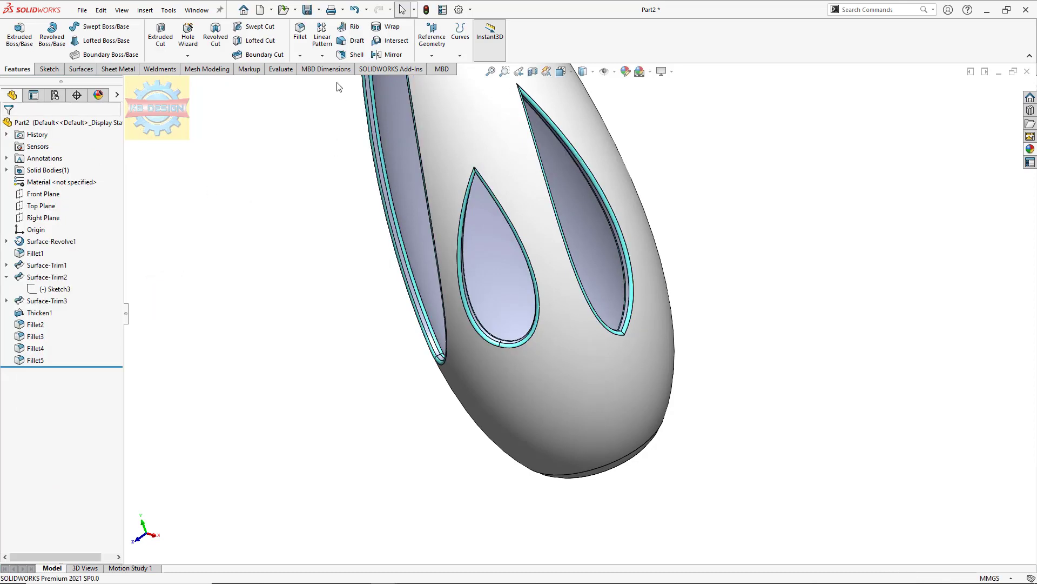
Colour two interior faces and the teardrop holes' inner faces cyan
left_click(405, 166)
left_click(502, 118)
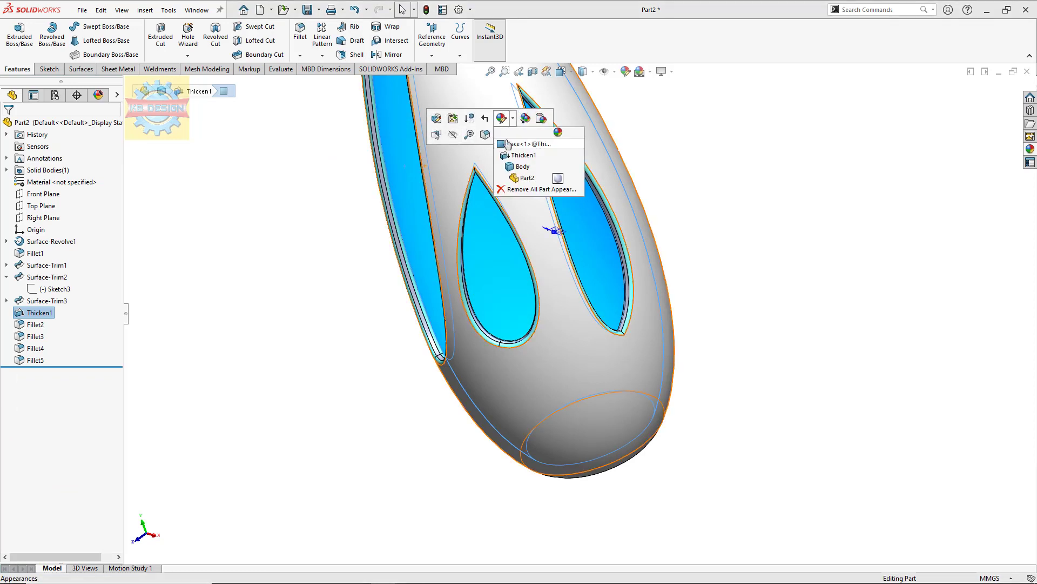
left_click(507, 144)
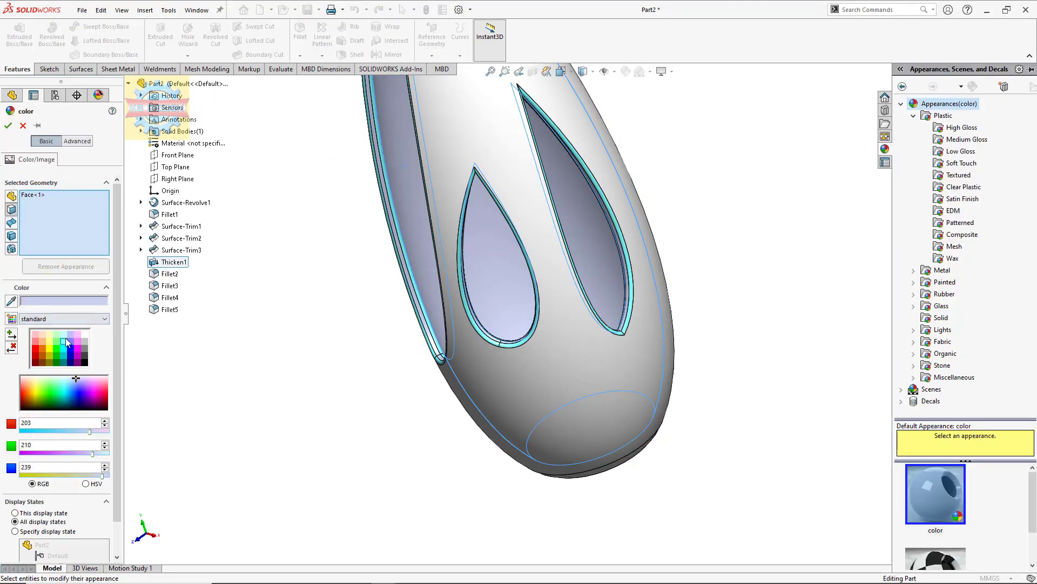
left_click(63, 339)
left_click(442, 343)
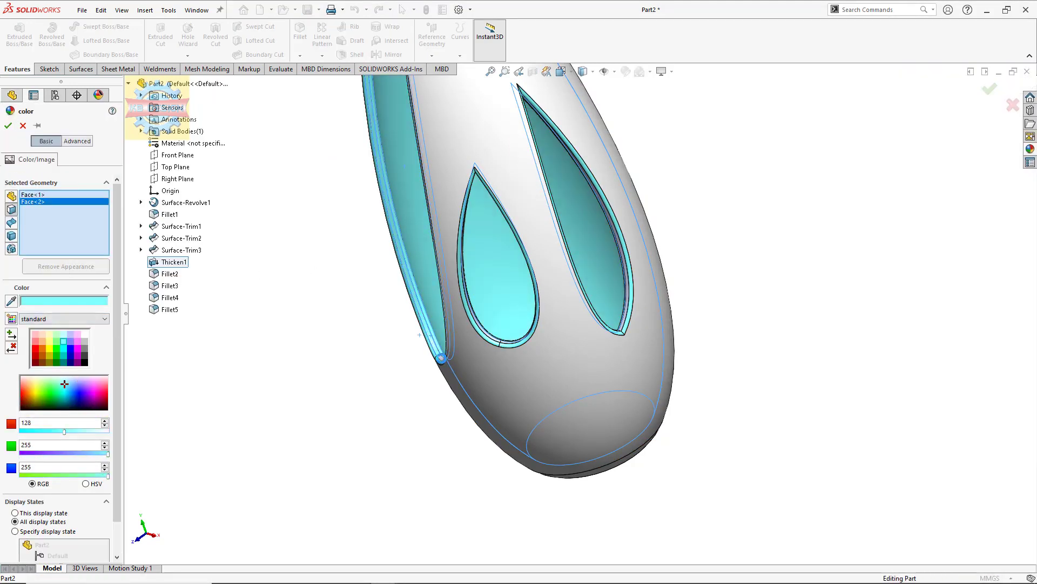
left_click(513, 345)
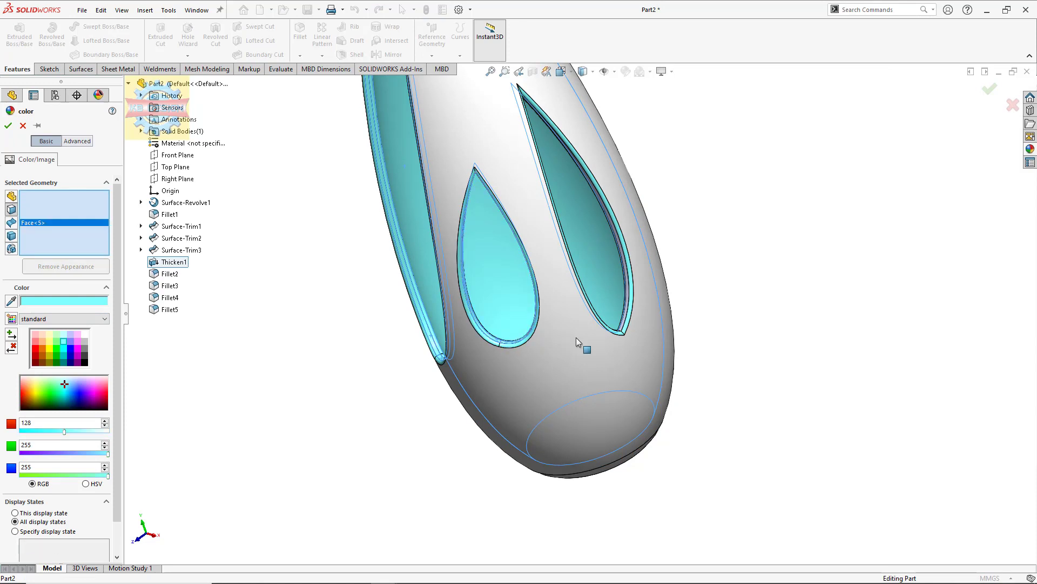
left_click(623, 329)
middle_click_drag(621, 327, 596, 334)
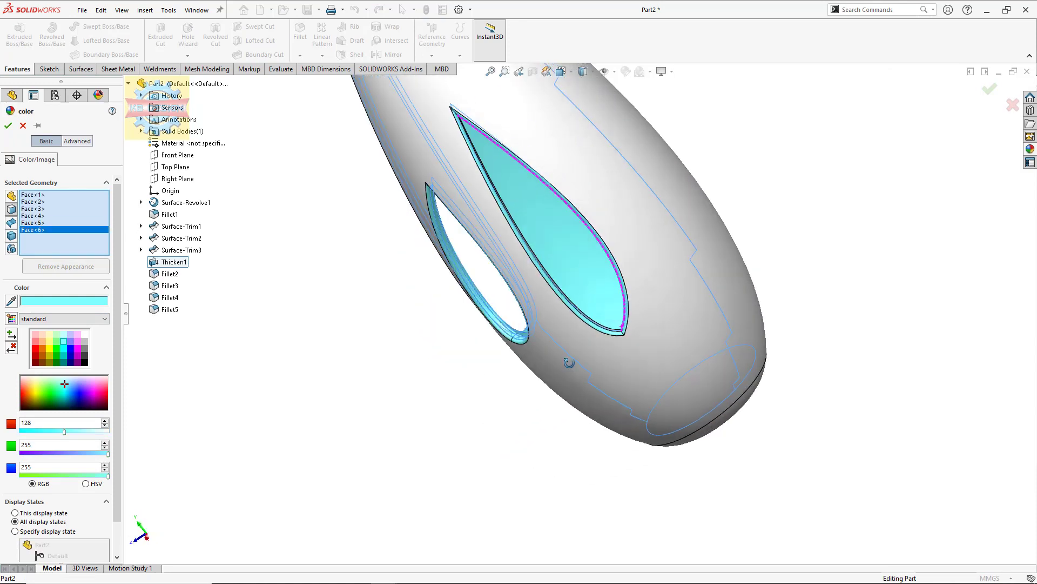
left_click(600, 331)
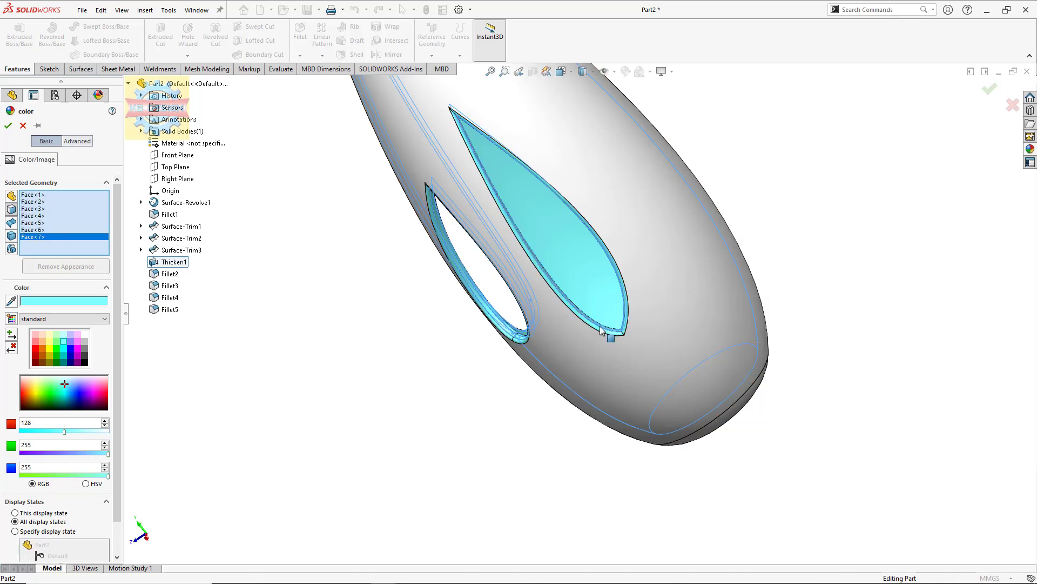
left_click(9, 128)
key("ctrl+1")
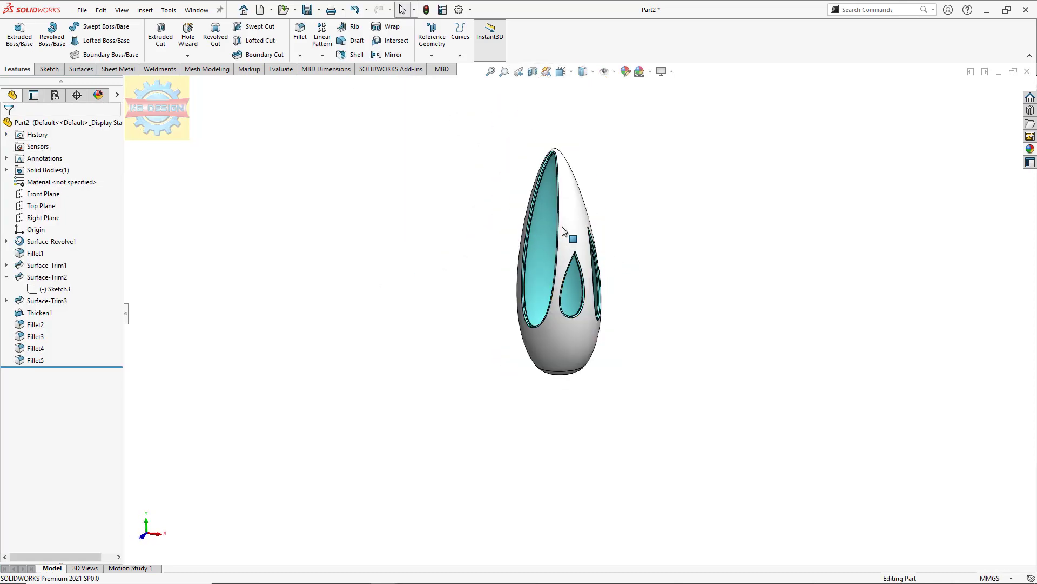
Zoom in and rotate the finished vase so its big opening and teardrop hole face forward
scroll(562, 221, "down", 3)
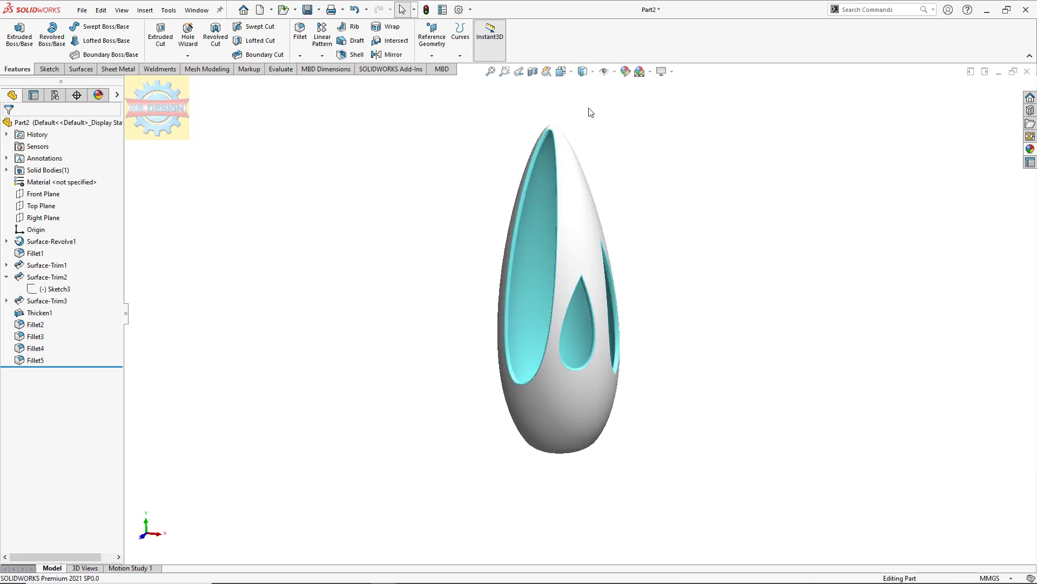
mouse_move(612, 172)
middle_mouse_down()
mouse_move(606, 240)
mouse_move(603, 208)
middle_mouse_up()
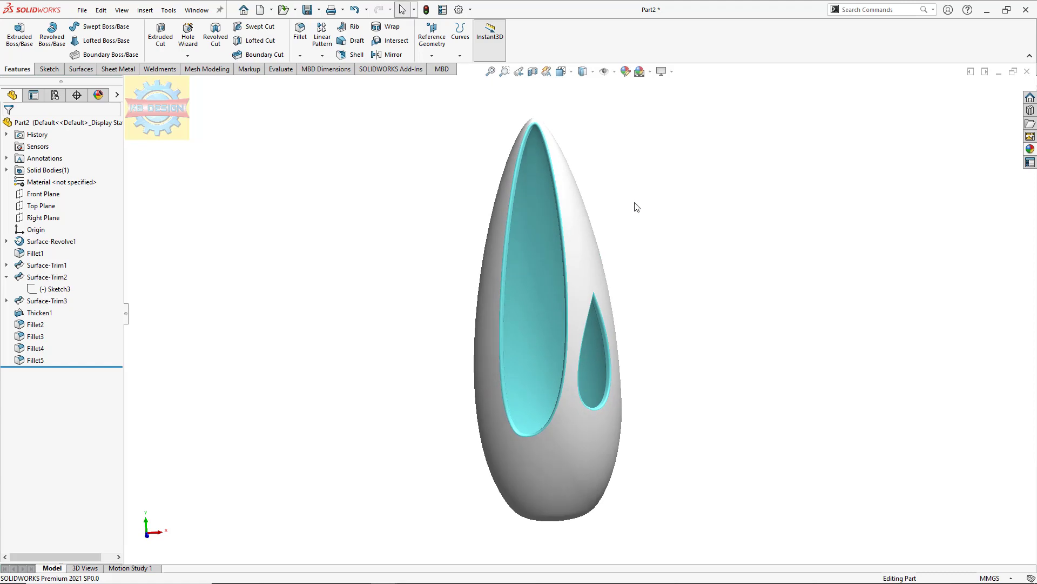